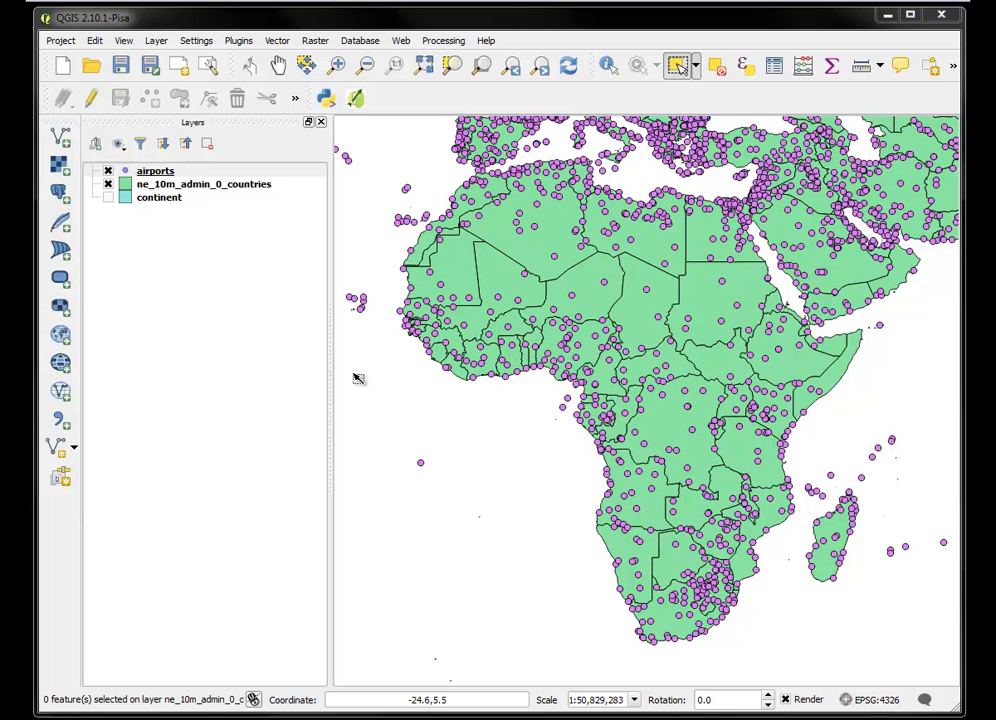
Zoom the map to the full extent of the airports layer and hide that layer
{"action": "right_click", "coordinate": [164, 174]}
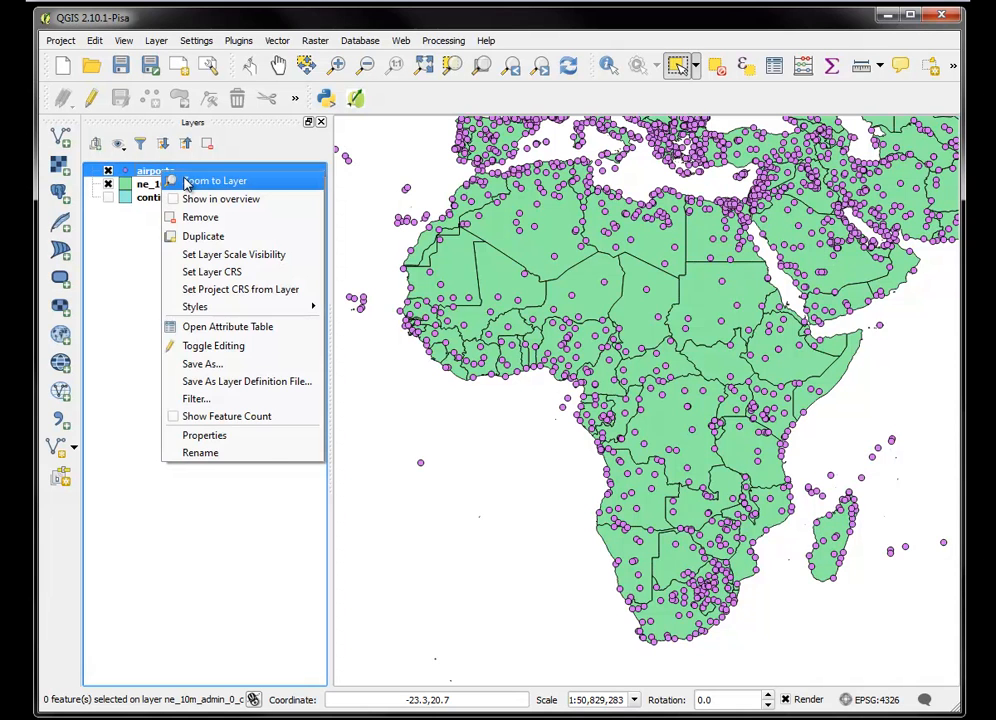
{"action": "left_click", "coordinate": [188, 181]}
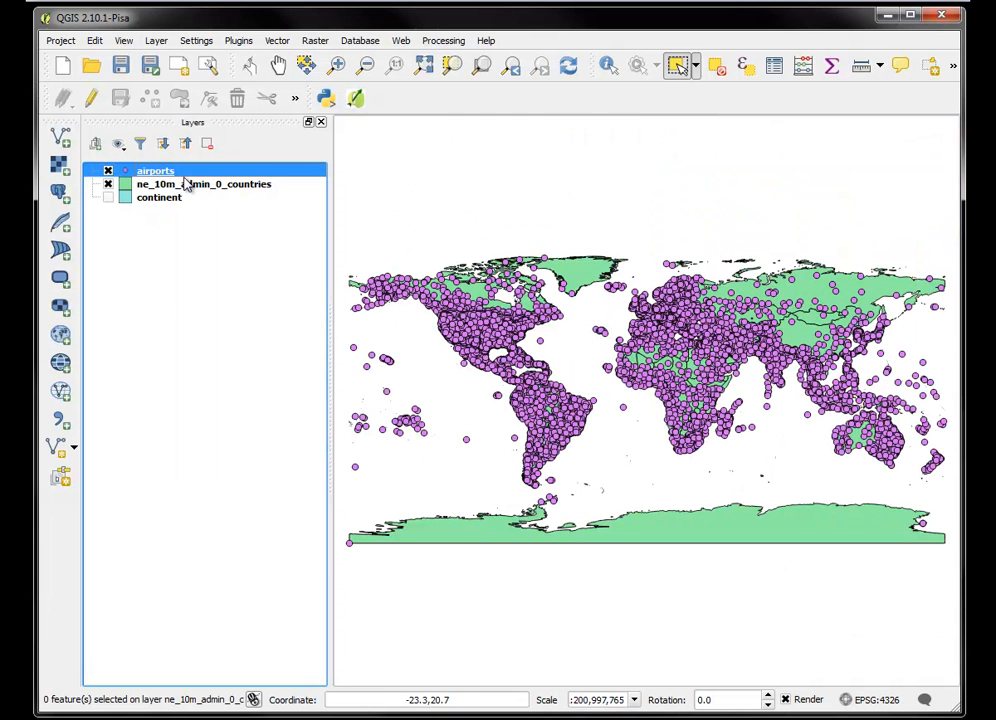
{"action": "left_click", "coordinate": [108, 171]}
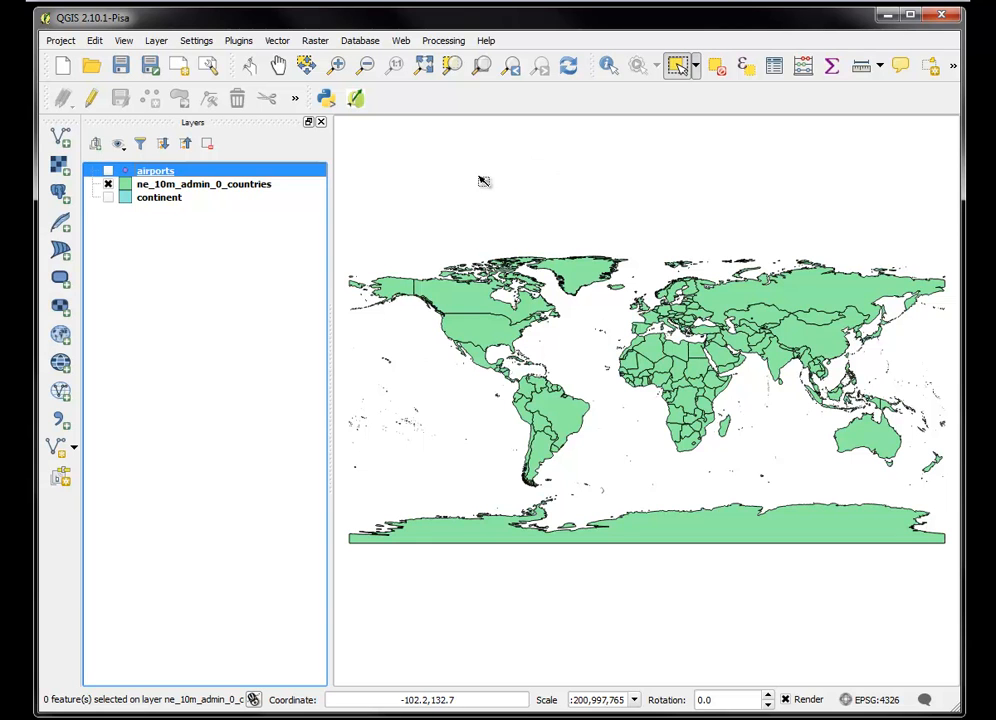
Enable 'on the fly' CRS transformation for the project with WGS 84 (EPSG:4326) as its coordinate reference system
{"action": "left_click", "coordinate": [62, 41]}
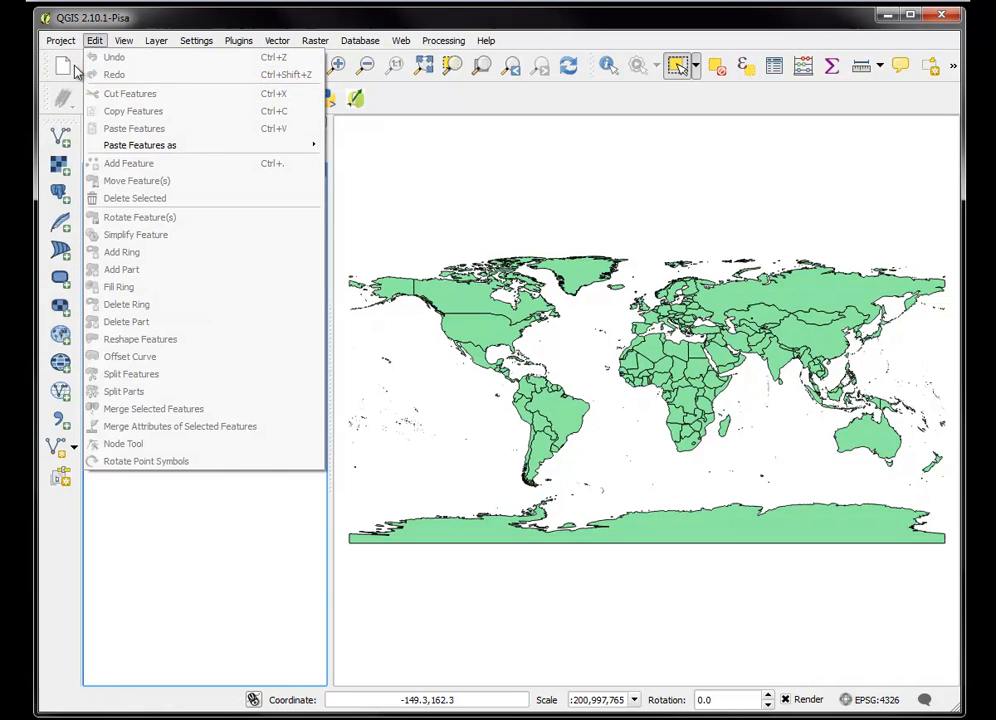
{"action": "left_click", "coordinate": [90, 195]}
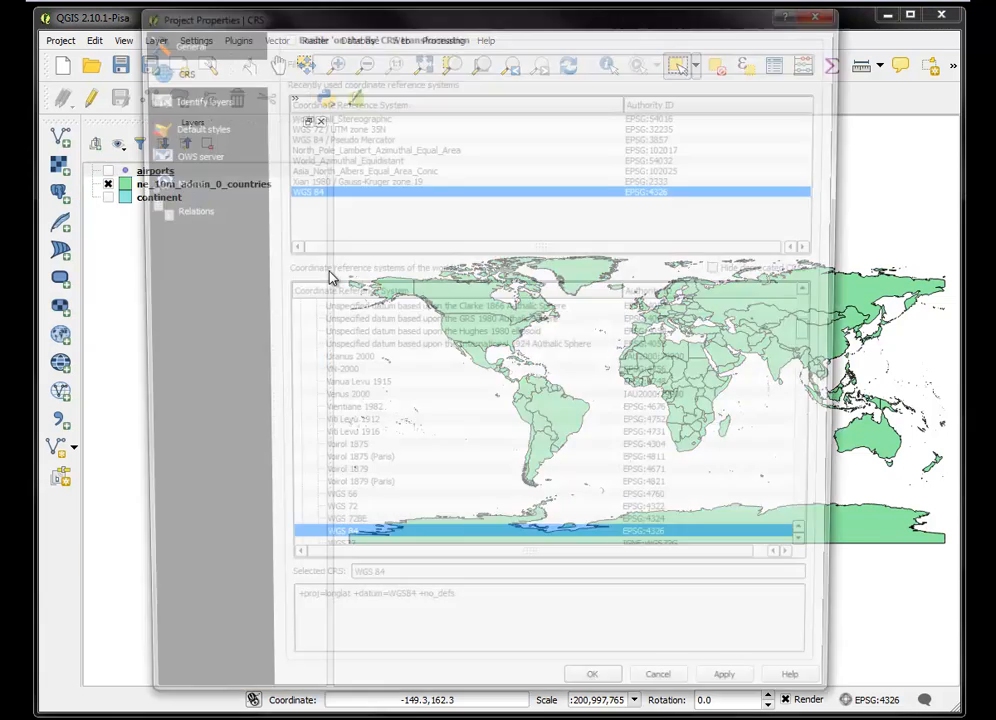
{"action": "left_click", "coordinate": [182, 44]}
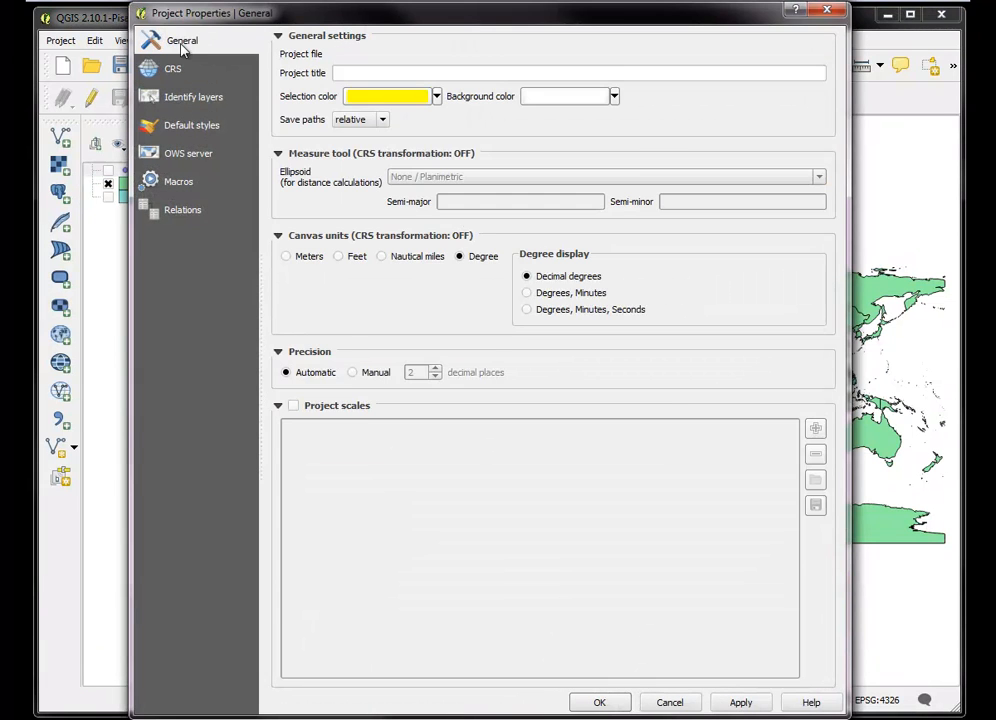
{"action": "left_click", "coordinate": [178, 71]}
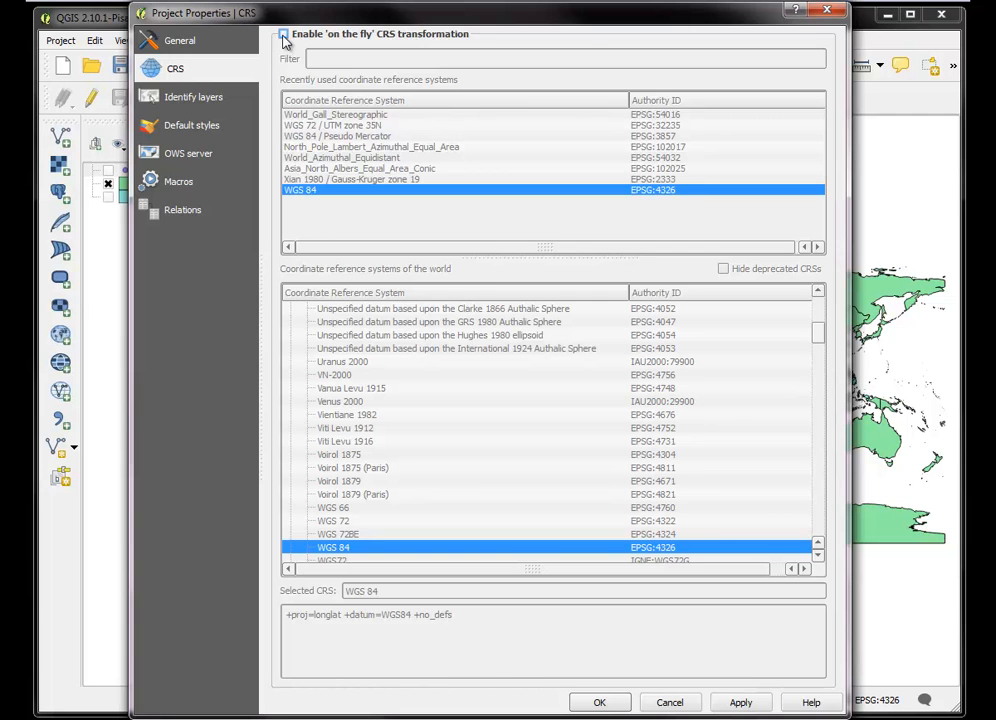
{"action": "left_click", "coordinate": [284, 35]}
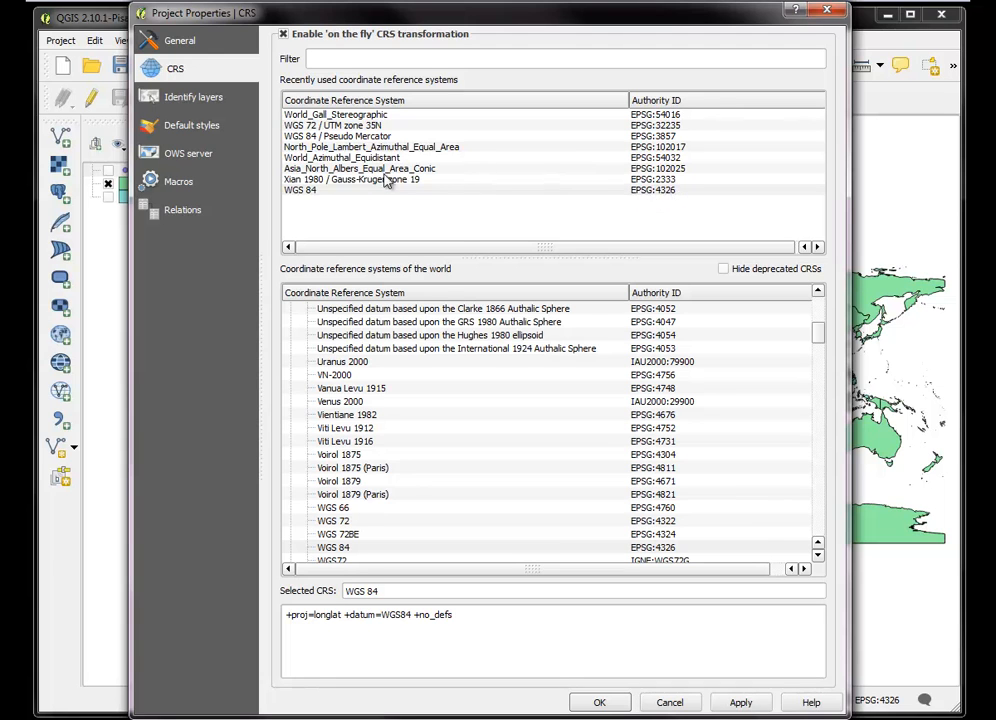
{"action": "left_click", "coordinate": [310, 192]}
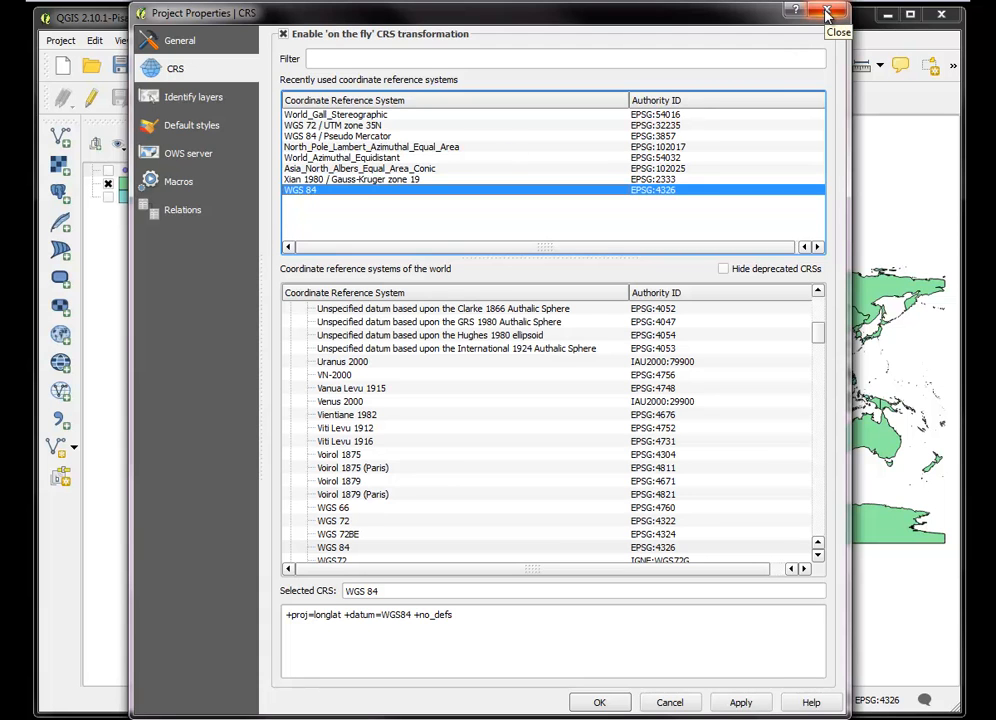
{"action": "left_click", "coordinate": [740, 702]}
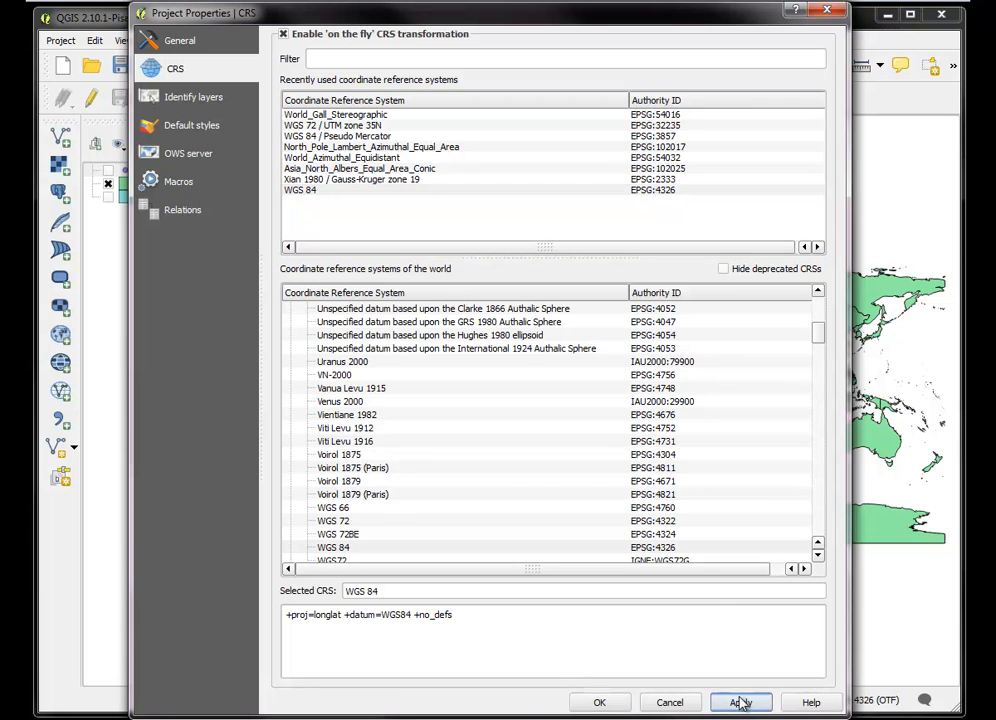
{"action": "left_click", "coordinate": [600, 702]}
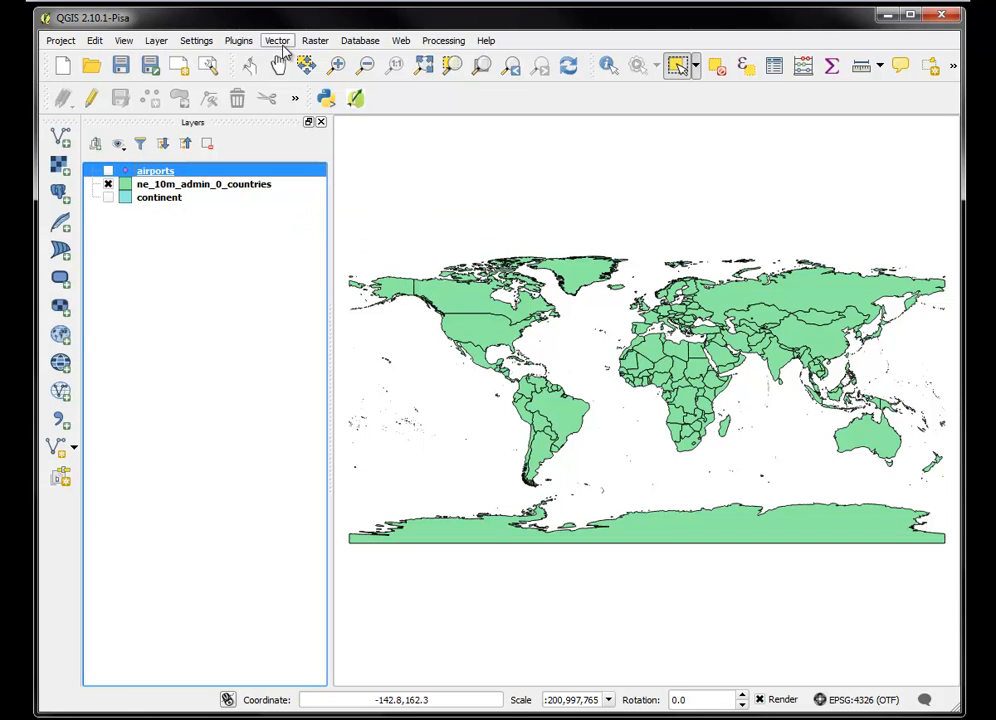
Disable the project's 'on the fly' CRS transformation again
{"action": "left_click", "coordinate": [60, 41]}
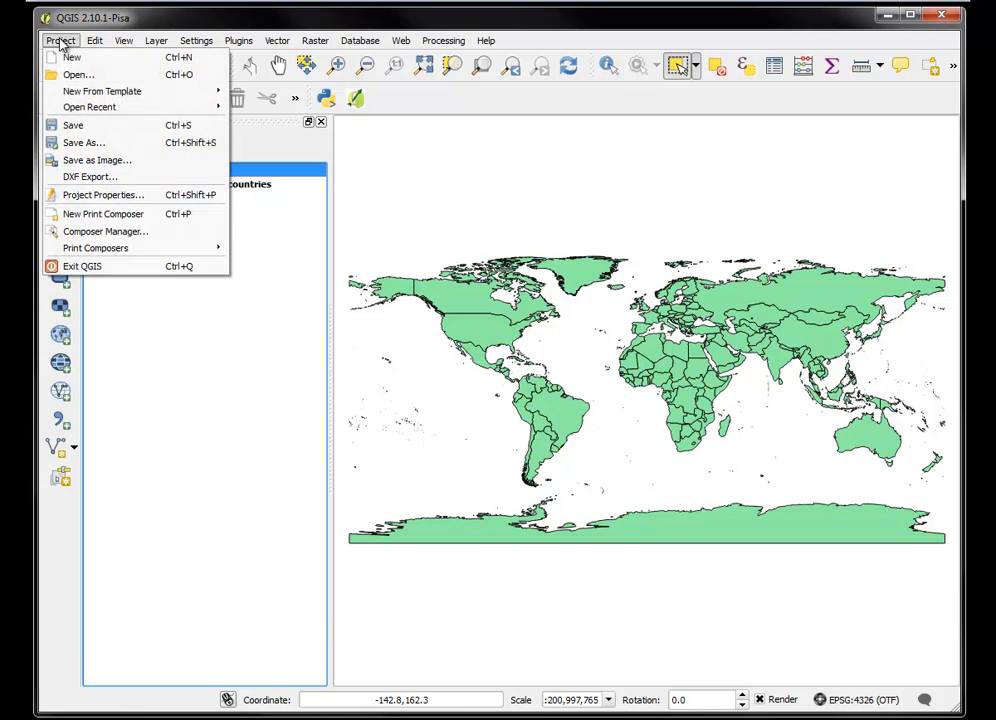
{"action": "left_click", "coordinate": [96, 196]}
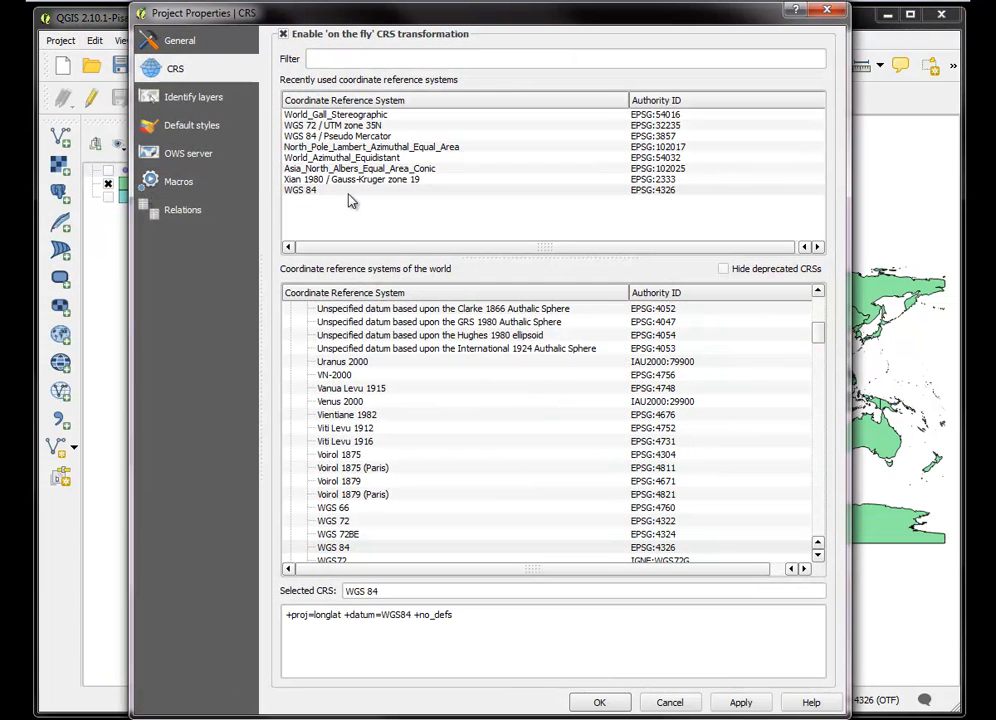
{"action": "left_click", "coordinate": [284, 35]}
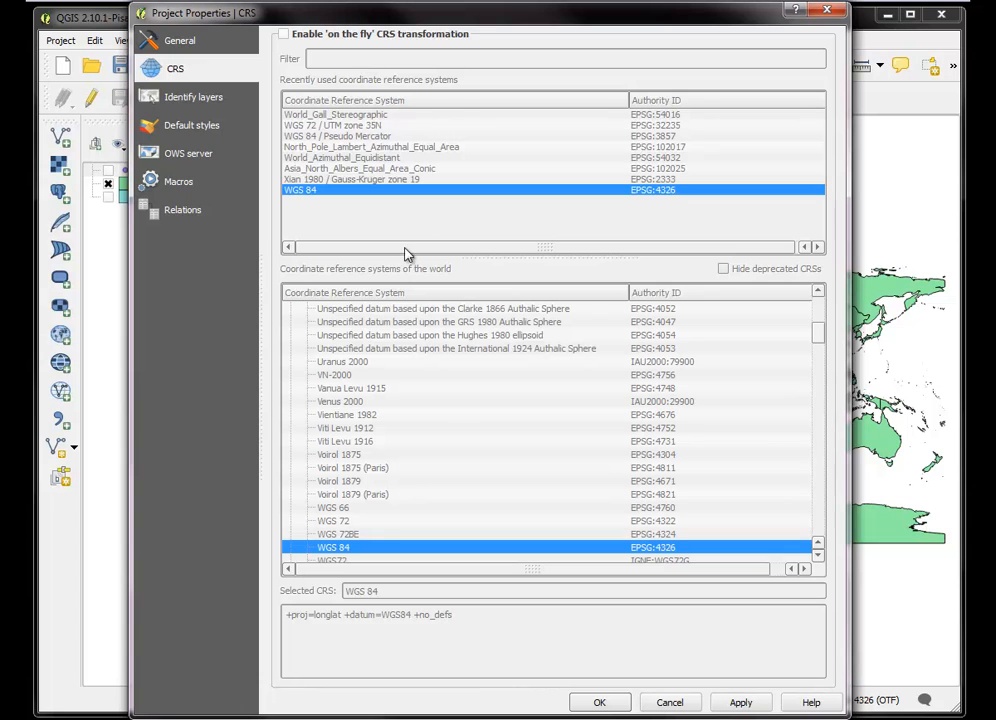
{"action": "left_click", "coordinate": [736, 704]}
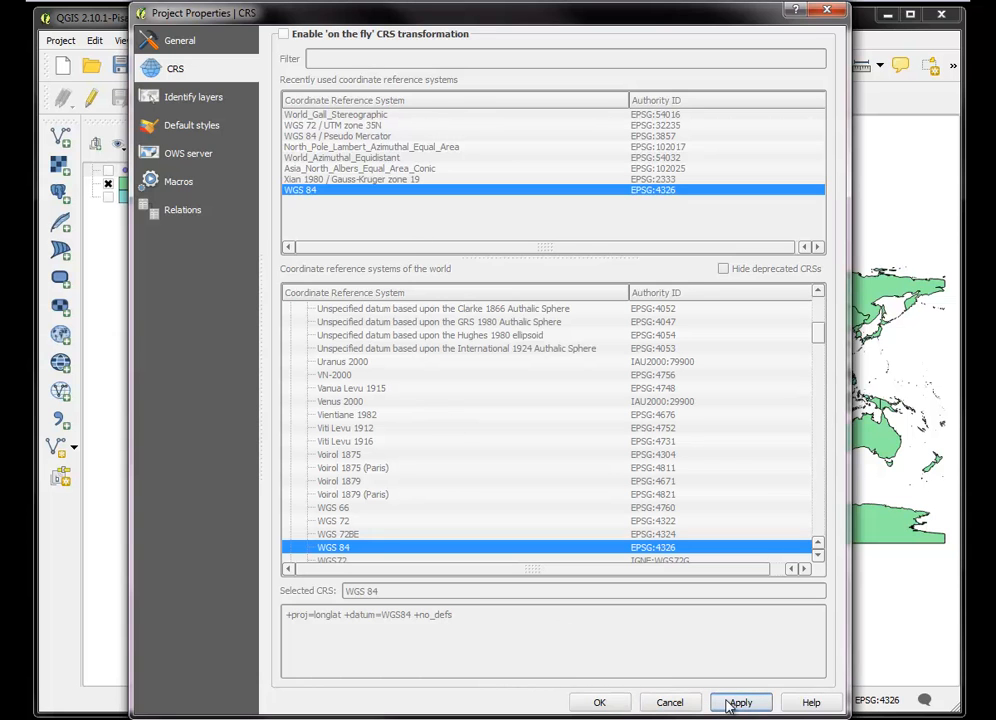
{"action": "left_click", "coordinate": [600, 703]}
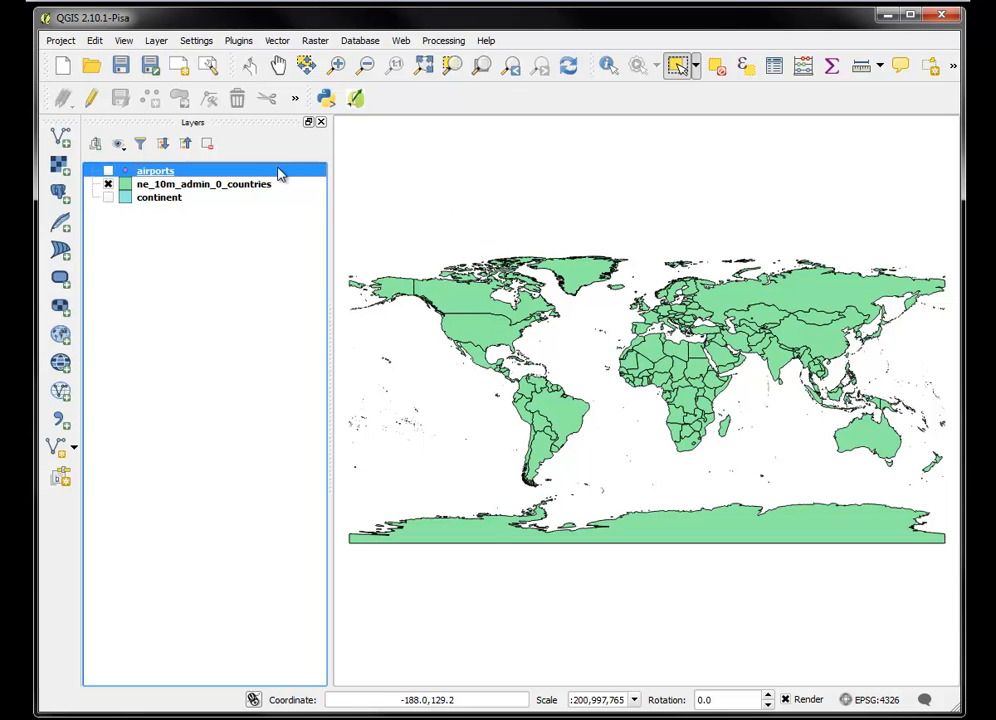
Choose CDC_2010_PROV_XIAN80_GBK.shp from the Desktop folder 1_part_one as the dataset for a new vector layer
{"action": "left_click", "coordinate": [63, 139]}
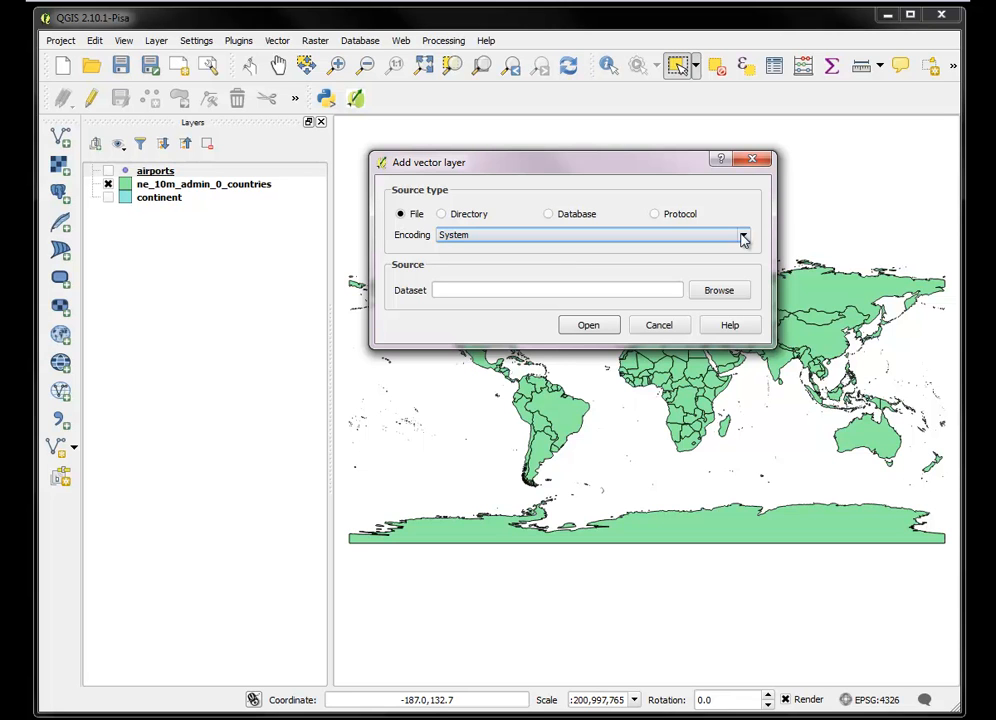
{"action": "left_click", "coordinate": [743, 237]}
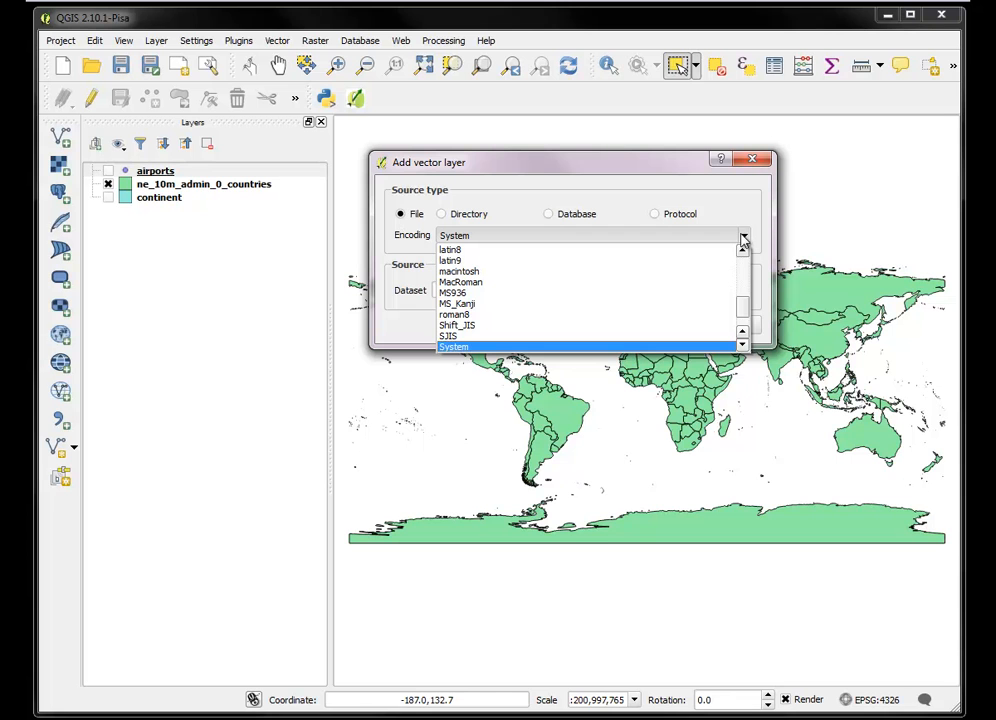
{"action": "left_click", "coordinate": [743, 237]}
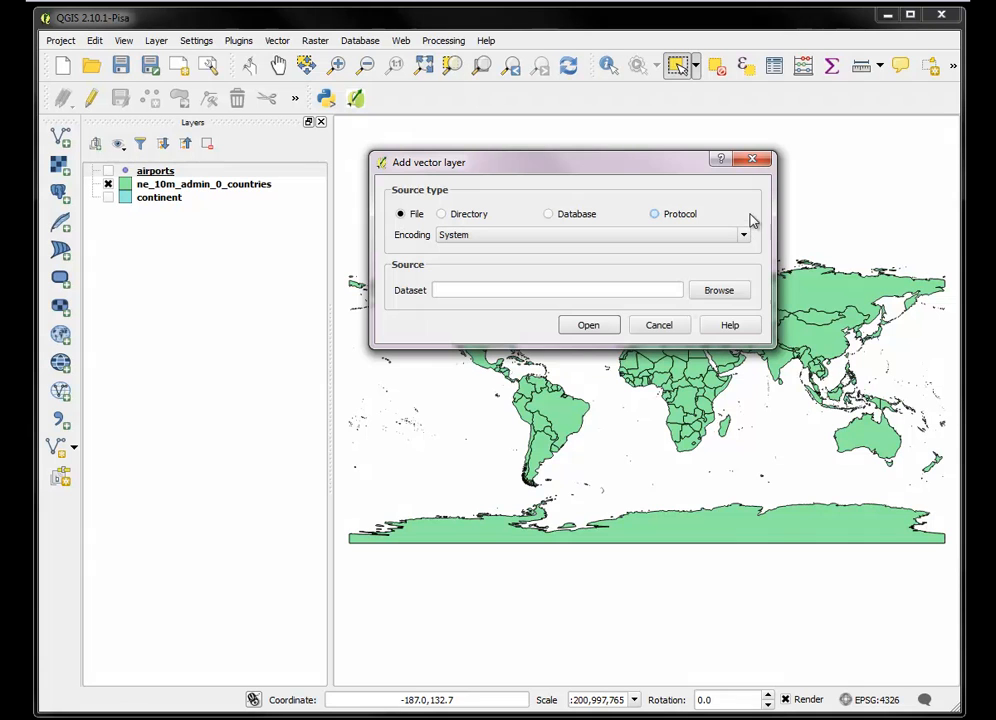
{"action": "left_click", "coordinate": [727, 291]}
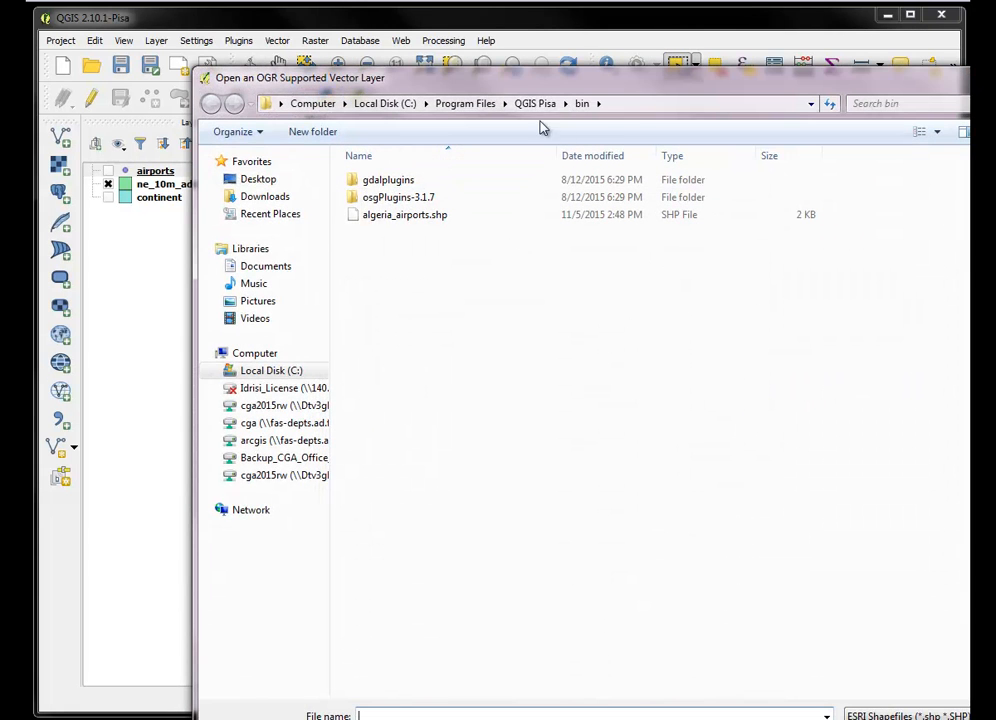
{"action": "left_click", "coordinate": [258, 179]}
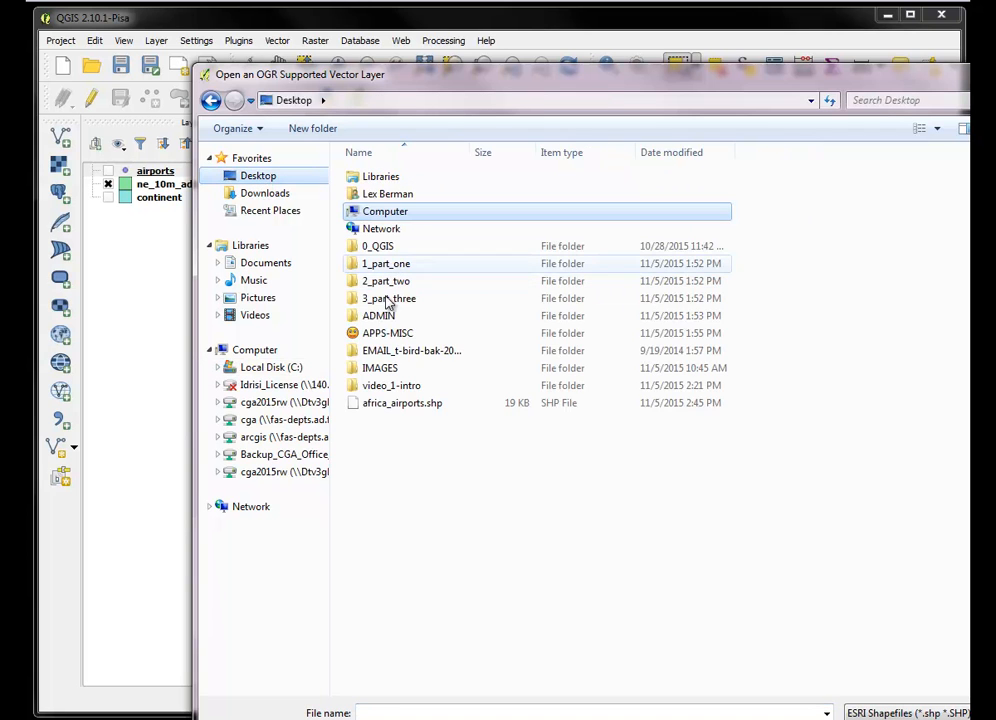
{"action": "double_click", "coordinate": [385, 265]}
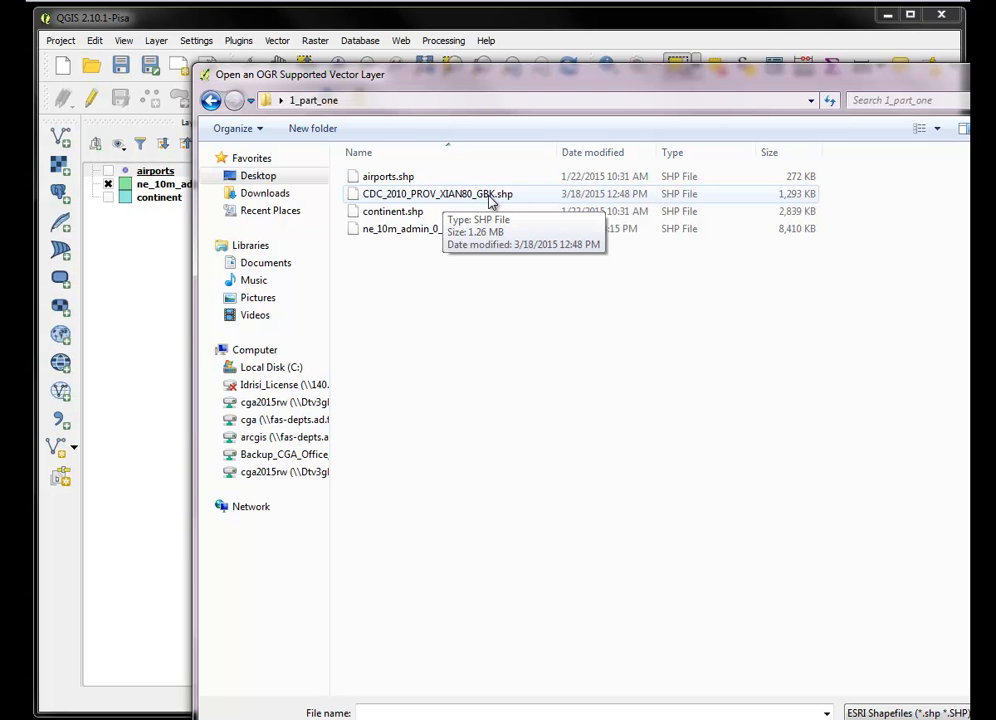
{"action": "left_click", "coordinate": [490, 201]}
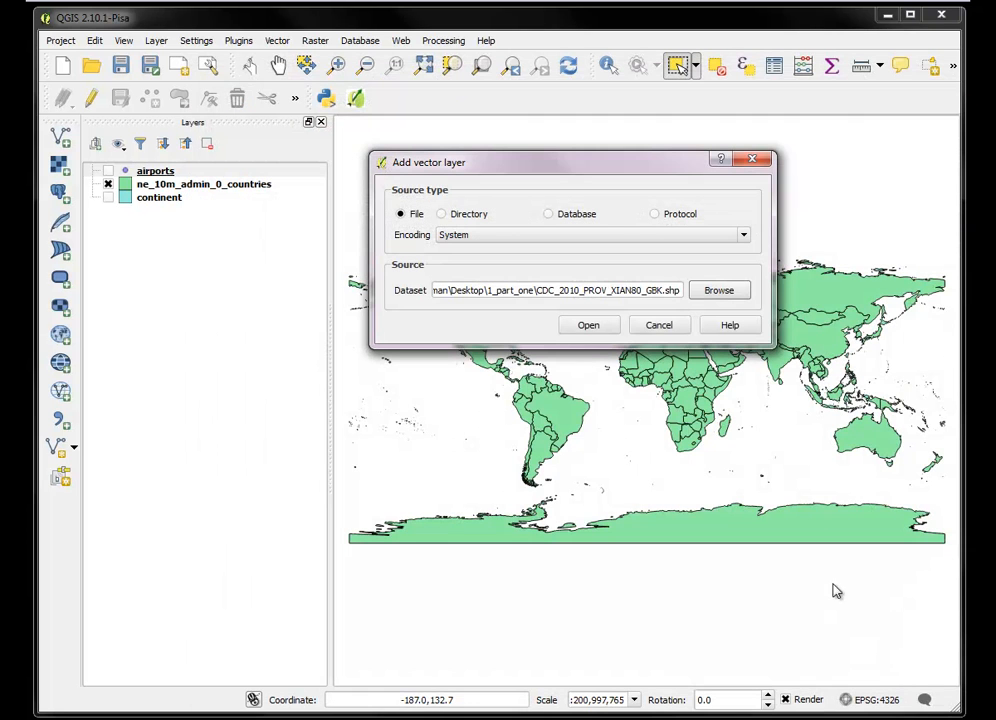
Set the dataset's encoding to GBK and add it to the map as a vector layer
{"action": "left_click", "coordinate": [743, 236]}
{"action": "mouse_move", "coordinate": [743, 304]}
{"action": "left_mouse_down"}
{"action": "mouse_move", "coordinate": [740, 278]}
{"action": "mouse_move", "coordinate": [740, 288]}
{"action": "left_mouse_up"}
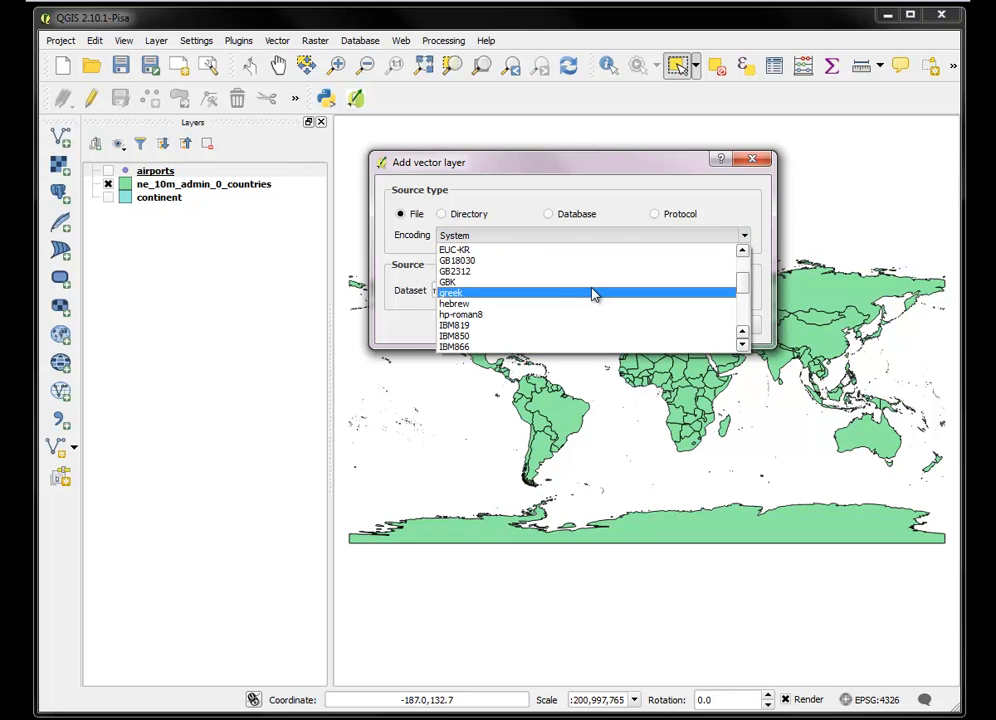
{"action": "left_click", "coordinate": [541, 282]}
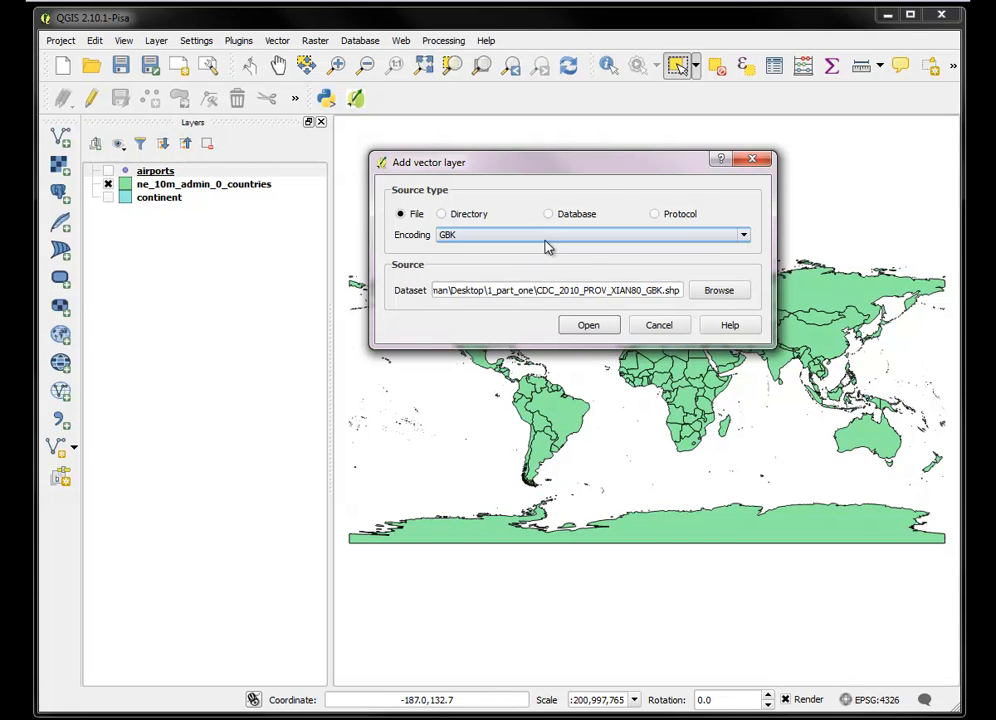
{"action": "left_click", "coordinate": [583, 330]}
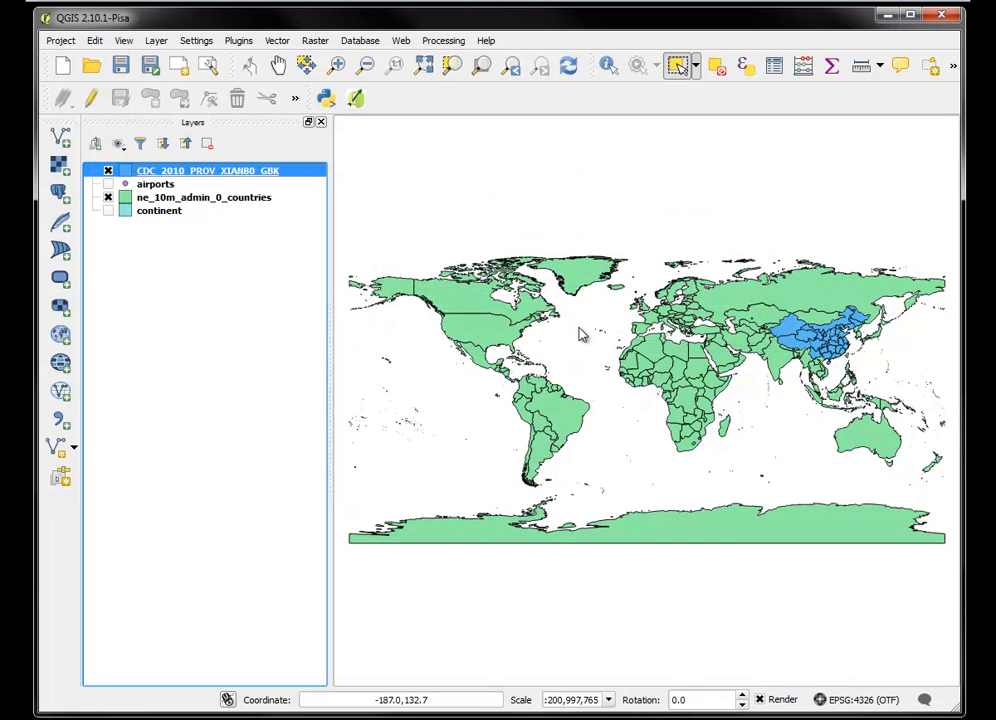
Examine the encoding and coordinate reference system in the general properties of the CDC_2010_PROV_XIAN80_GBK layer
{"action": "right_click", "coordinate": [215, 177]}
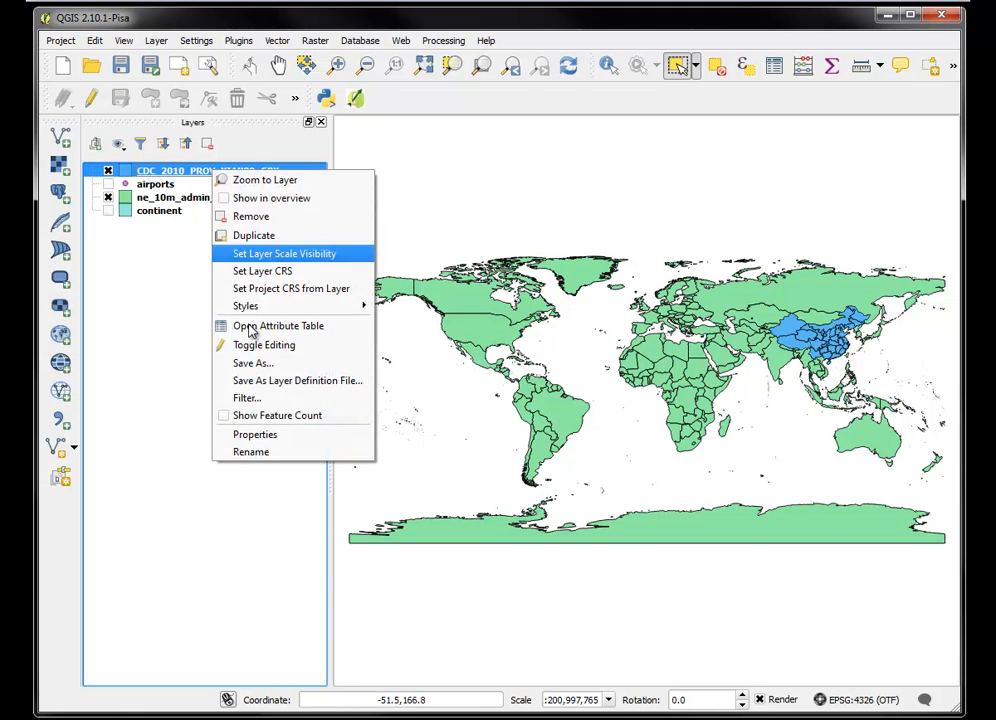
{"action": "left_click", "coordinate": [245, 435]}
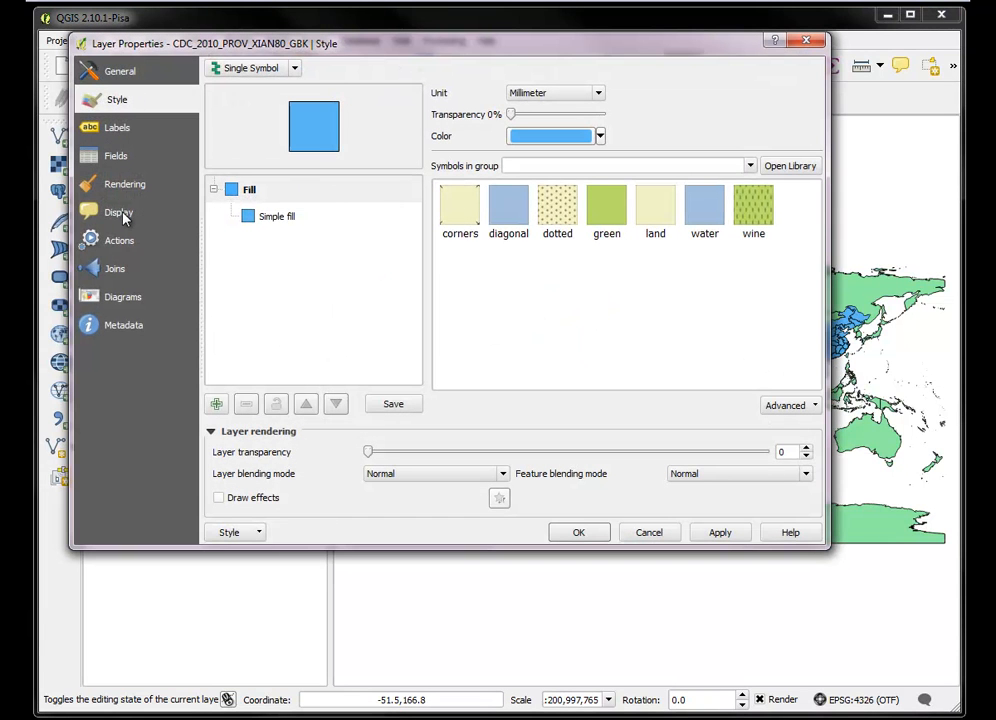
{"action": "left_click", "coordinate": [121, 72]}
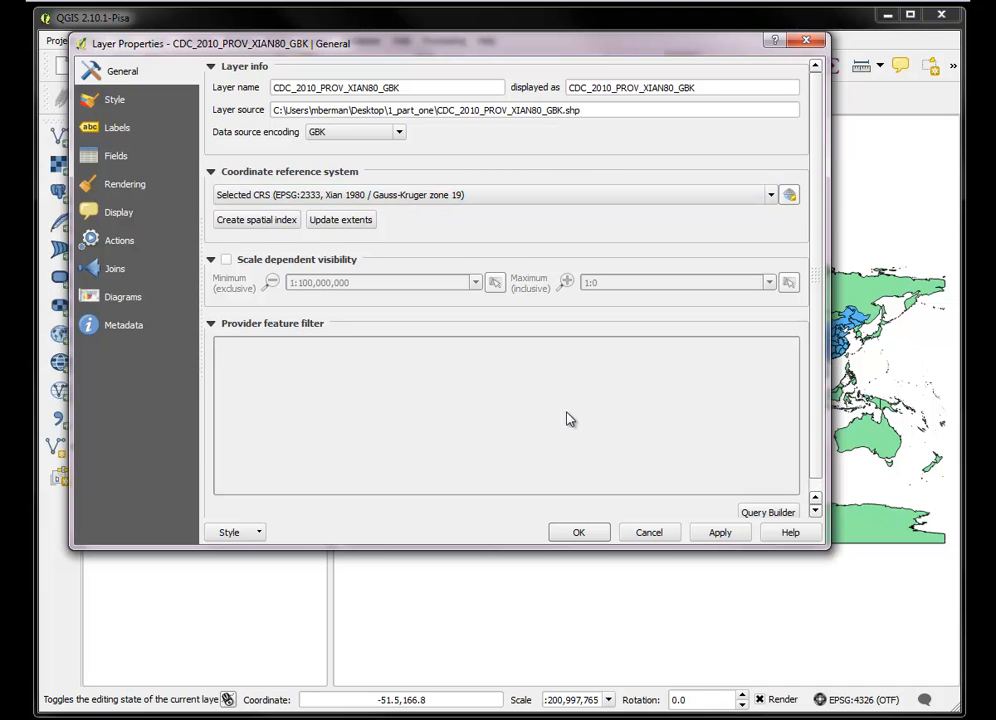
{"action": "left_click", "coordinate": [579, 533]}
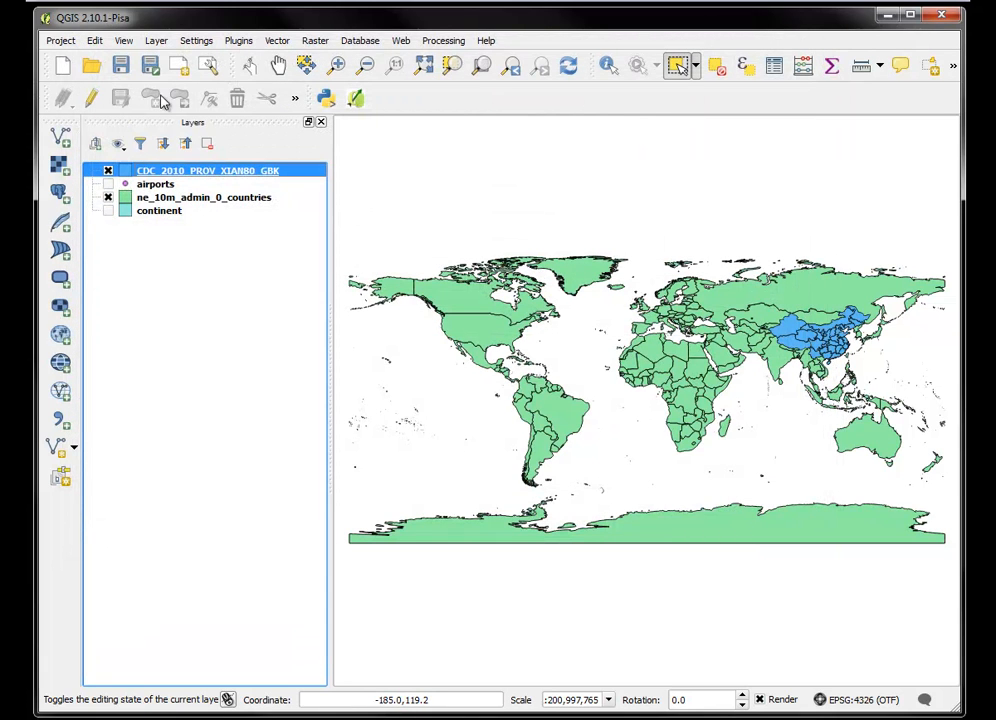
Turn off 'on the fly' CRS transformation in the project properties with the new China provinces layer loaded
{"action": "left_click", "coordinate": [63, 42]}
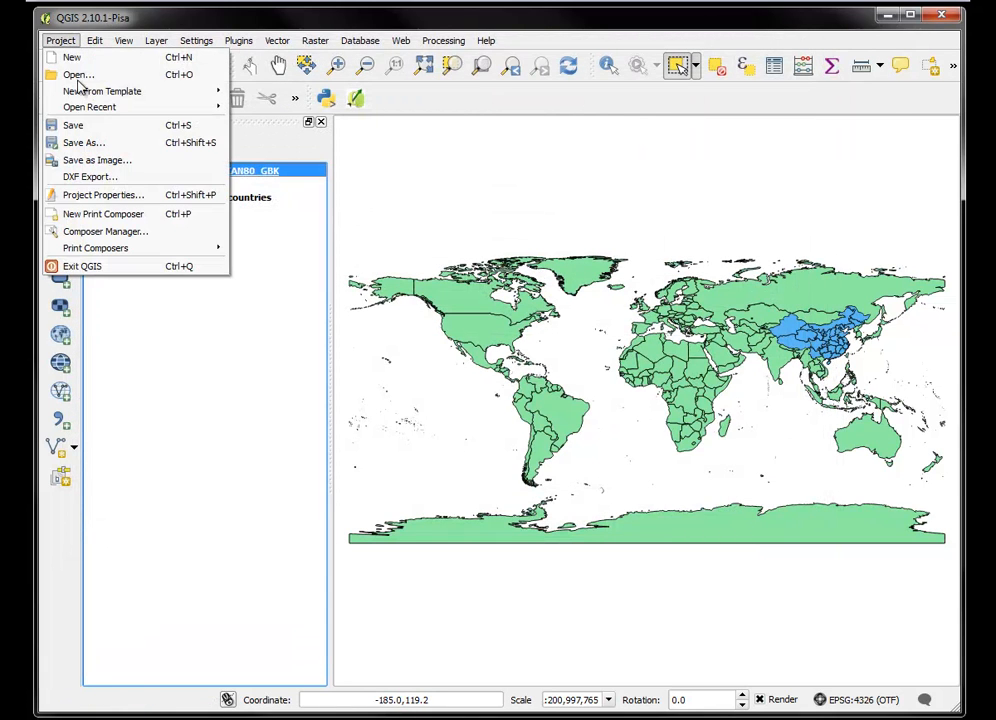
{"action": "left_click", "coordinate": [118, 196]}
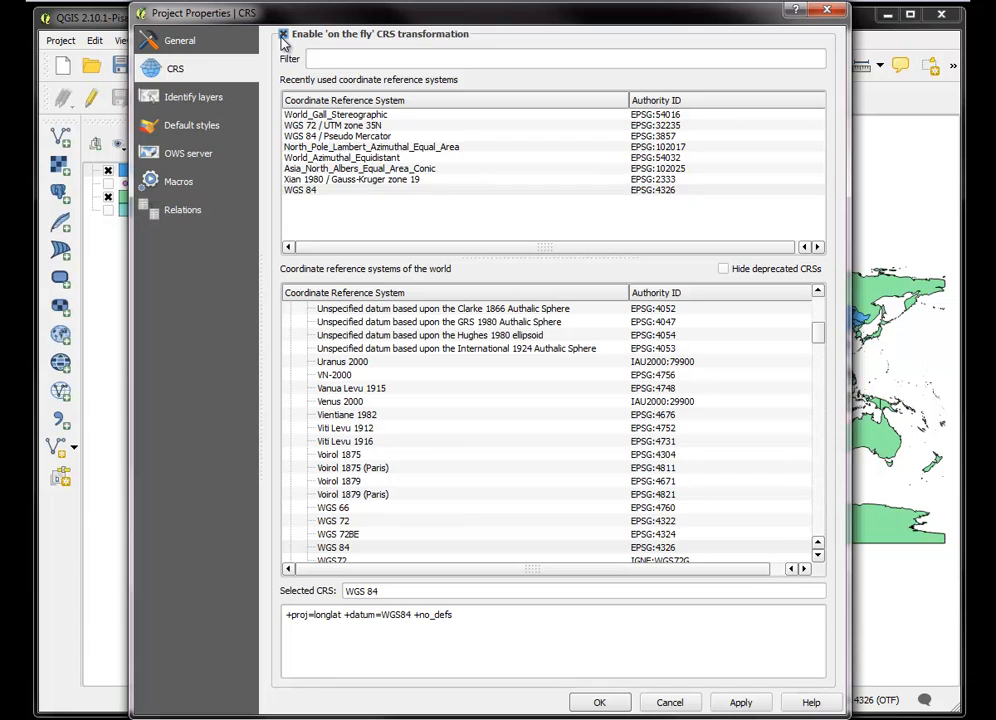
{"action": "left_click", "coordinate": [284, 36]}
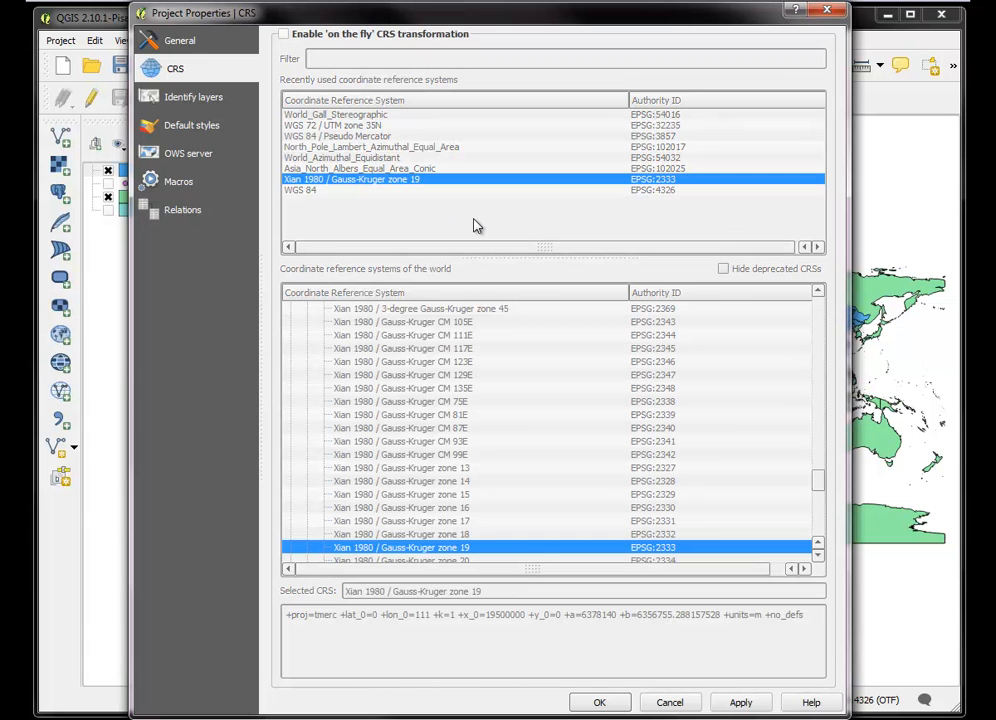
{"action": "left_click", "coordinate": [738, 703]}
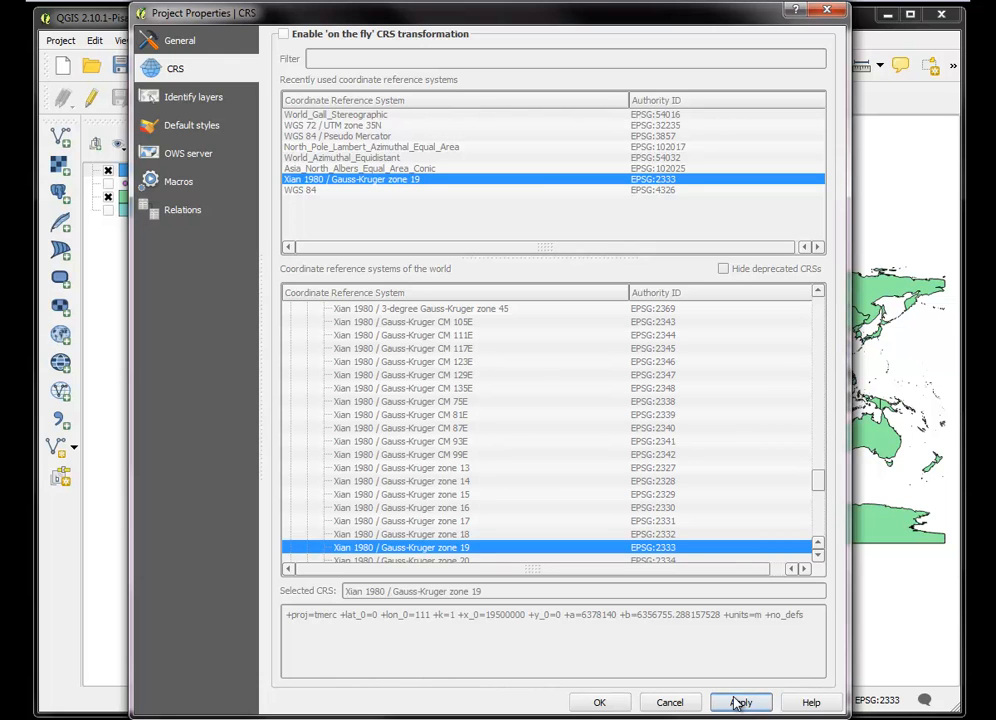
{"action": "left_click", "coordinate": [600, 704]}
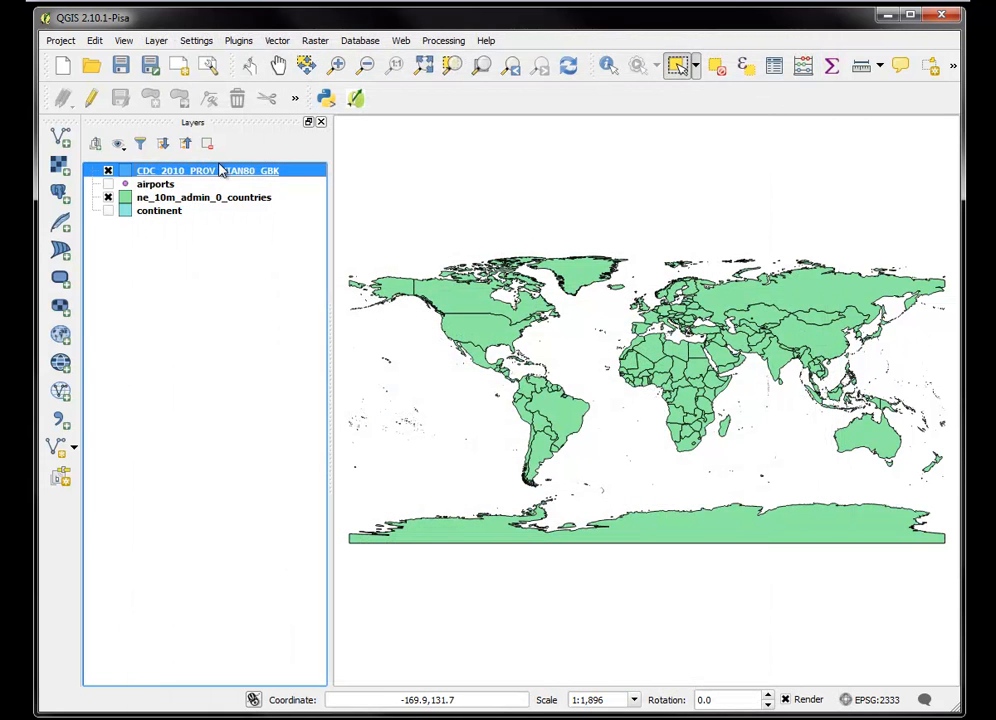
View the full extent of CDC_2010_PROV_XIAN80_GBK, compare it with the extent of ne_10m_admin_0_countries, and zoom in on East Asia
{"action": "right_click", "coordinate": [184, 176]}
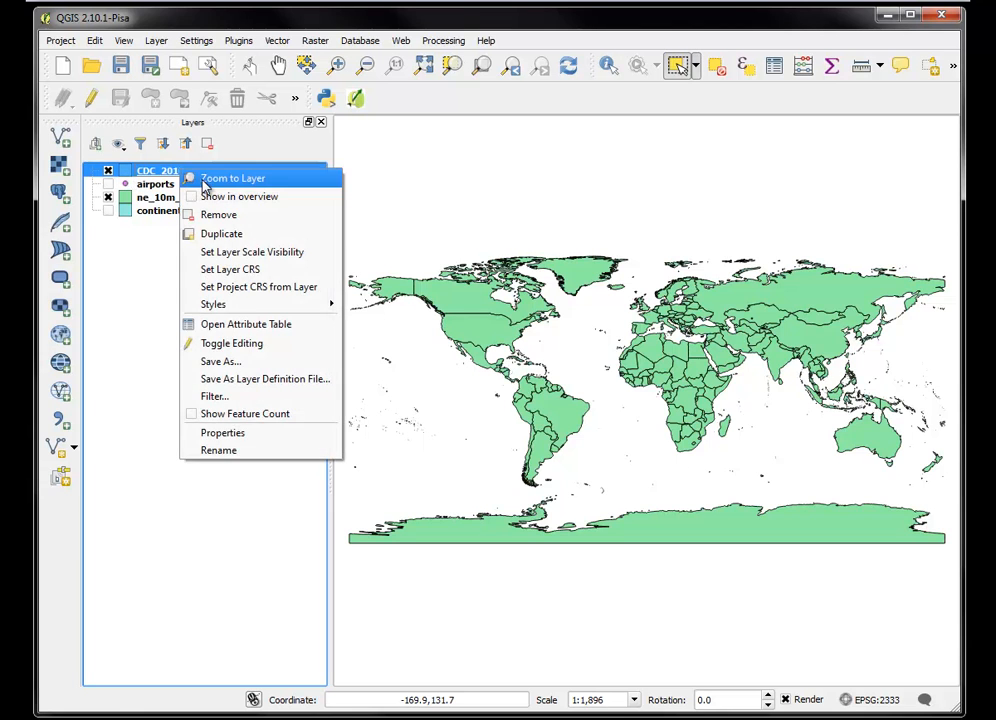
{"action": "left_click", "coordinate": [204, 182]}
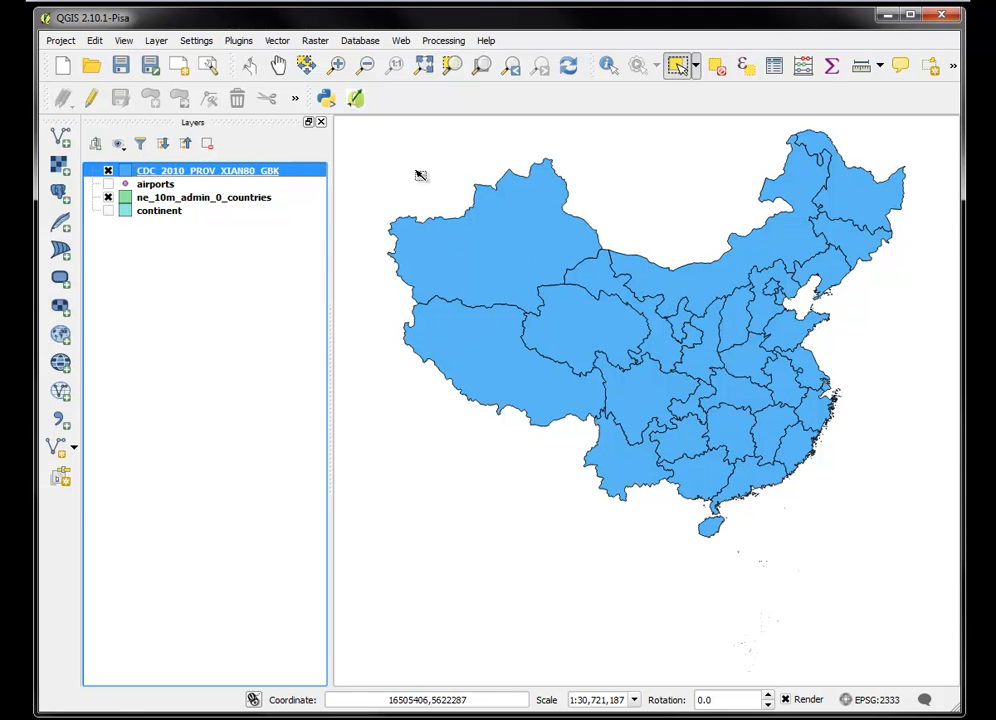
{"action": "left_click", "coordinate": [156, 199]}
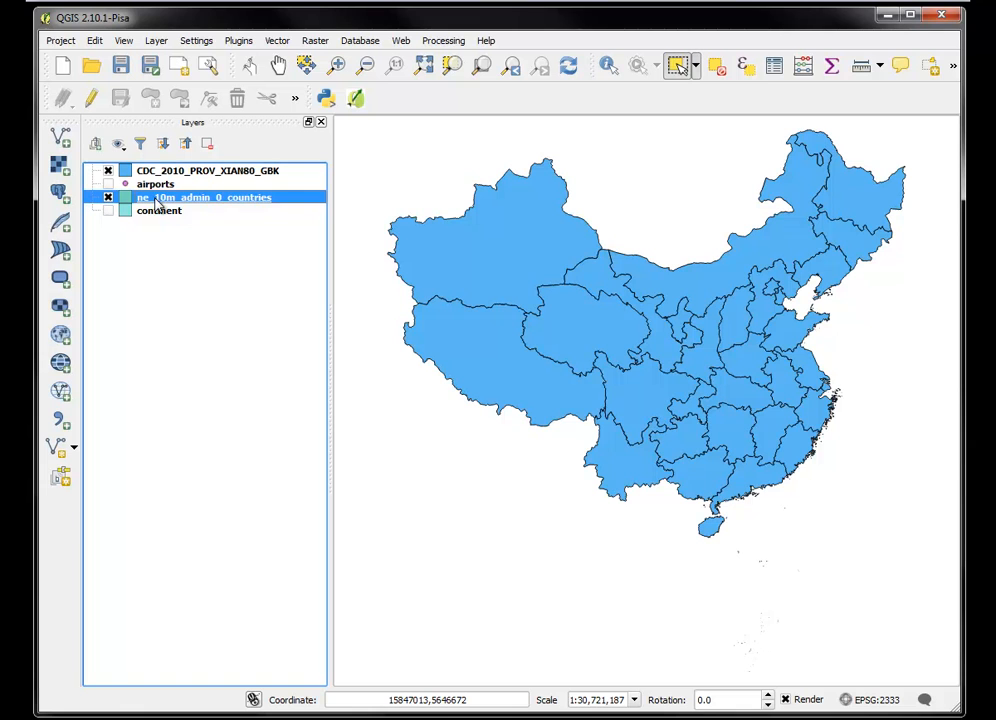
{"action": "right_click", "coordinate": [156, 200]}
{"action": "left_click", "coordinate": [195, 210]}
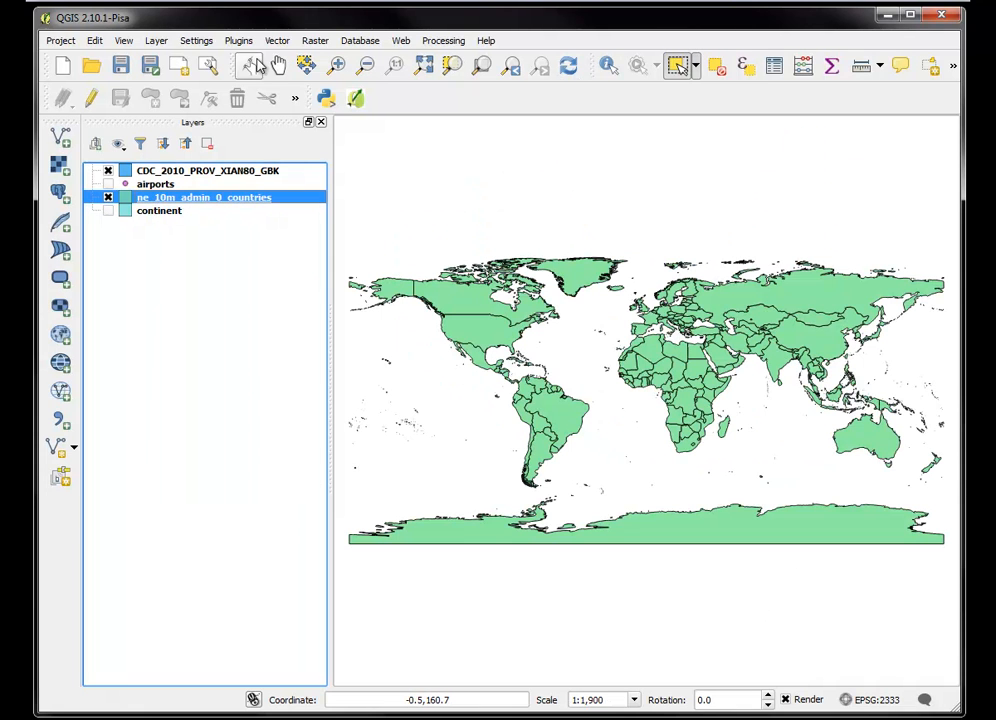
{"action": "left_click", "coordinate": [336, 65]}
{"action": "left_click_drag", "start_coordinate": [747, 271], "coordinate": [905, 385]}
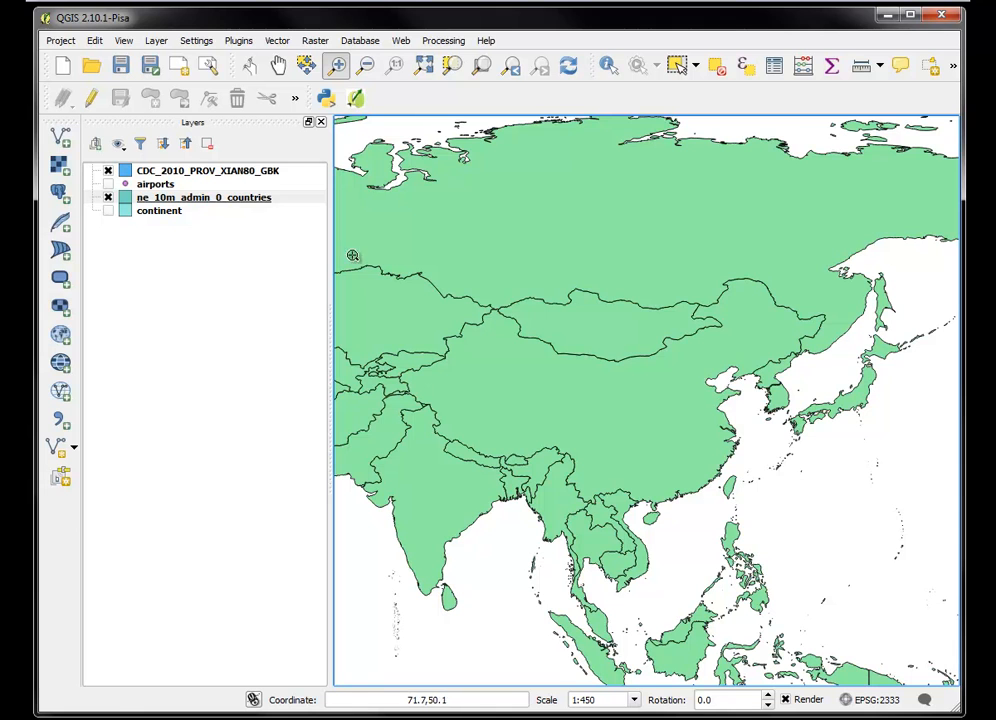
Zoom to the China provinces layer again and return to the previous East Asia view of the countries layer
{"action": "left_click", "coordinate": [222, 170]}
{"action": "right_click", "coordinate": [222, 170]}
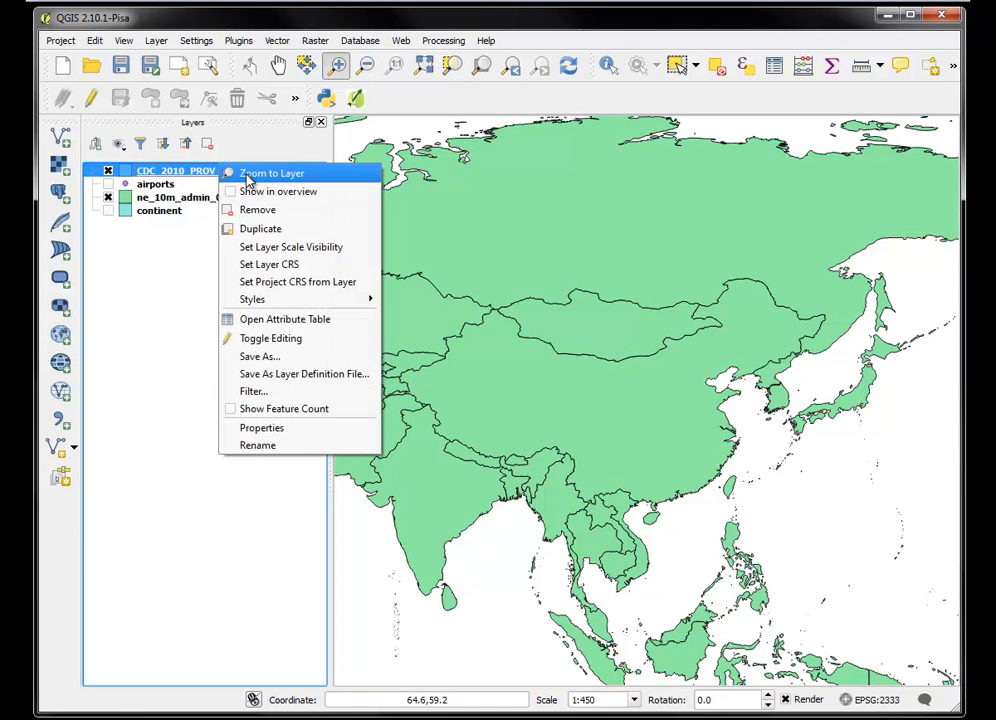
{"action": "left_click", "coordinate": [249, 177]}
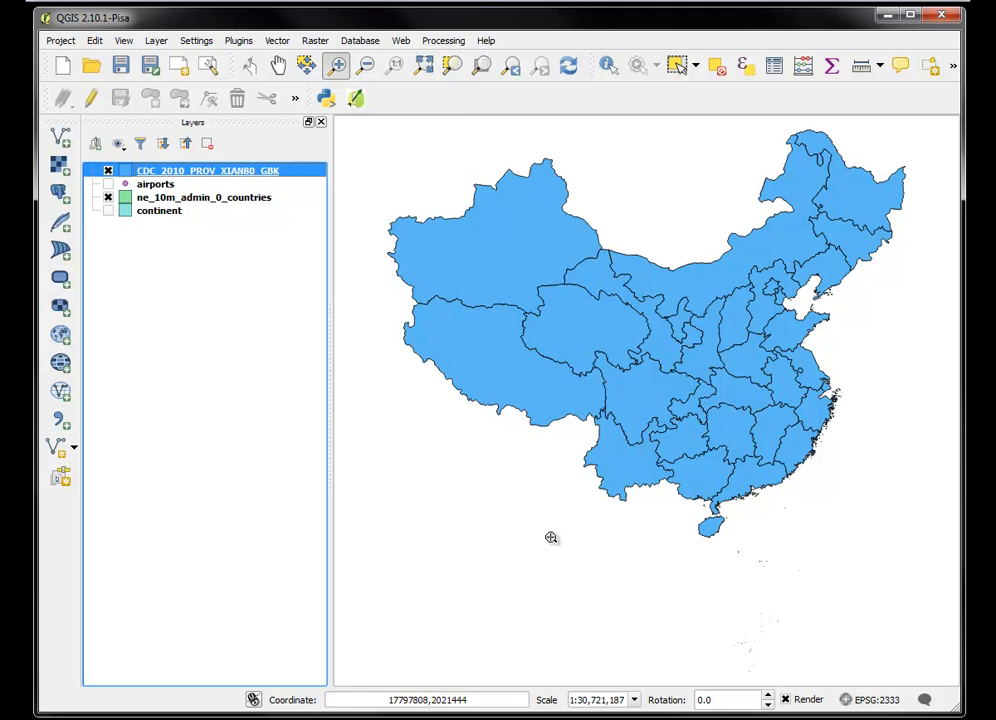
{"action": "right_click", "coordinate": [201, 176]}
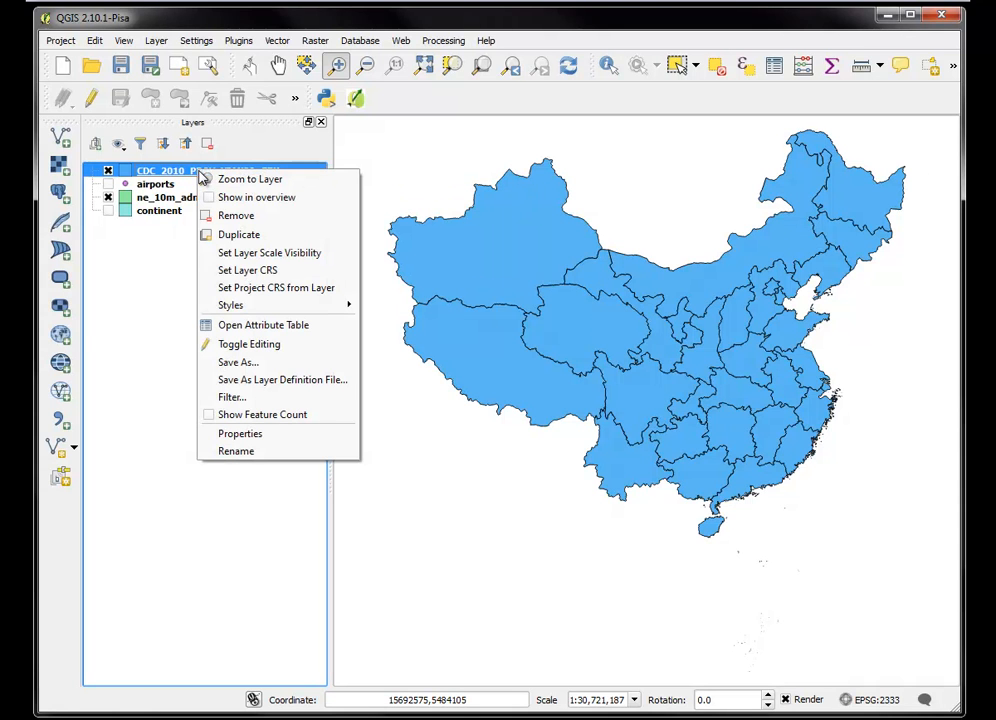
{"action": "left_click", "coordinate": [143, 258]}
{"action": "left_click", "coordinate": [150, 197]}
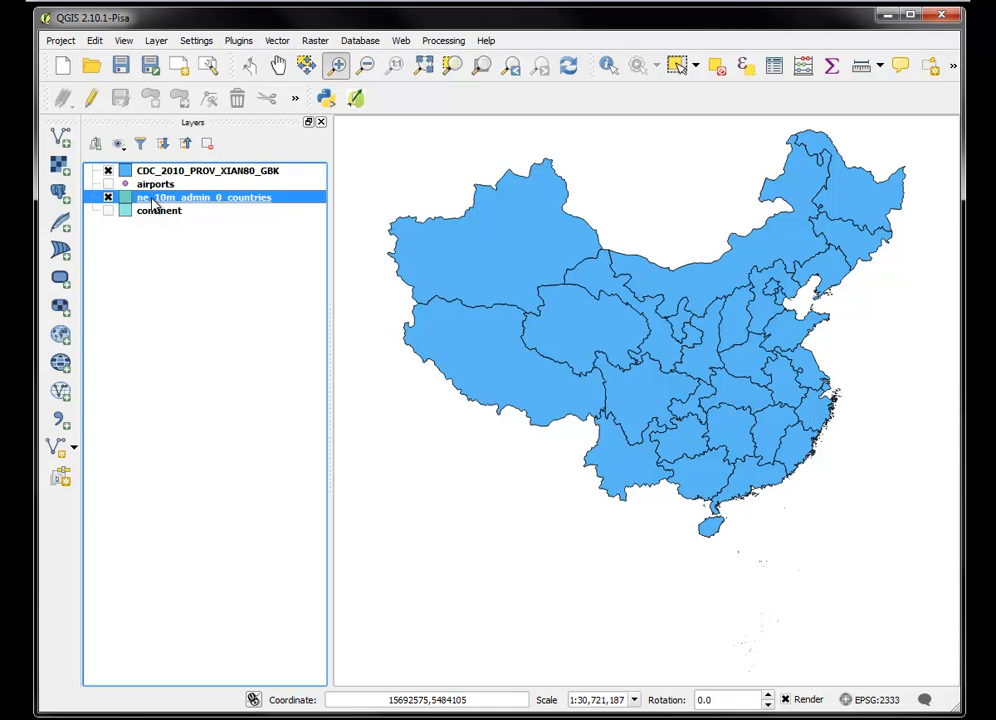
{"action": "right_click", "coordinate": [150, 198]}
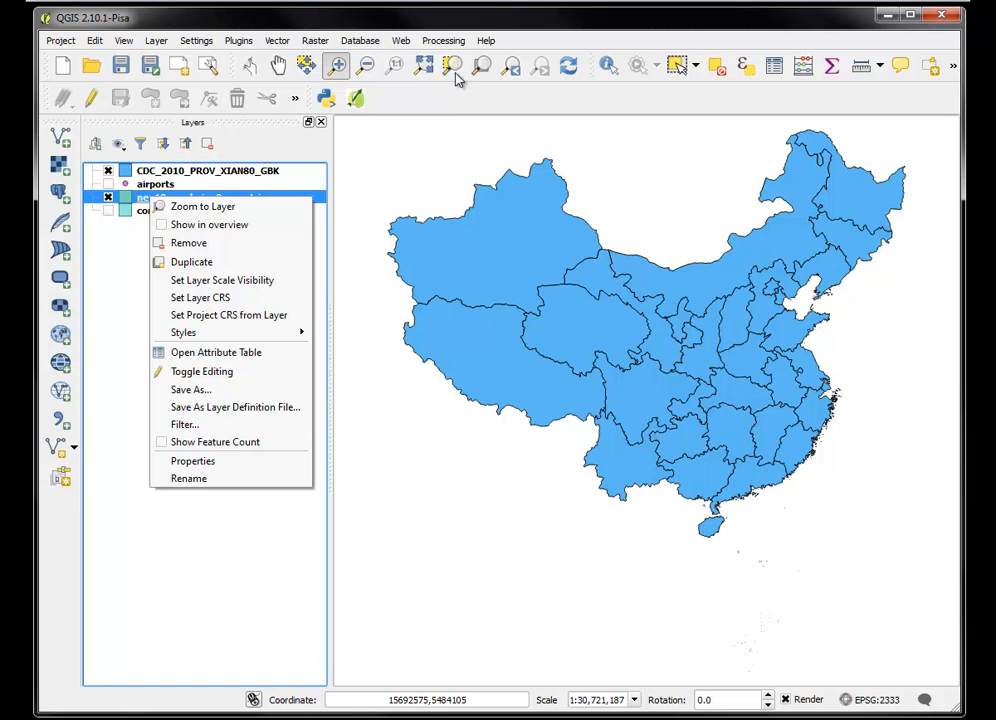
{"action": "left_click", "coordinate": [510, 66]}
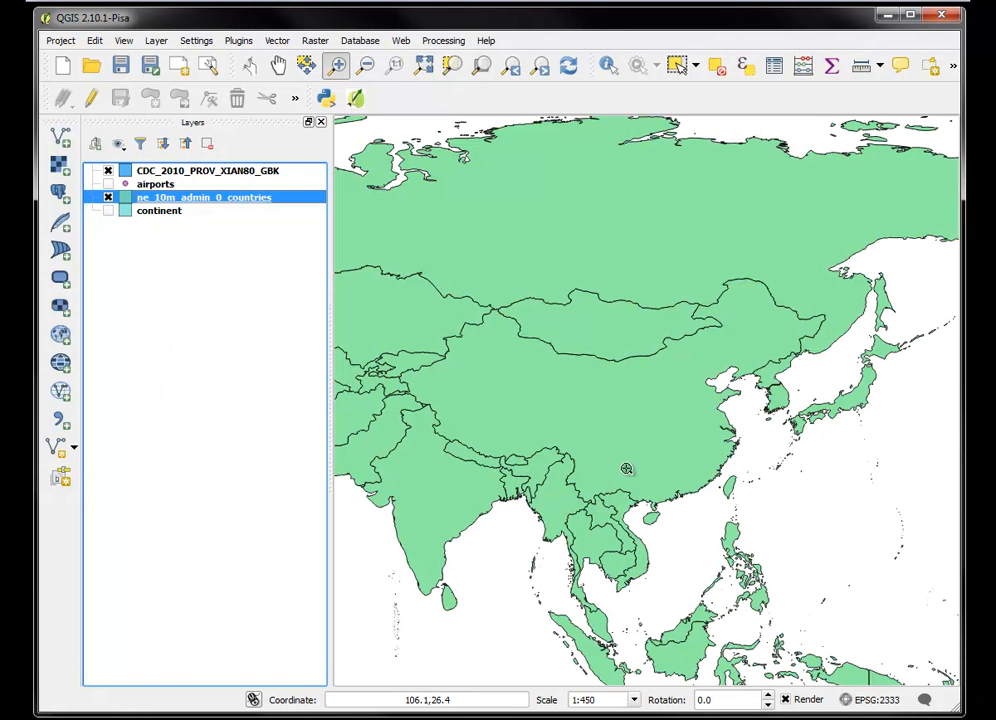
Enable 'on the fly' CRS transformation in the project properties with WGS 84 (EPSG:4326) as the project CRS
{"action": "left_click", "coordinate": [60, 41]}
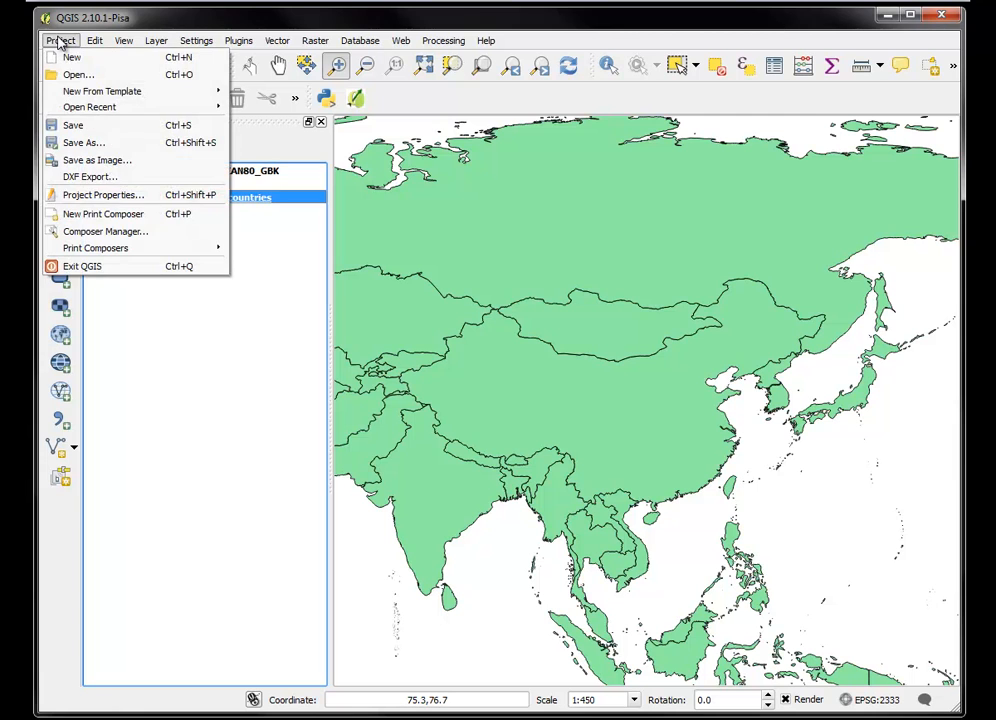
{"action": "left_click", "coordinate": [85, 197]}
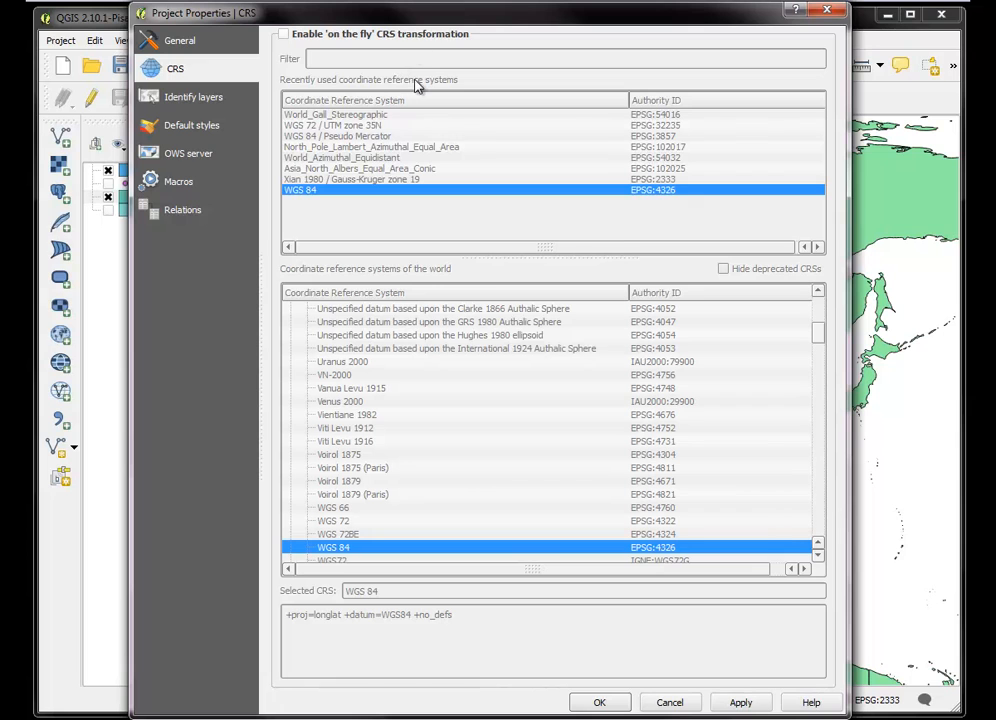
{"action": "left_click", "coordinate": [285, 35]}
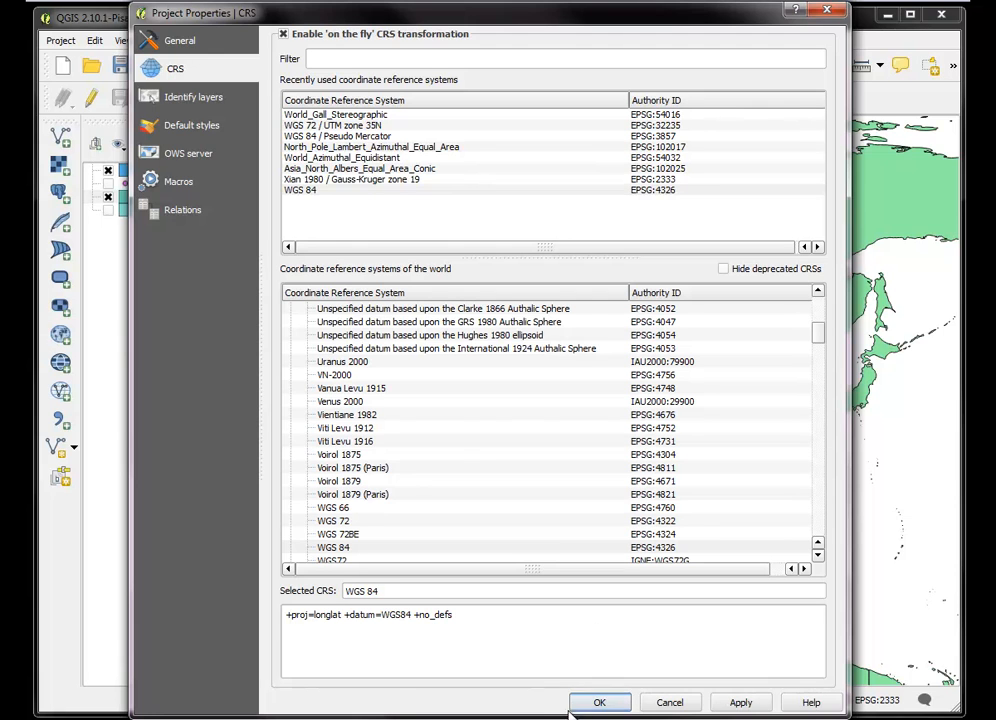
{"action": "left_click", "coordinate": [739, 702]}
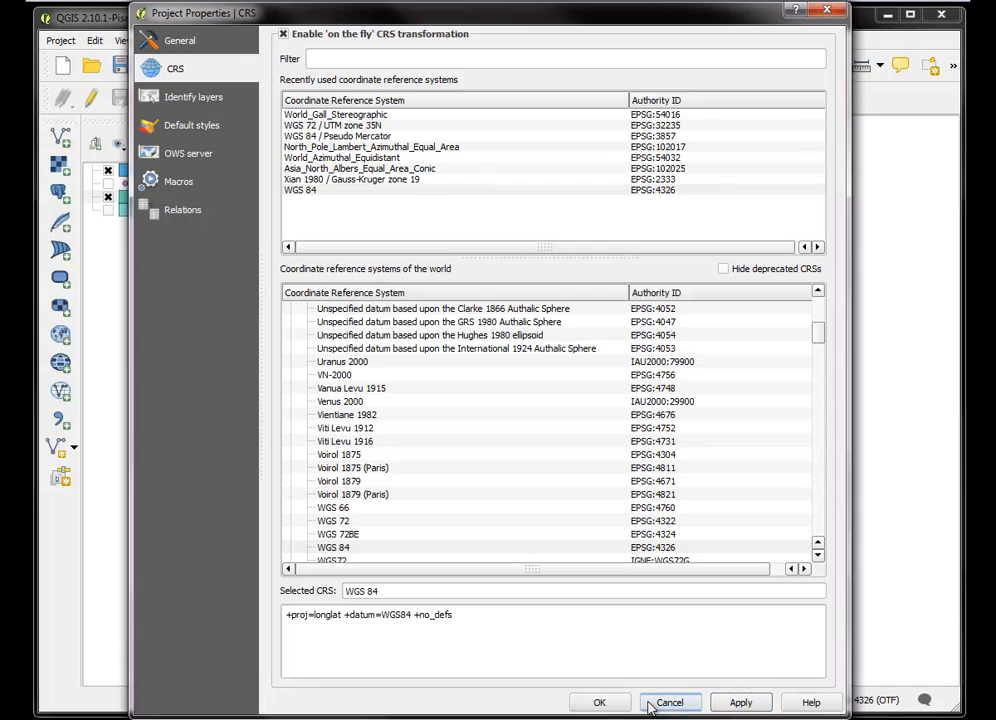
{"action": "left_click", "coordinate": [600, 702]}
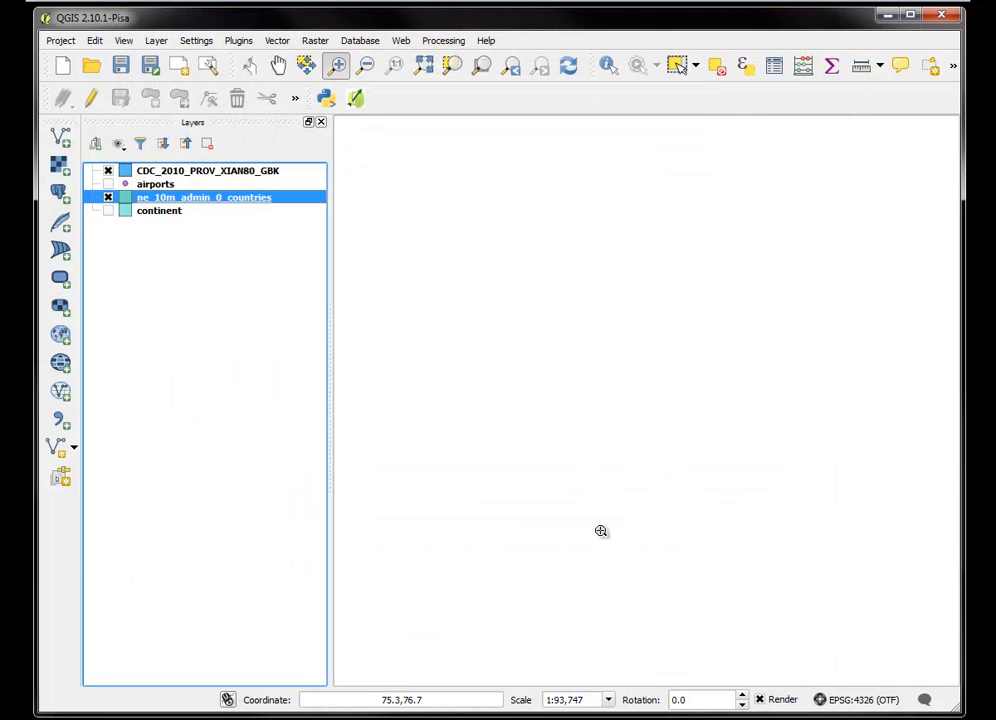
Zoom to the ne_10m_admin_0_countries layer and closer to China to examine how the provinces overlay the countries
{"action": "right_click", "coordinate": [197, 202]}
{"action": "left_click", "coordinate": [218, 204]}
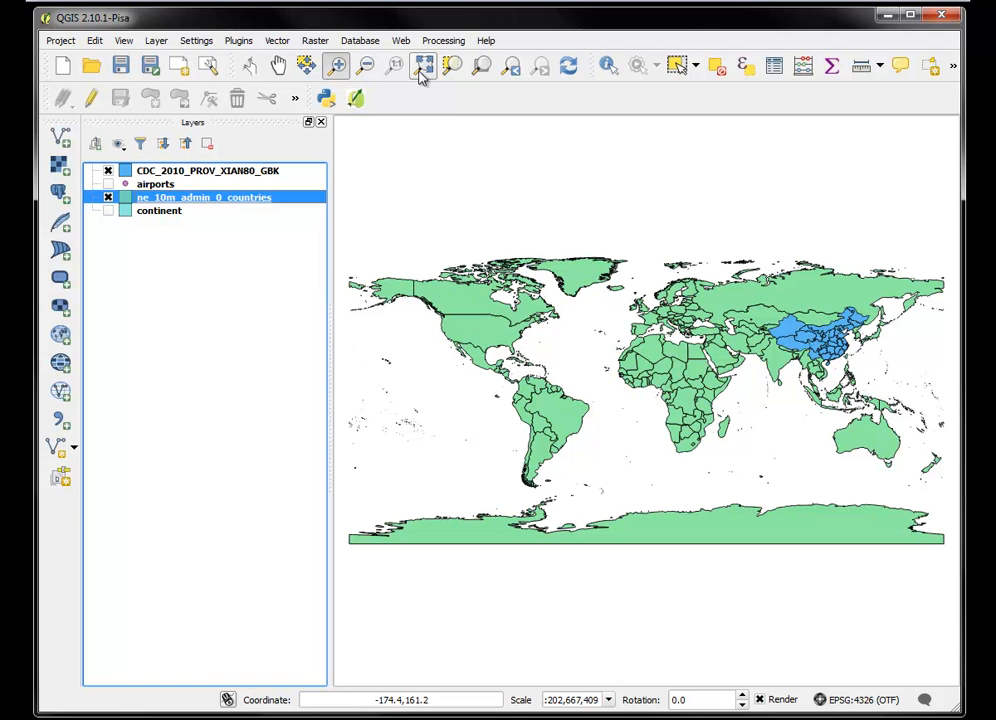
{"action": "left_click_drag", "start_coordinate": [752, 304], "coordinate": [876, 386]}
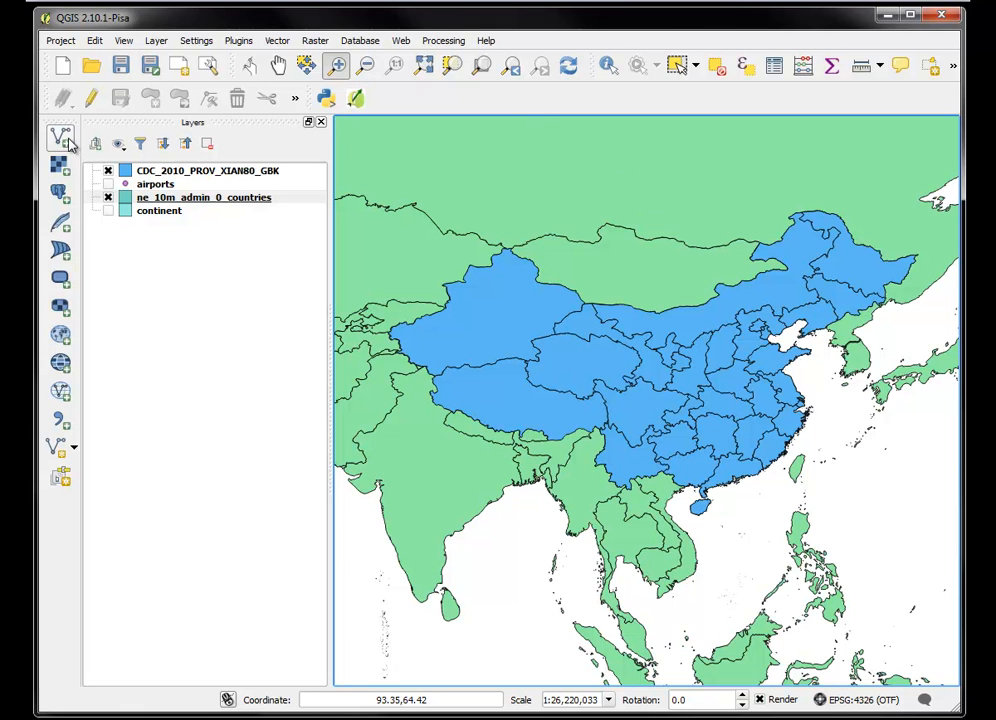
{"action": "left_click", "coordinate": [62, 423]}
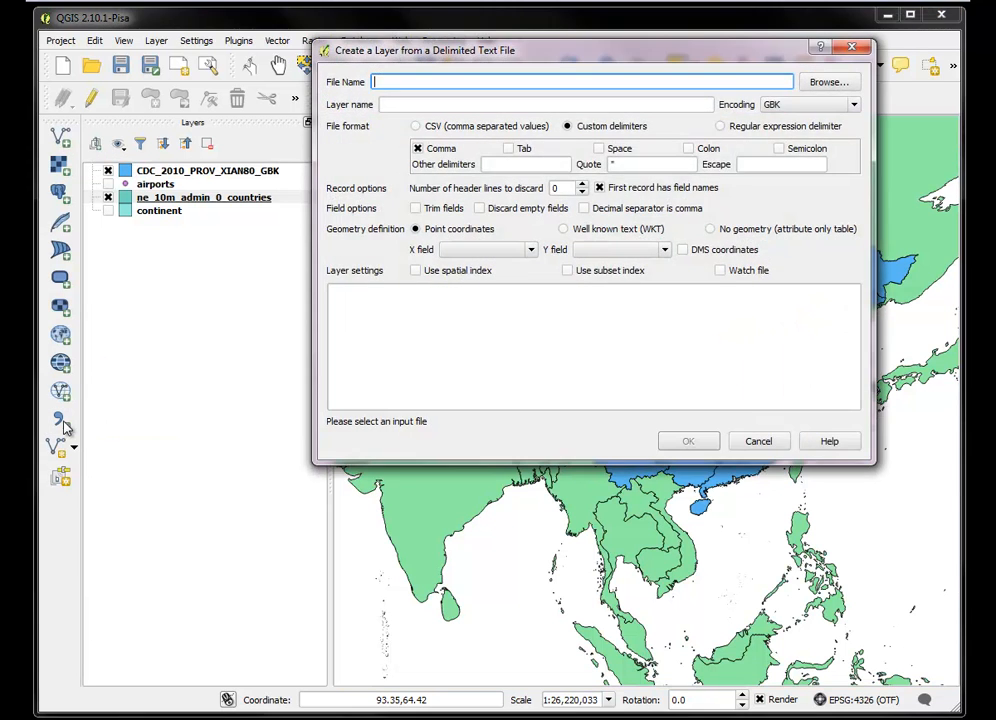
{"action": "left_click", "coordinate": [834, 84]}
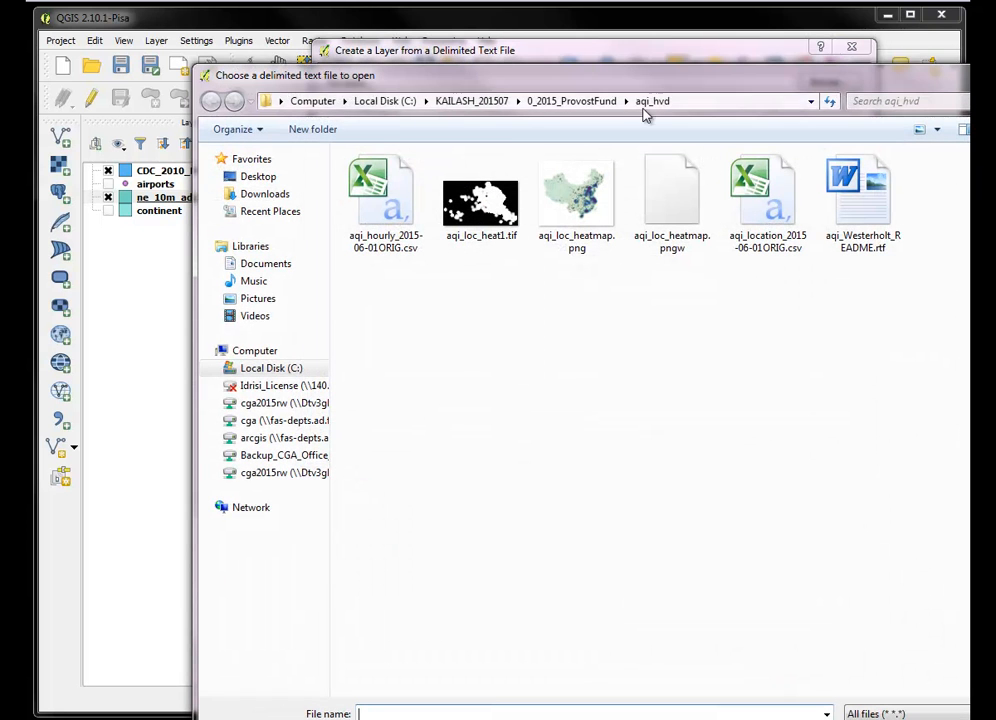
{"action": "left_click", "coordinate": [288, 180]}
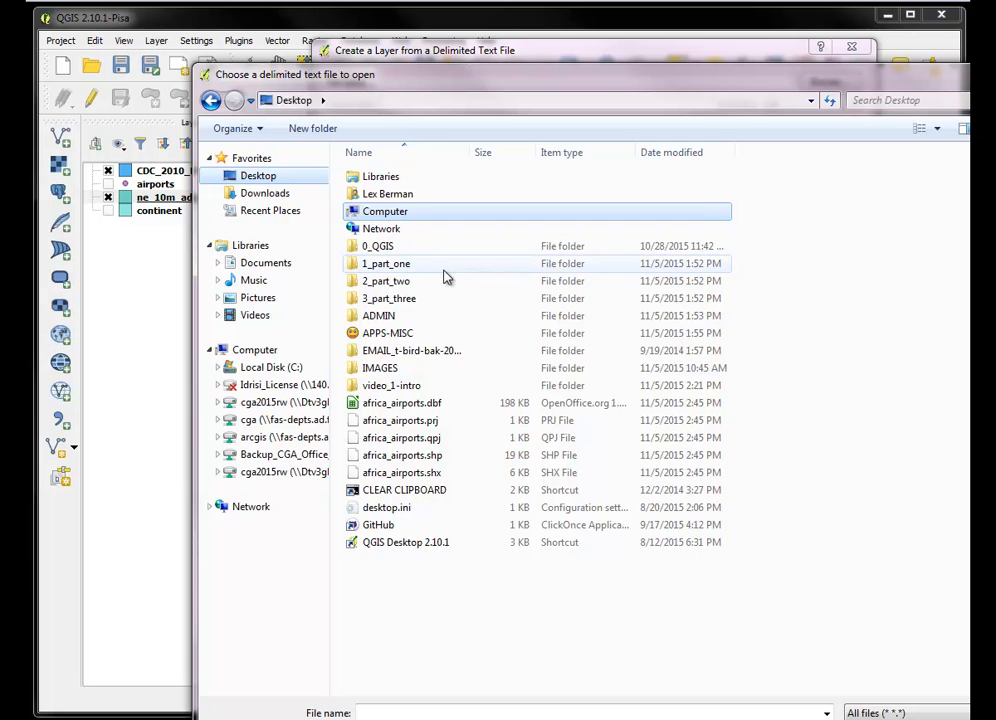
{"action": "double_click", "coordinate": [390, 264]}
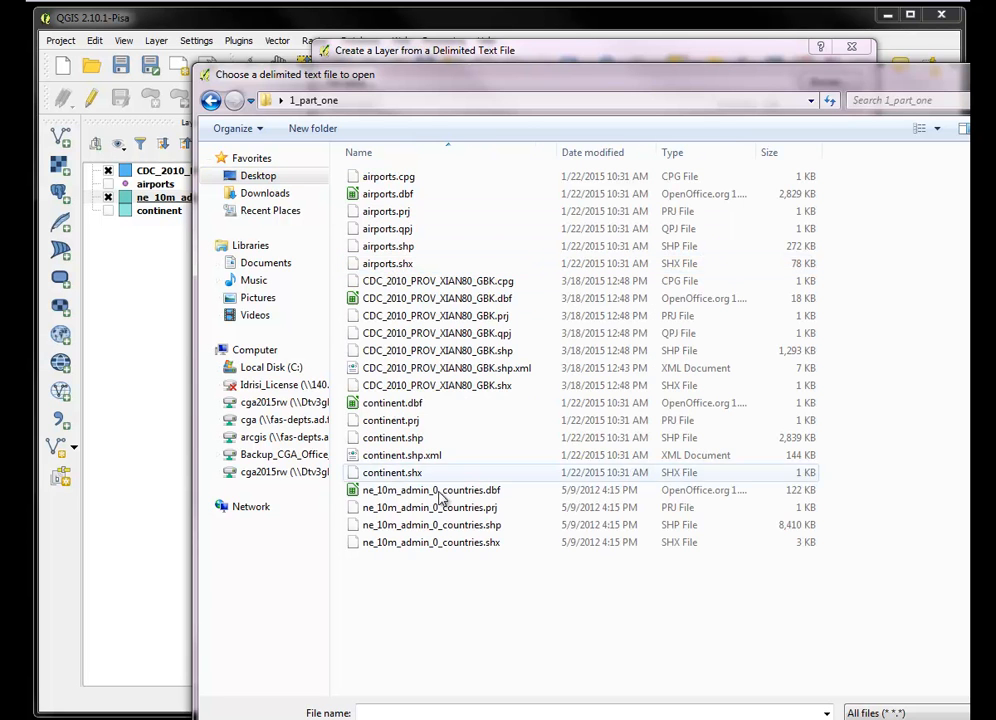
{"action": "left_click", "coordinate": [212, 100]}
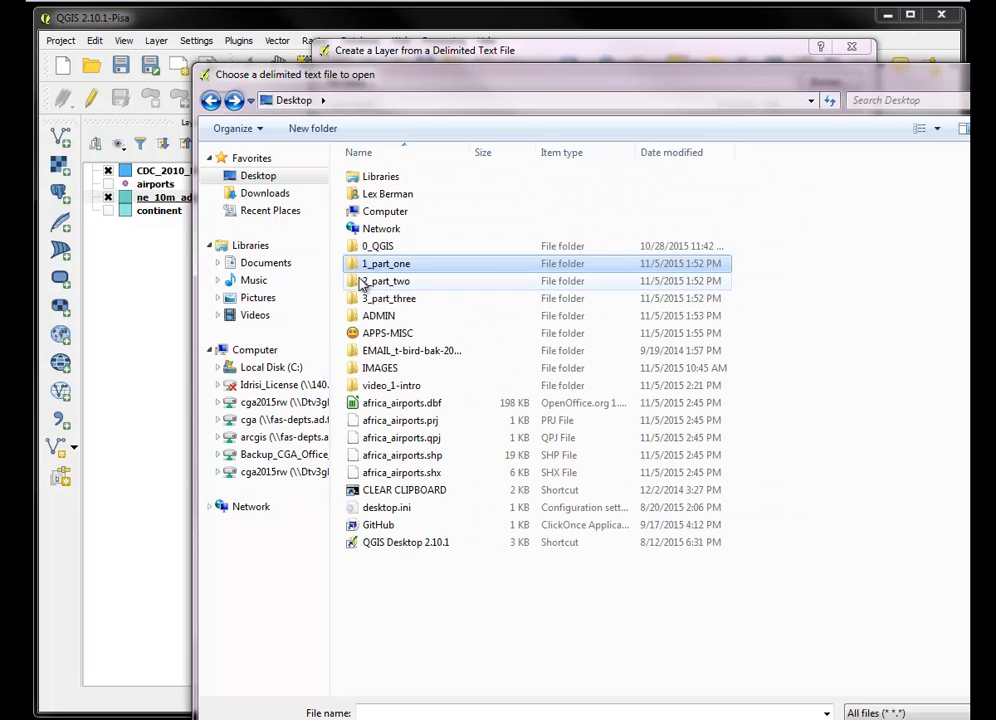
{"action": "double_click", "coordinate": [378, 284]}
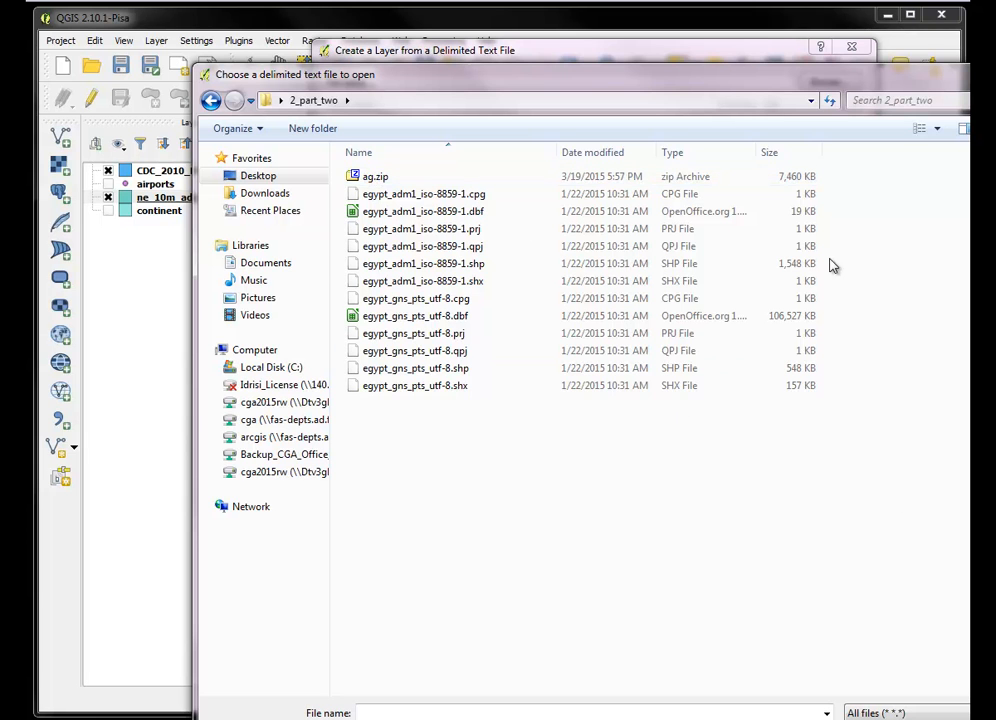
{"action": "left_click_drag", "start_coordinate": [789, 81], "coordinate": [672, 36]}
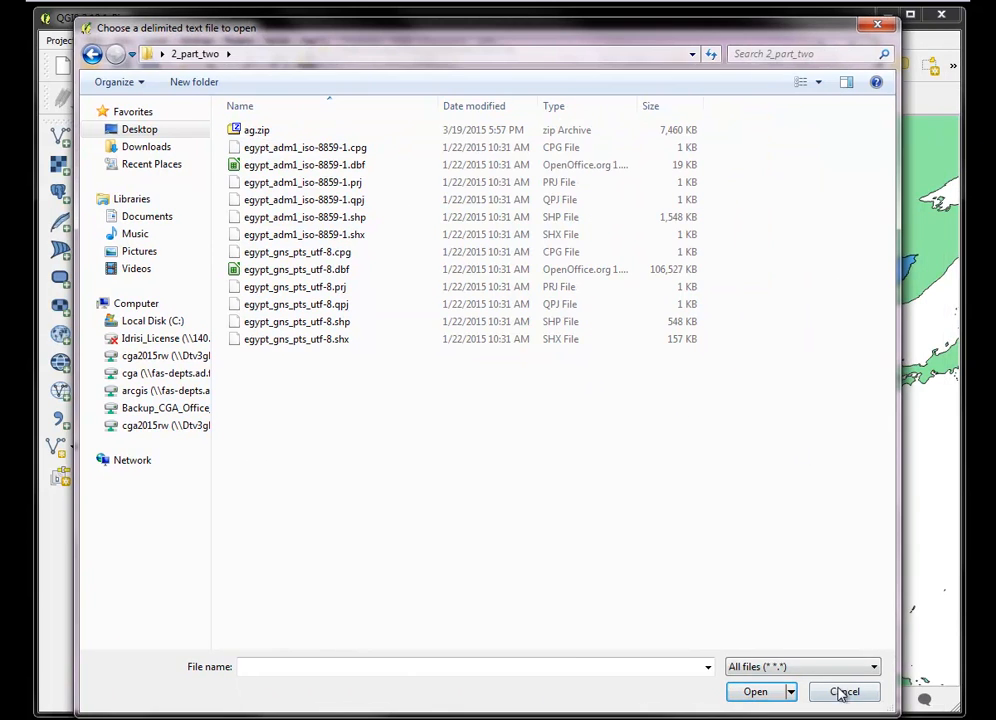
{"action": "left_click", "coordinate": [843, 692]}
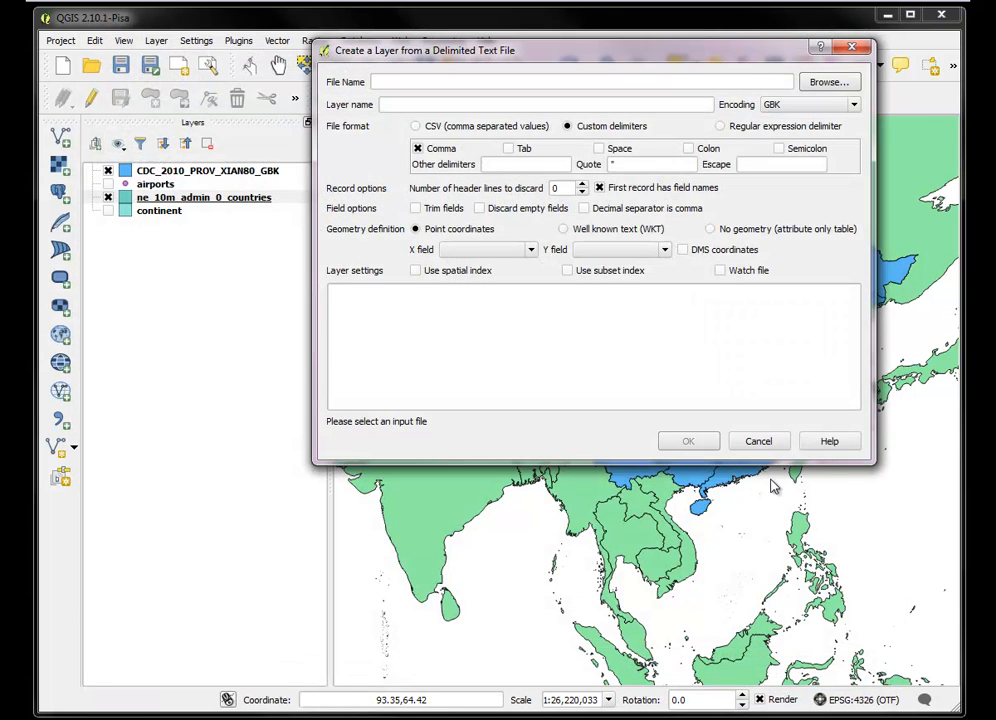
{"action": "left_click", "coordinate": [758, 441]}
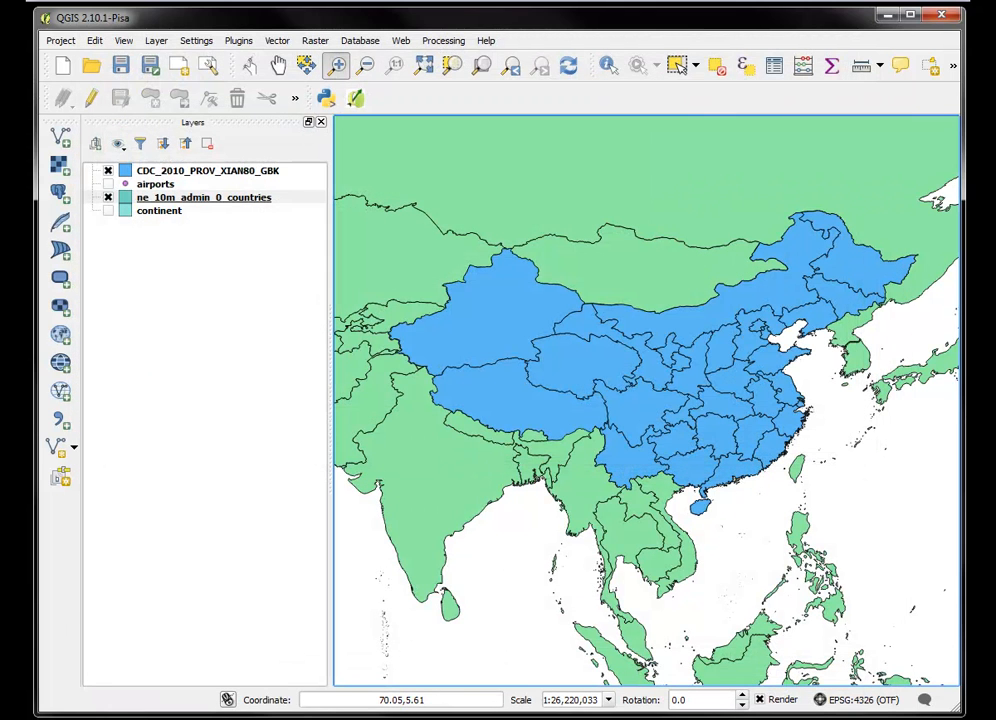
Switch to Windows Explorer and open the Desktop folder 2_part_two
{"action": "key", "text": "super"}
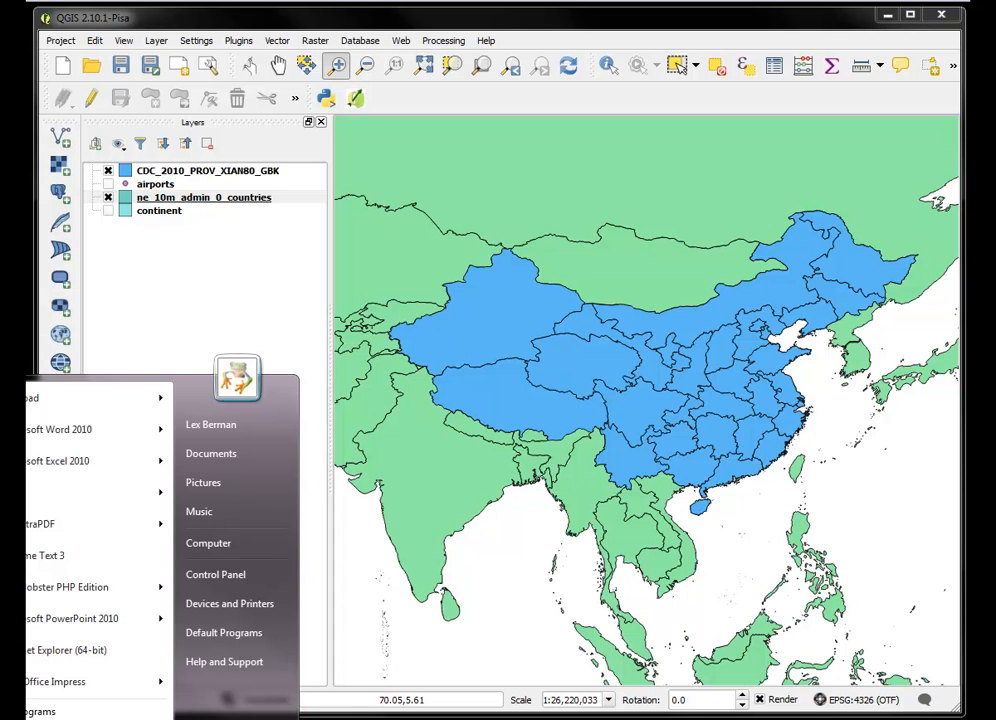
{"action": "key", "text": "Escape"}
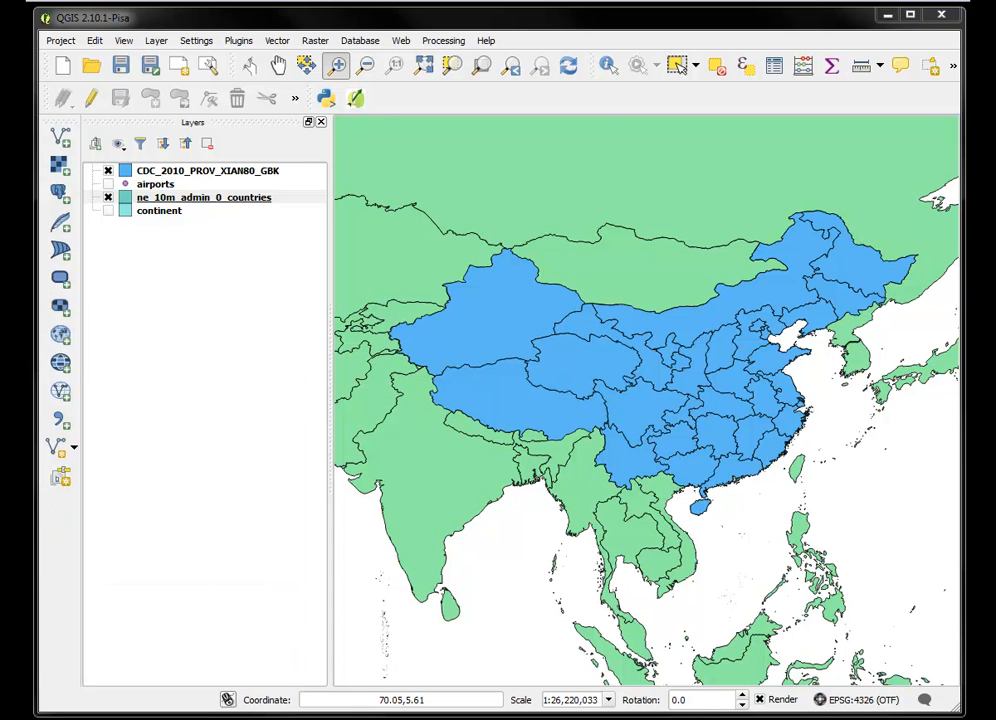
{"action": "key", "text": "super+e"}
{"action": "left_click", "coordinate": [320, 95]}
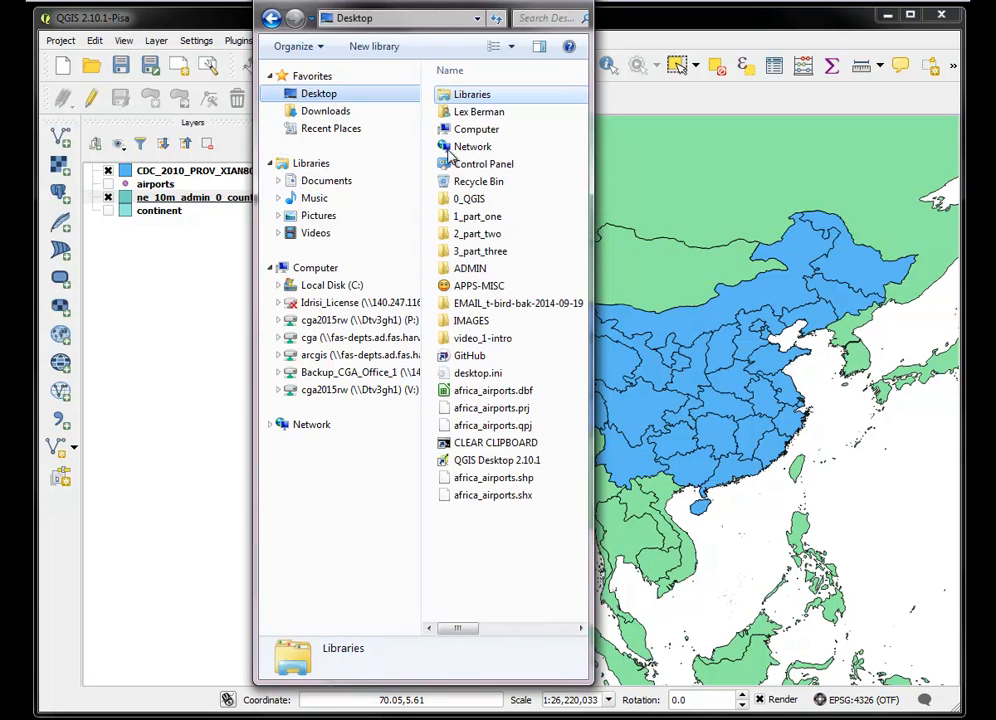
{"action": "double_click", "coordinate": [475, 237]}
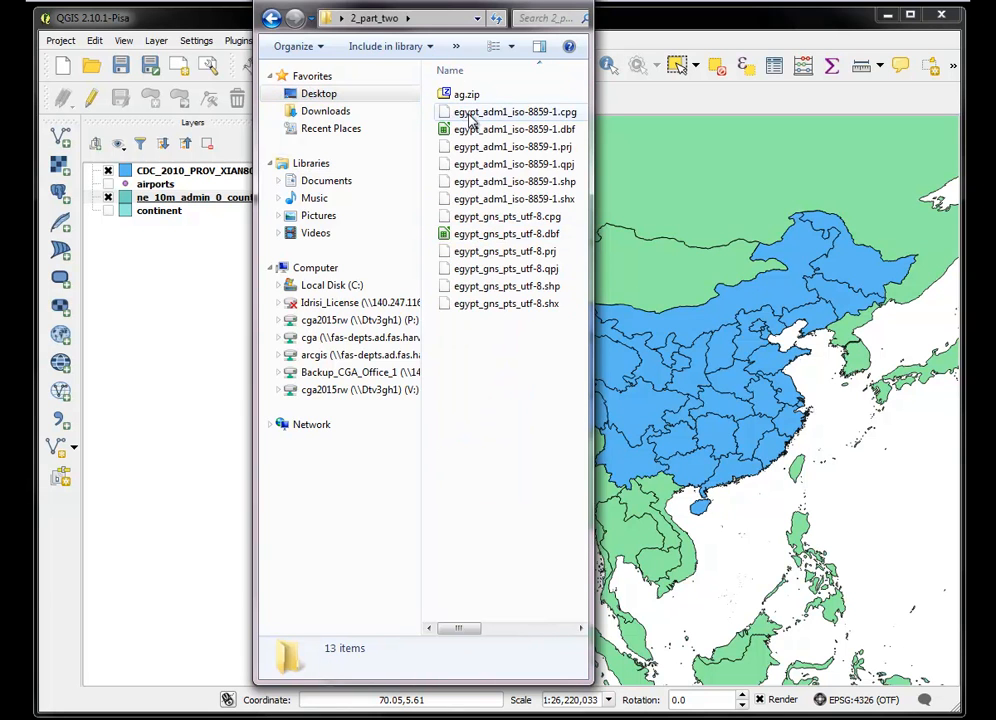
Open the archive ag.zip in 7-Zip and try to extract all its files to the 2_part_two folder
{"action": "left_click", "coordinate": [460, 95]}
{"action": "left_click_drag", "start_coordinate": [25, 48], "coordinate": [732, 43]}
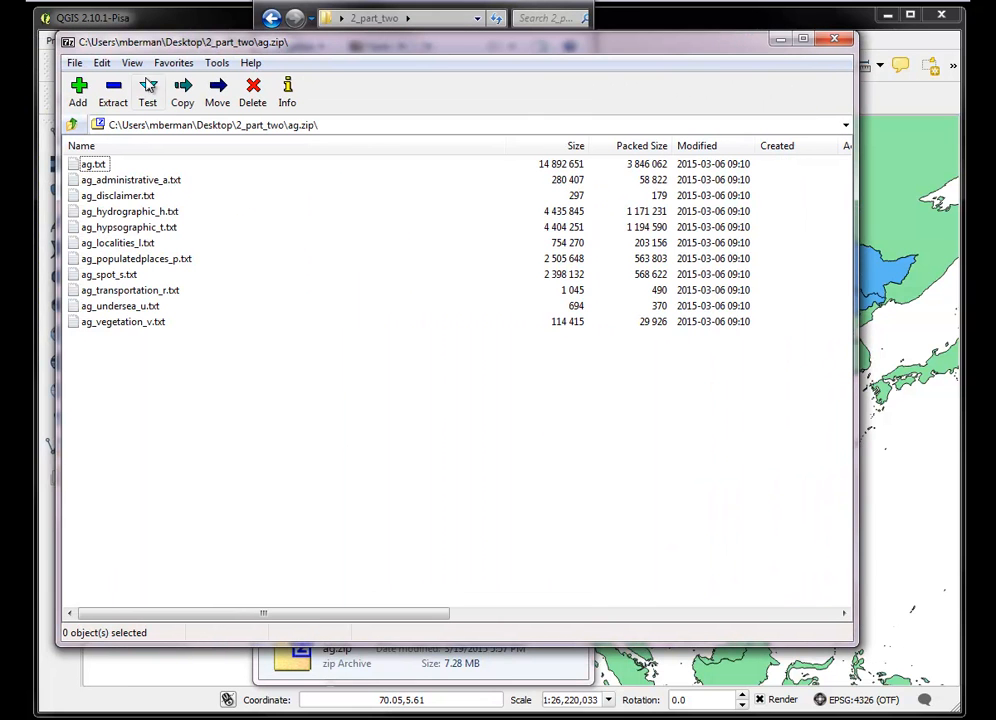
{"action": "left_click_drag", "start_coordinate": [341, 47], "coordinate": [402, 48]}
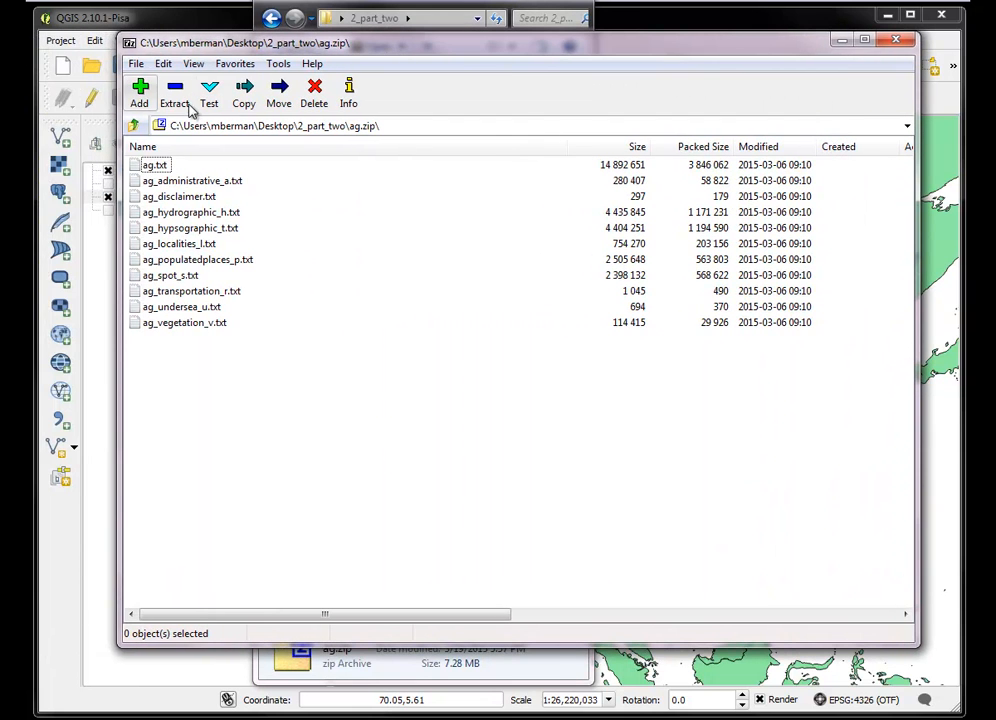
{"action": "left_click", "coordinate": [175, 95]}
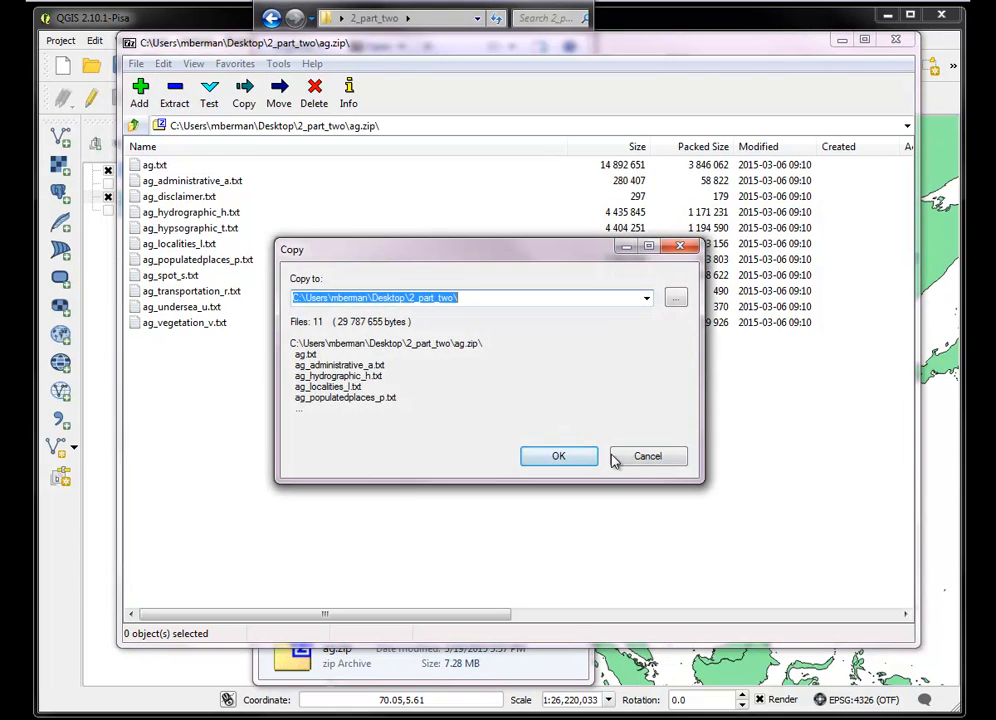
{"action": "left_click", "coordinate": [646, 457]}
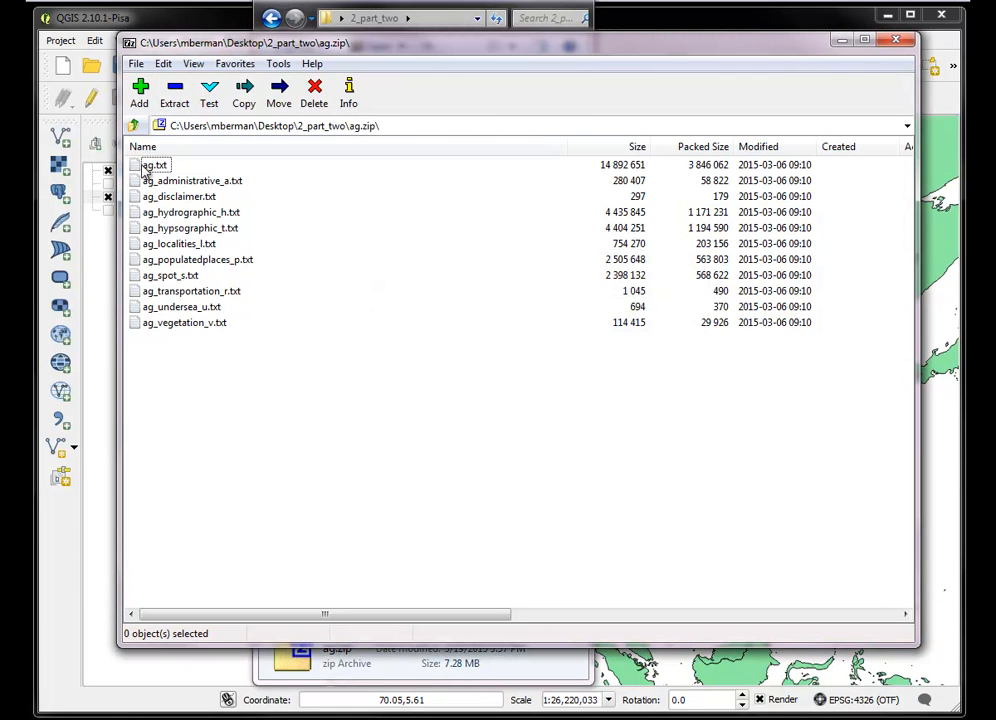
Extract only ag_populatedplaces_p.txt from ag.zip to the 2_part_two folder and close the archive
{"action": "left_click", "coordinate": [177, 262]}
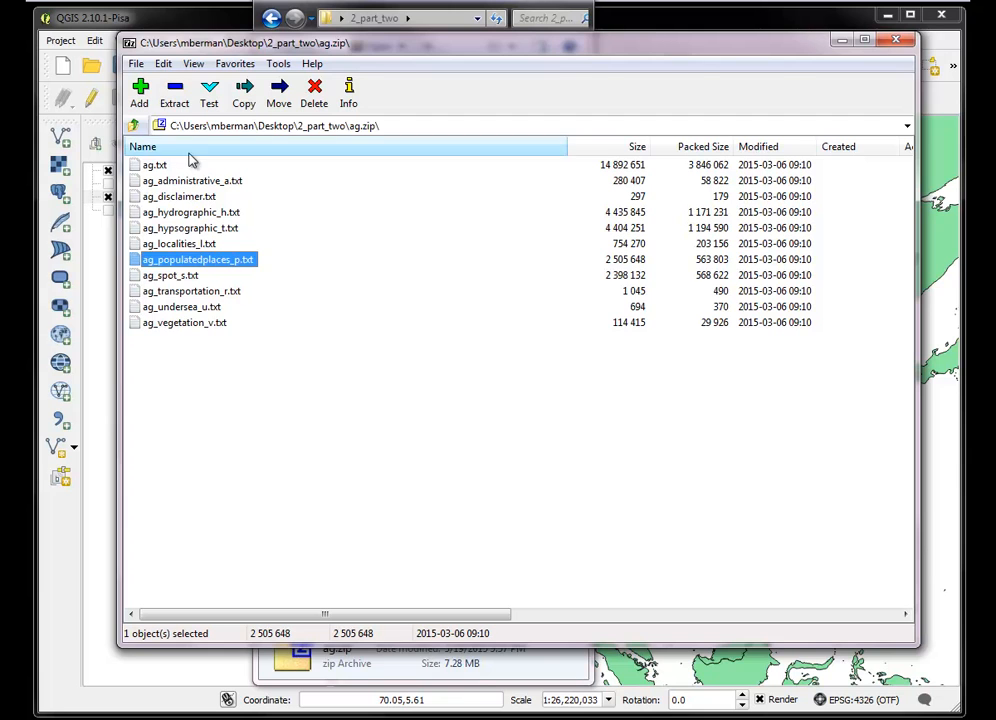
{"action": "left_click", "coordinate": [175, 93]}
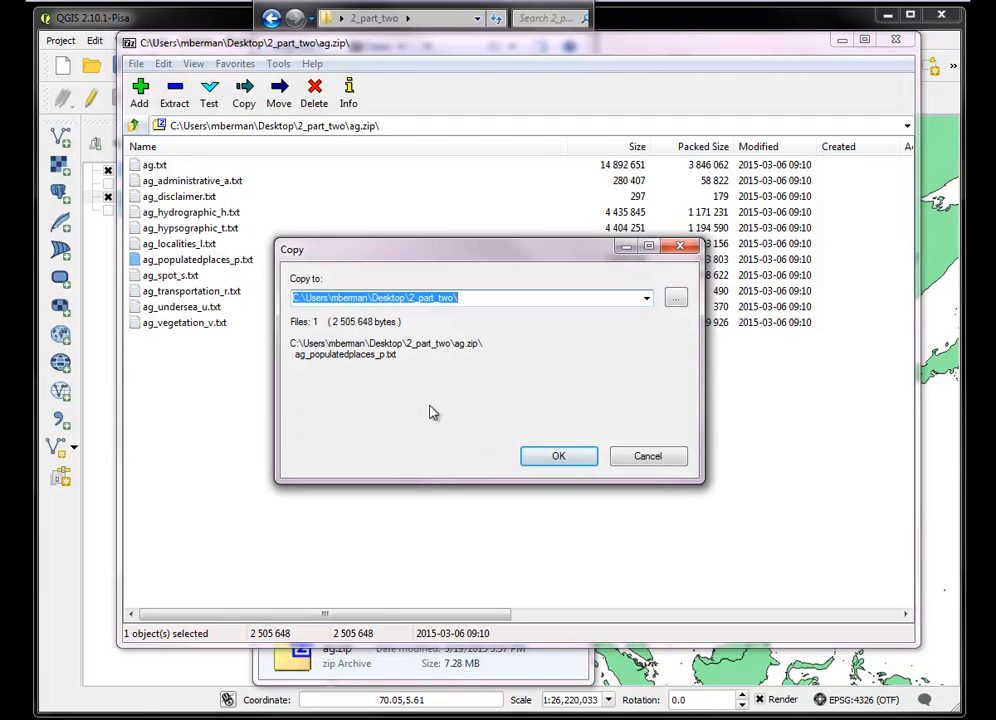
{"action": "left_click", "coordinate": [553, 458]}
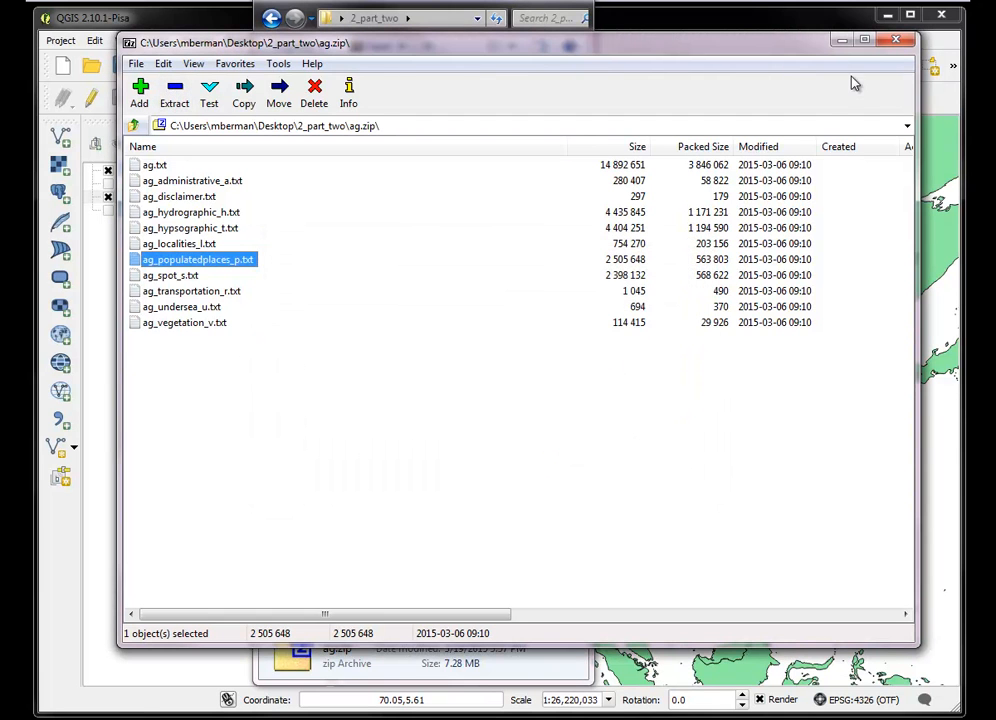
{"action": "left_click", "coordinate": [894, 43]}
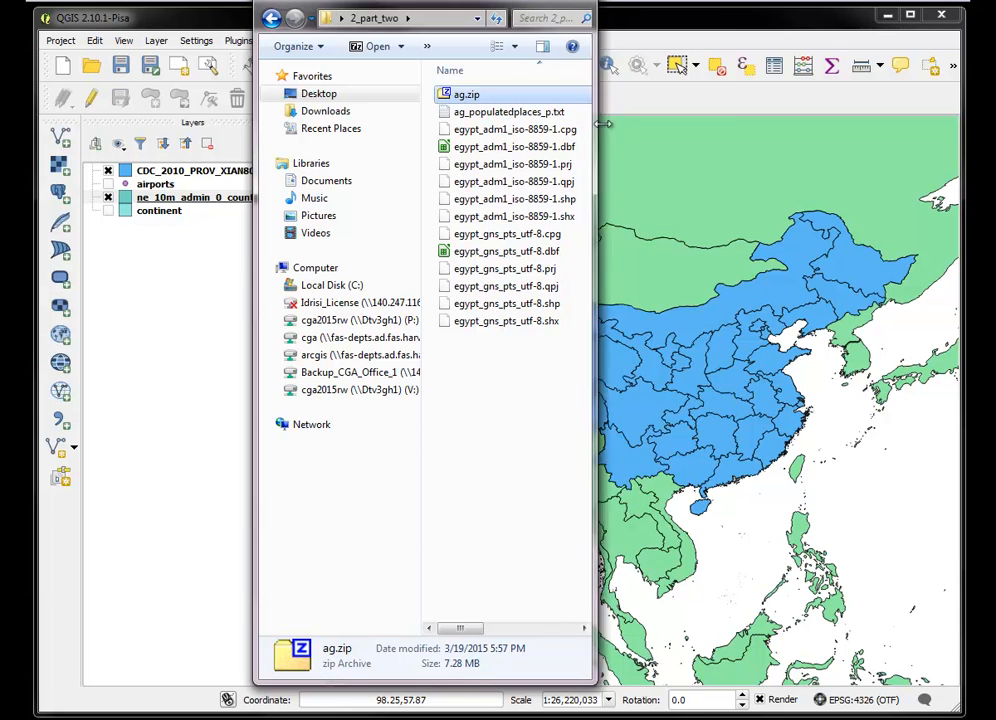
Switch to BabelPad and open ag_populatedplaces_p.txt from the 2_part_two folder in it
{"action": "left_click_drag", "start_coordinate": [592, 133], "coordinate": [724, 130]}
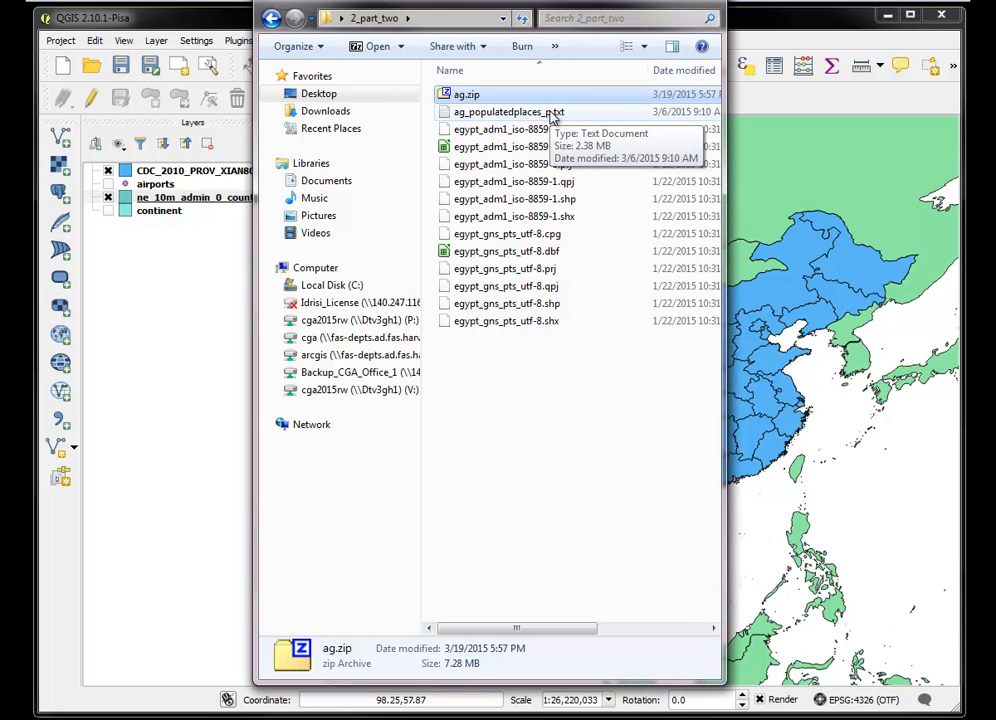
{"action": "left_click", "coordinate": [475, 718]}
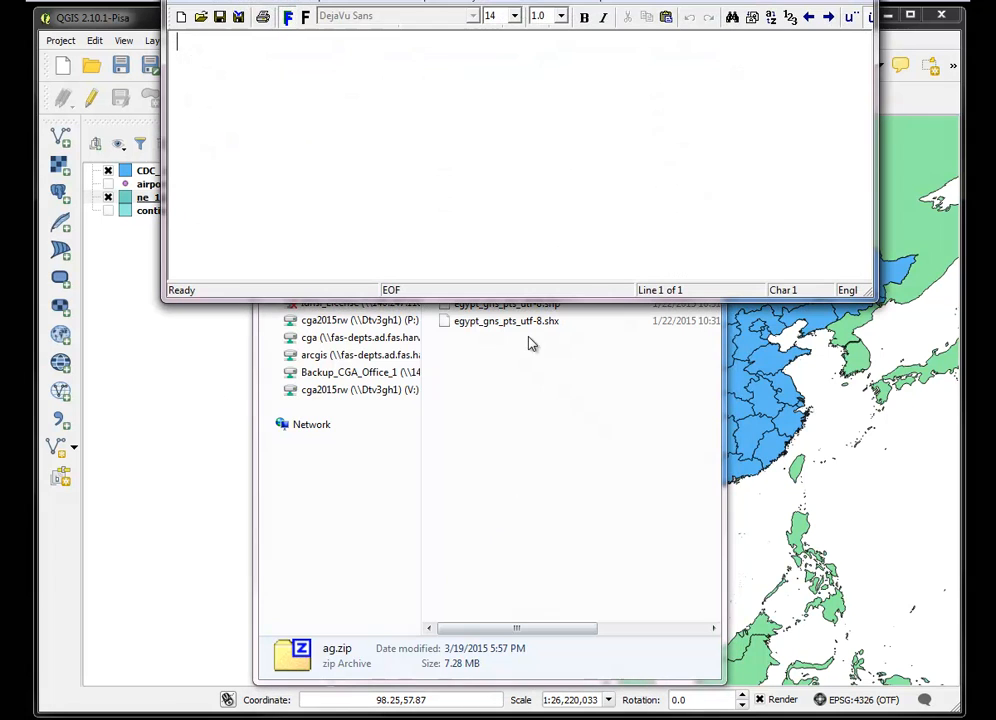
{"action": "left_click_drag", "start_coordinate": [745, 0], "coordinate": [774, 243]}
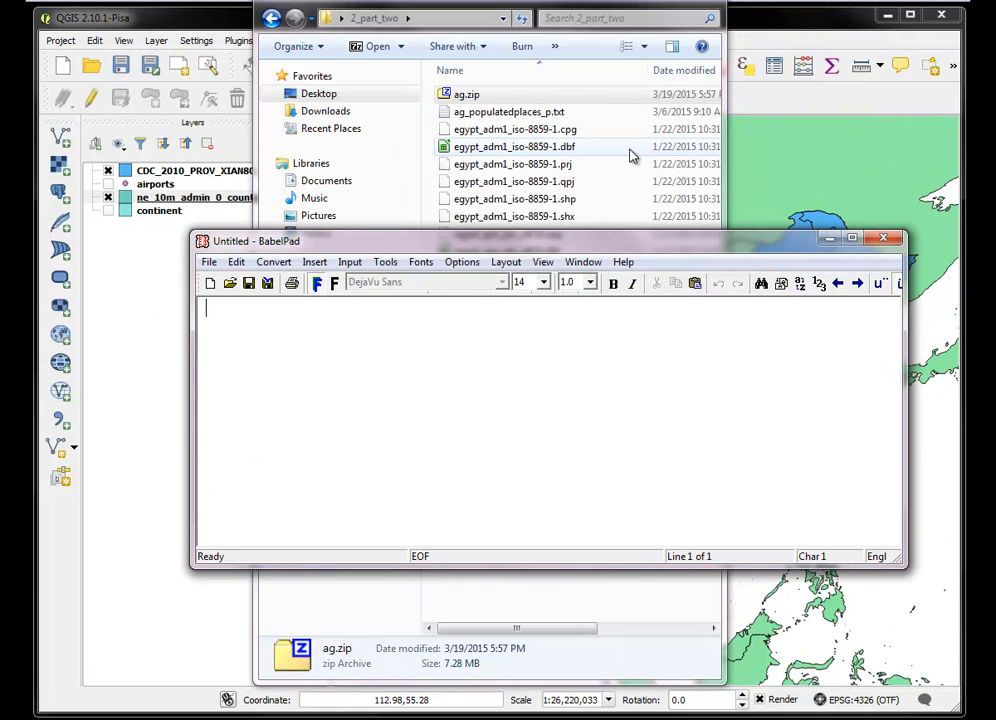
{"action": "left_click_drag", "start_coordinate": [542, 113], "coordinate": [540, 197]}
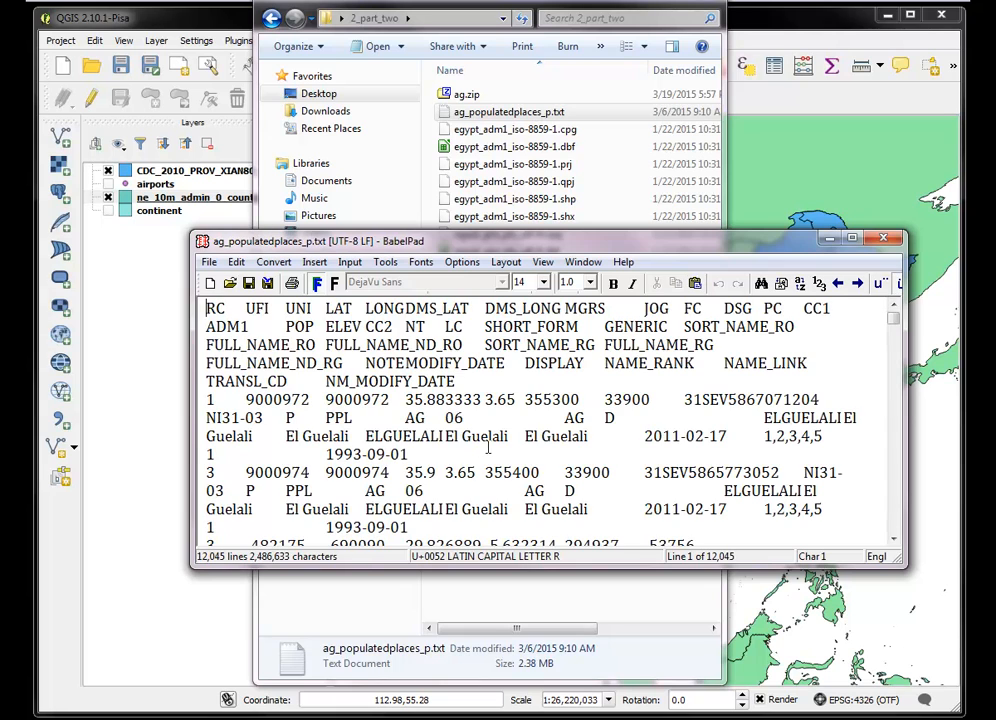
Examine the header row and the LAT and LONG values in the text file, and close BabelPad
{"action": "left_click", "coordinate": [853, 238]}
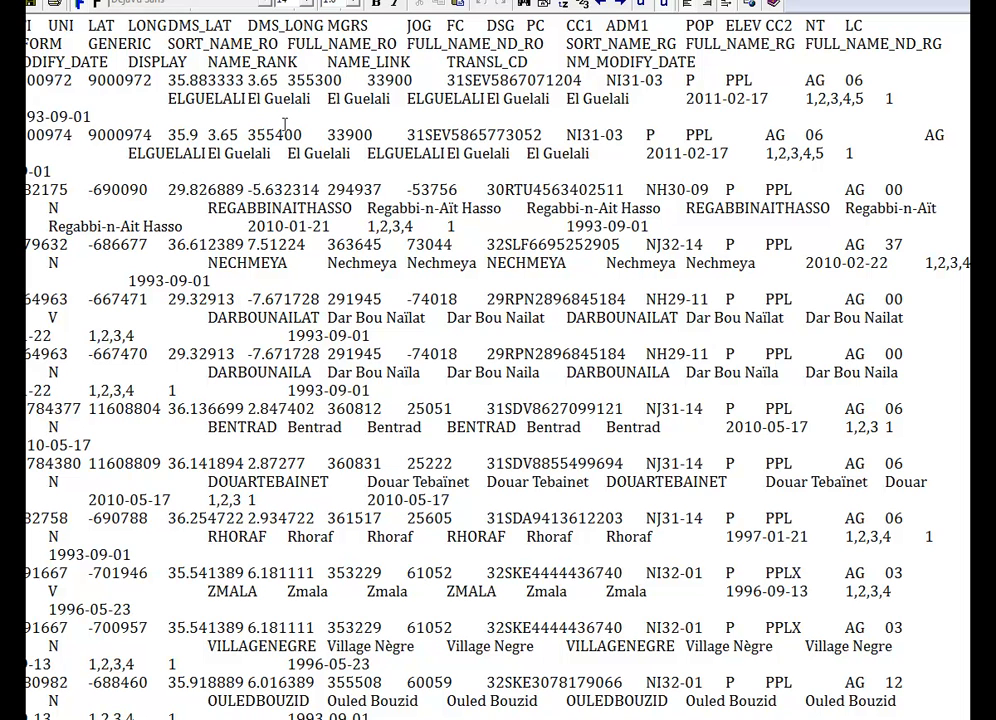
{"action": "left_click_drag", "start_coordinate": [169, 134], "coordinate": [236, 140]}
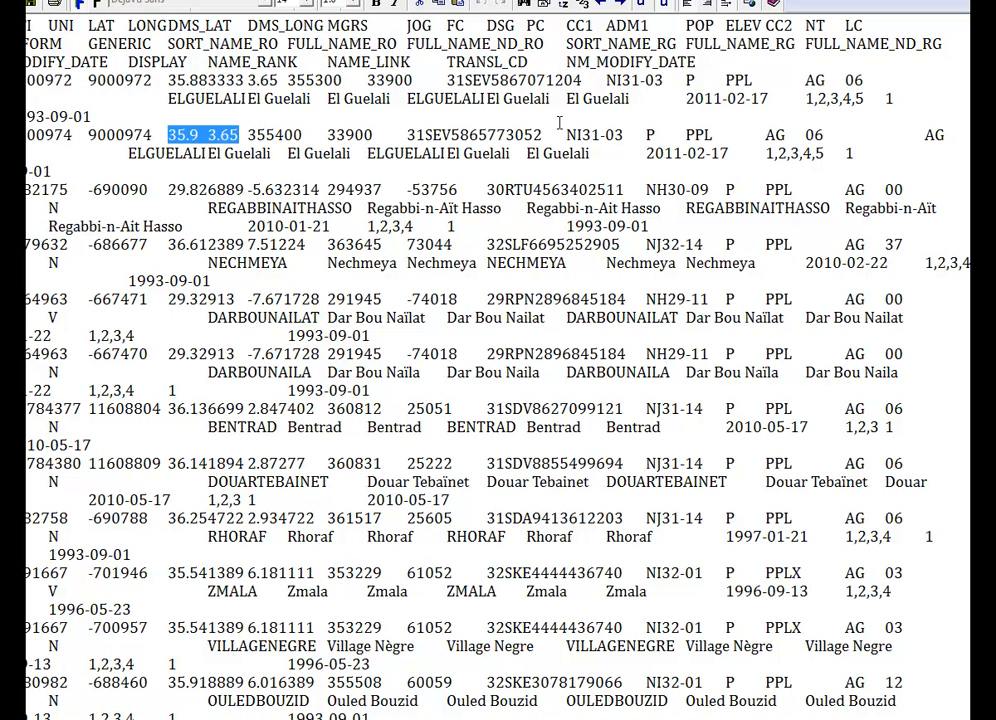
{"action": "left_click_drag", "start_coordinate": [900, 0], "coordinate": [683, 111]}
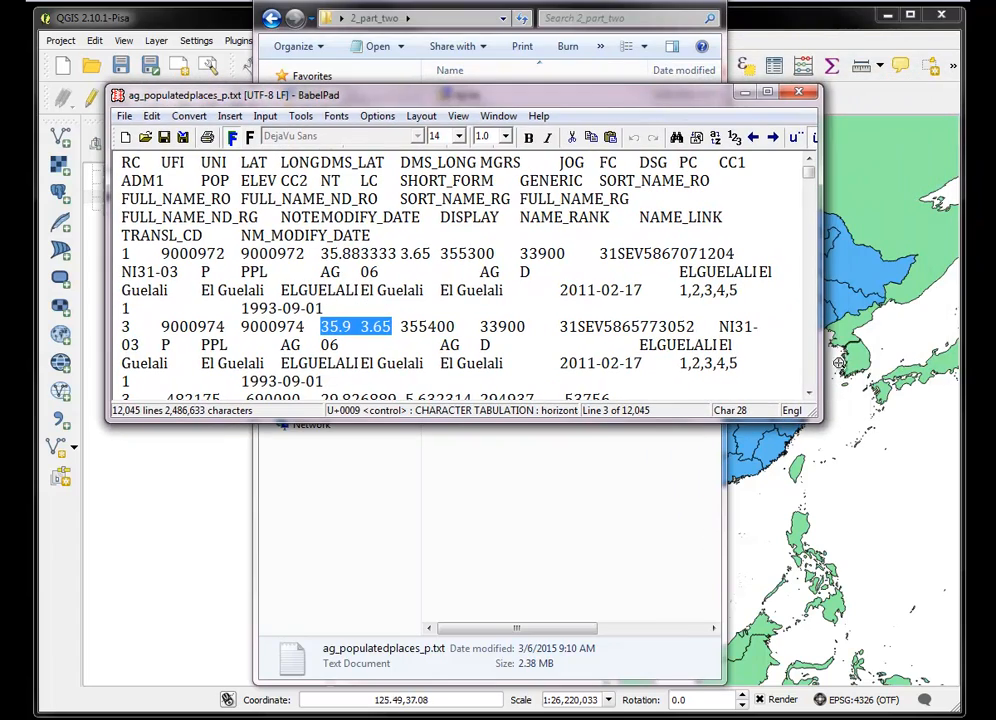
{"action": "left_click_drag", "start_coordinate": [819, 421], "coordinate": [835, 557]}
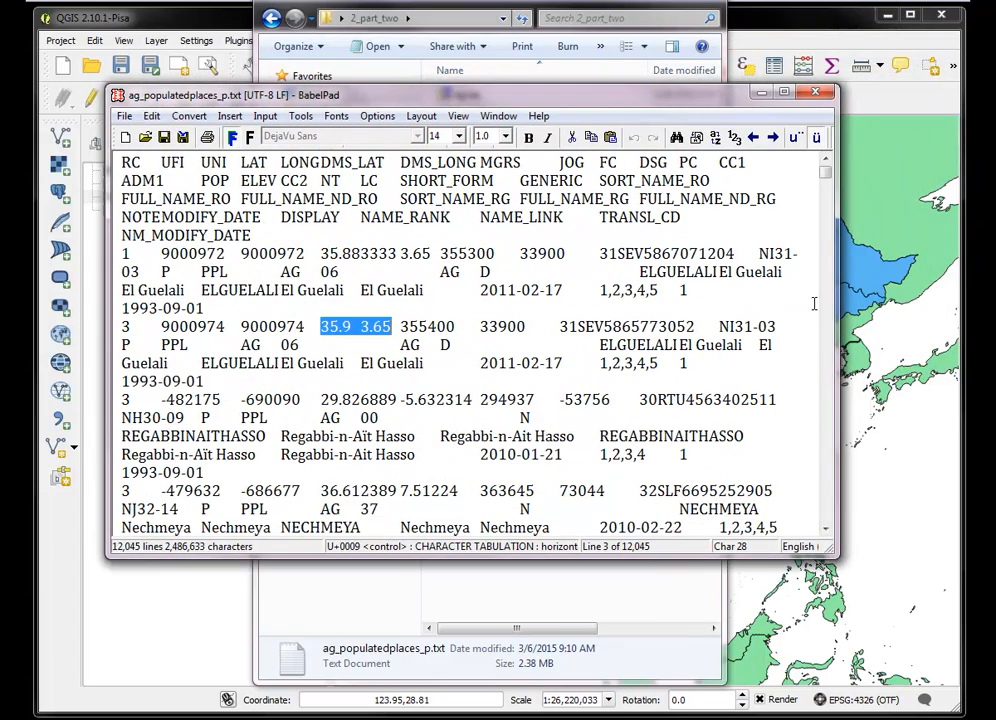
{"action": "left_click", "coordinate": [816, 94]}
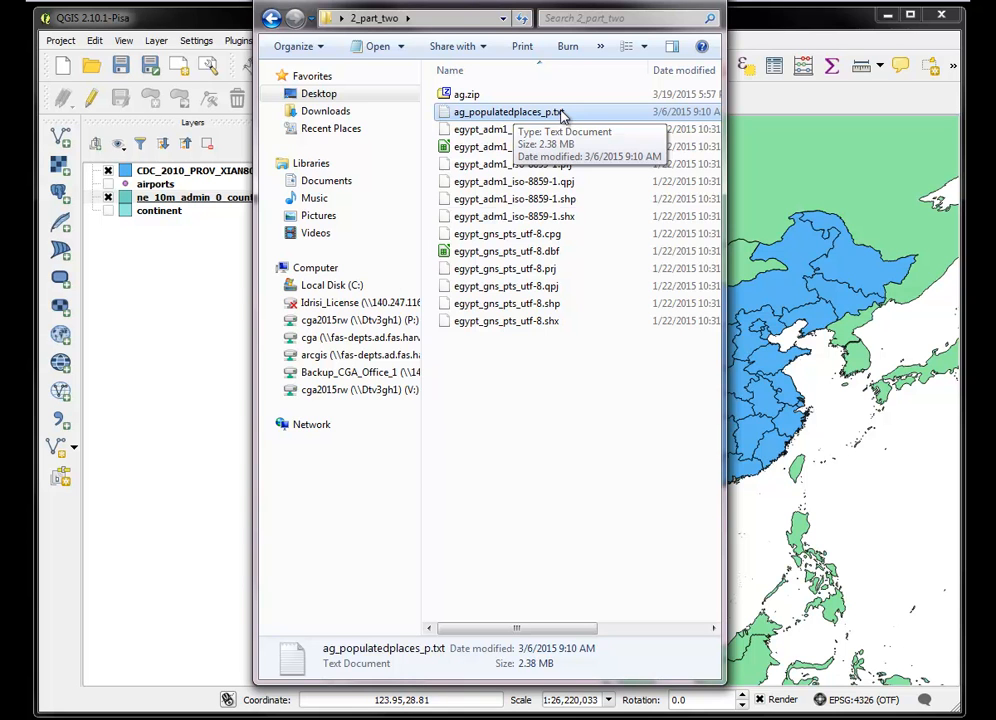
Switch to QGIS and start a delimited text layer from ag_populatedplaces_p.txt in the Desktop folder 2_part_two
{"action": "left_click", "coordinate": [68, 424]}
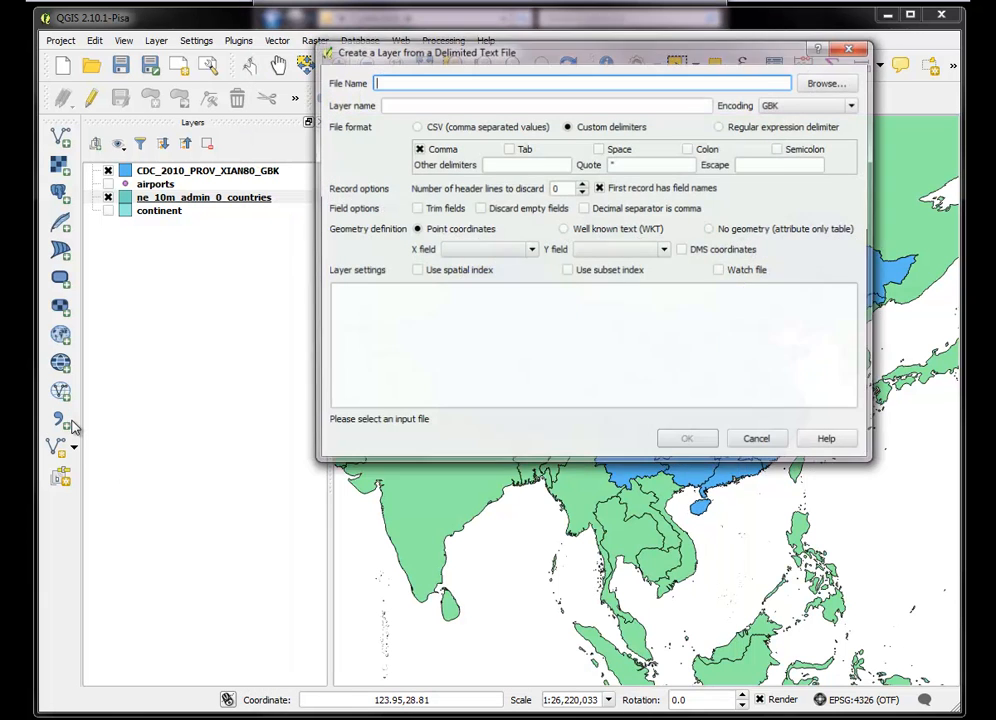
{"action": "left_click", "coordinate": [825, 84]}
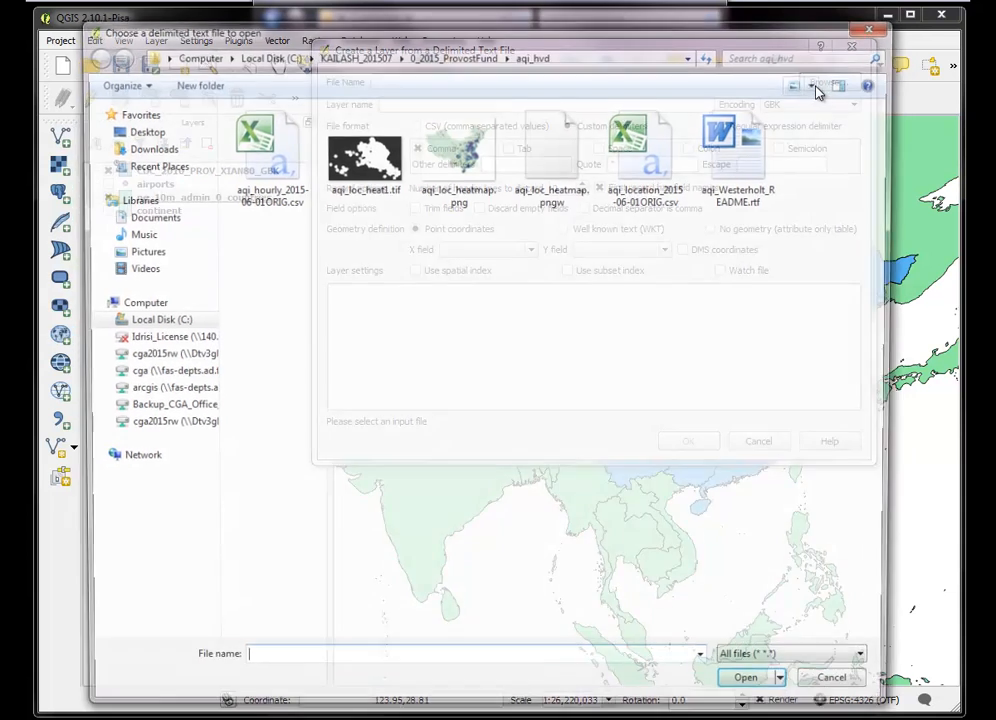
{"action": "left_click", "coordinate": [140, 130]}
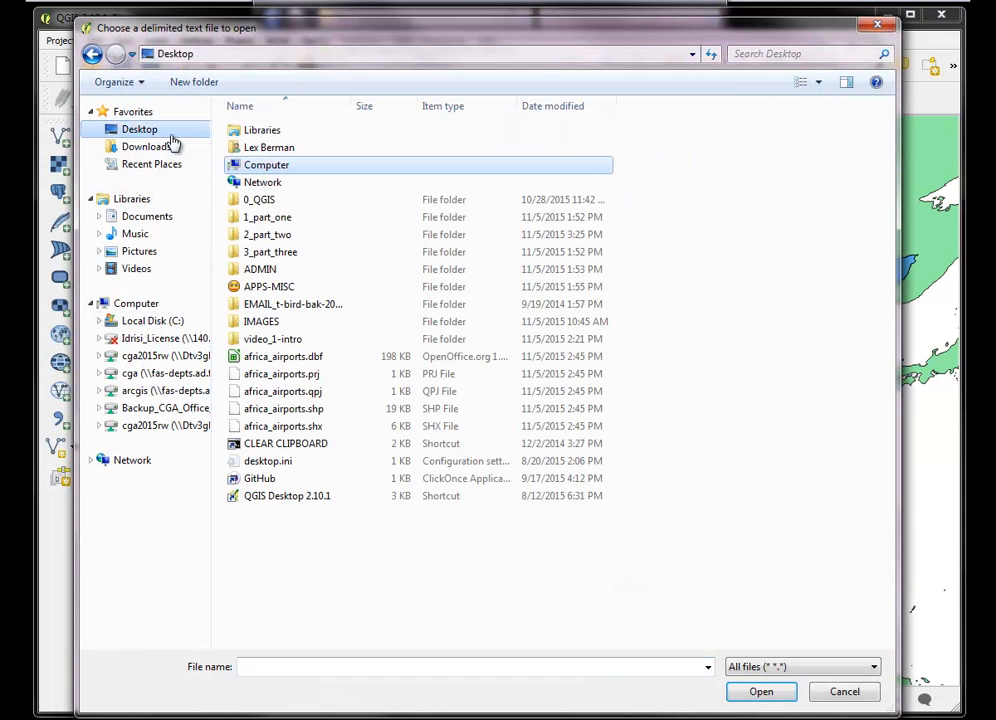
{"action": "double_click", "coordinate": [266, 234]}
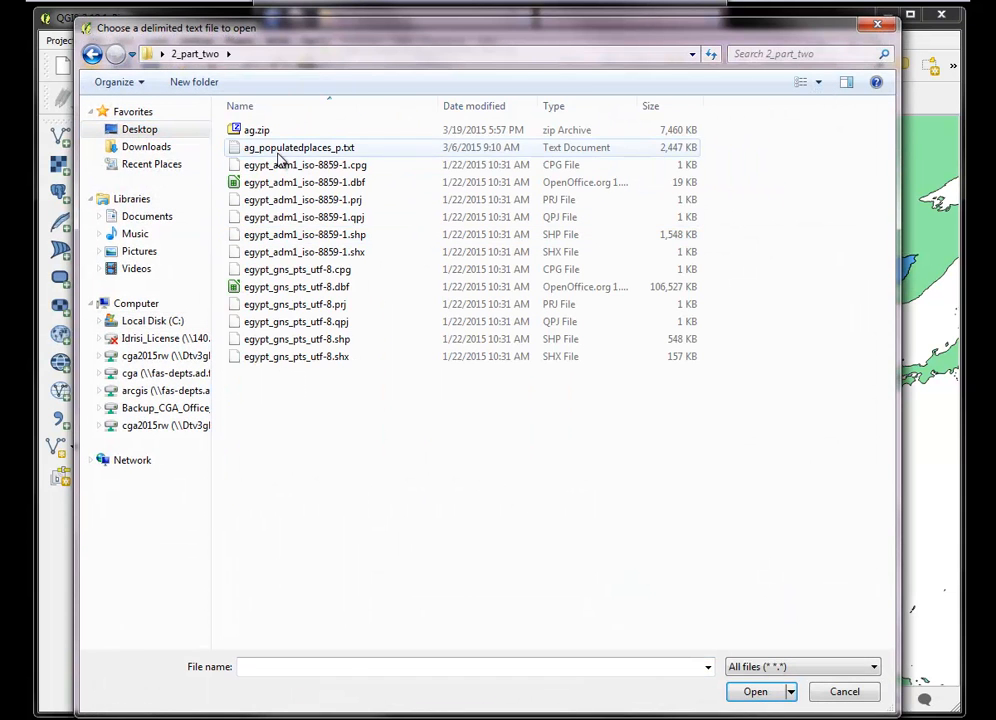
{"action": "left_click", "coordinate": [278, 150]}
{"action": "left_click", "coordinate": [744, 694]}
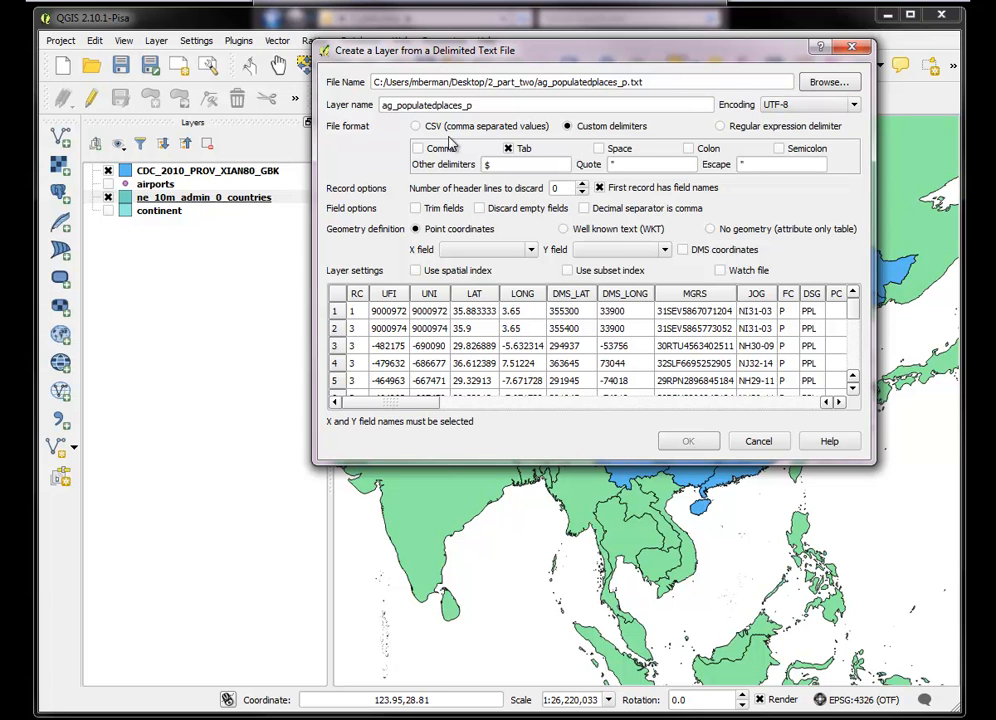
Set the file format to custom delimiters with Tab as the only delimiter, clearing the $ from the other delimiters
{"action": "left_click", "coordinate": [416, 128]}
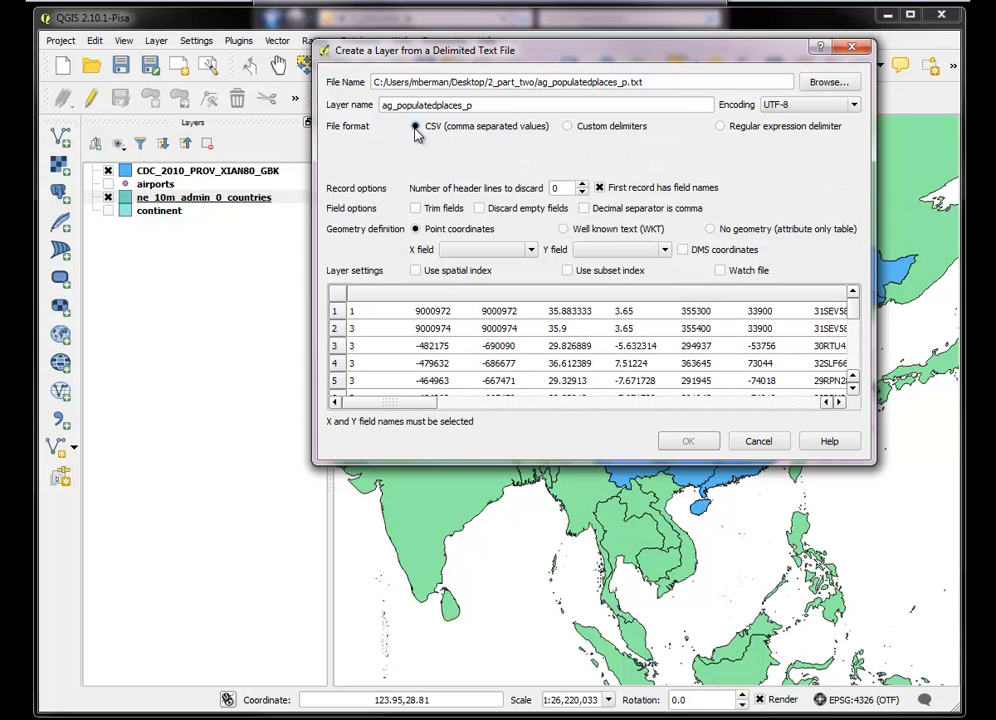
{"action": "left_click", "coordinate": [567, 129]}
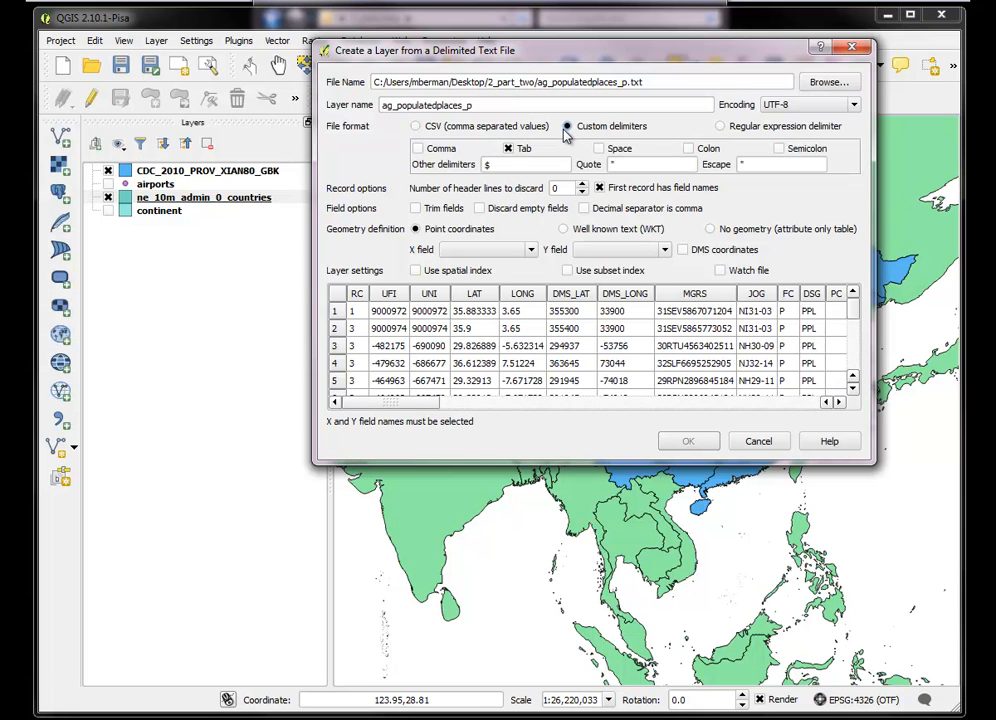
{"action": "left_click", "coordinate": [508, 149]}
{"action": "left_click", "coordinate": [508, 149]}
{"action": "left_click", "coordinate": [598, 148]}
{"action": "left_click_drag", "start_coordinate": [499, 166], "coordinate": [447, 170]}
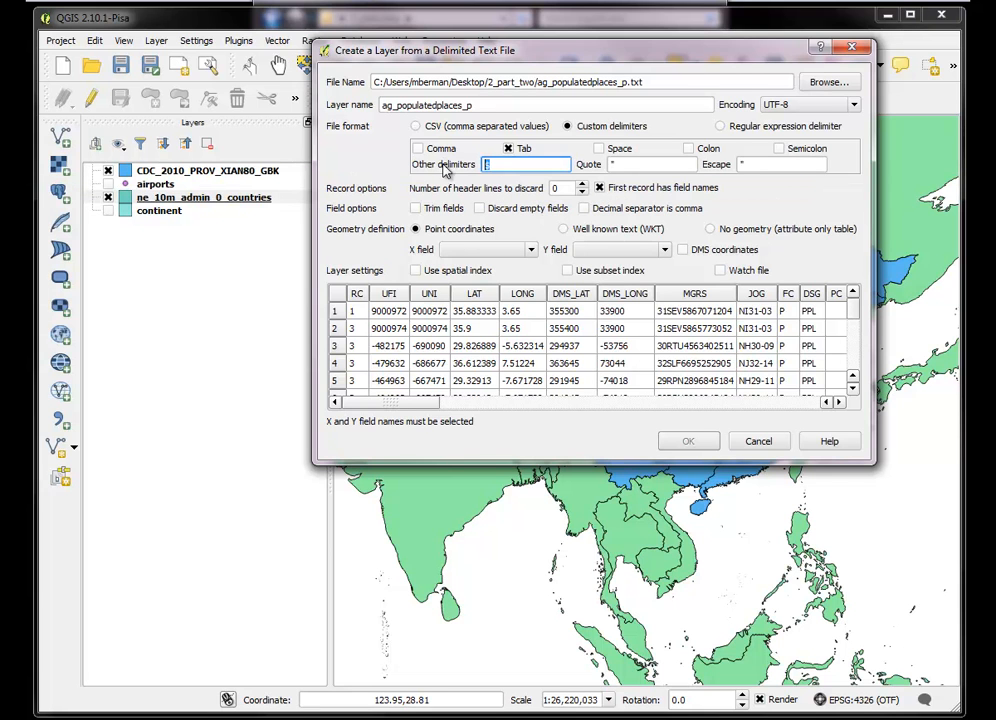
{"action": "key", "text": "BackSpace"}
Check the sample data columns and set the point coordinates to LONG as X field and LAT as Y field
{"action": "left_click", "coordinate": [433, 403]}
{"action": "left_click_drag", "start_coordinate": [433, 403], "coordinate": [870, 400]}
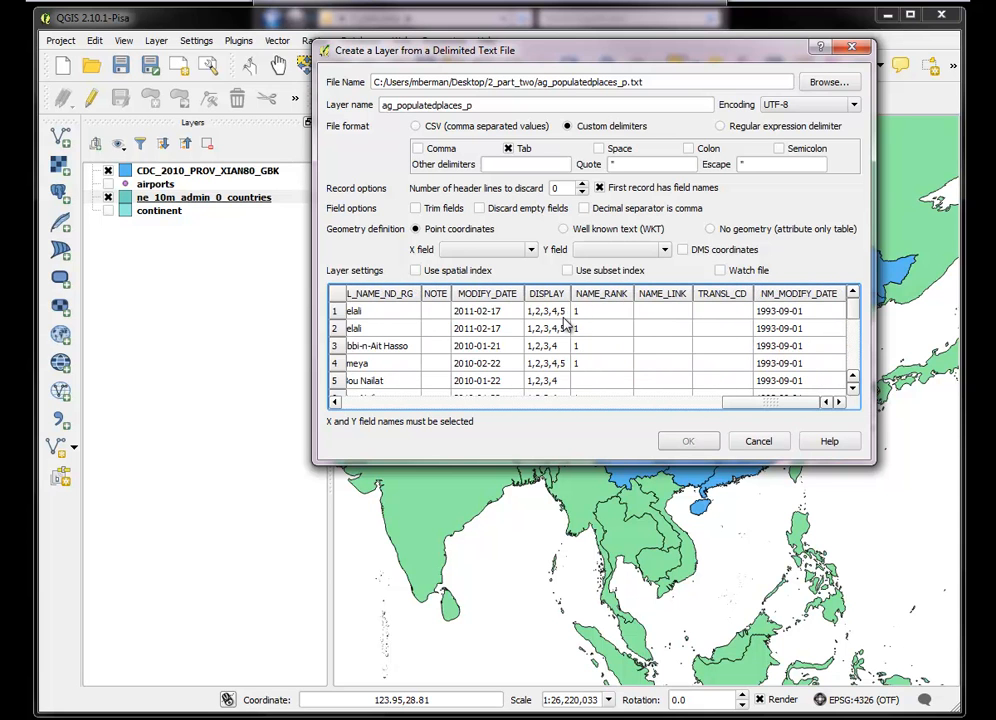
{"action": "left_click_drag", "start_coordinate": [776, 404], "coordinate": [400, 422]}
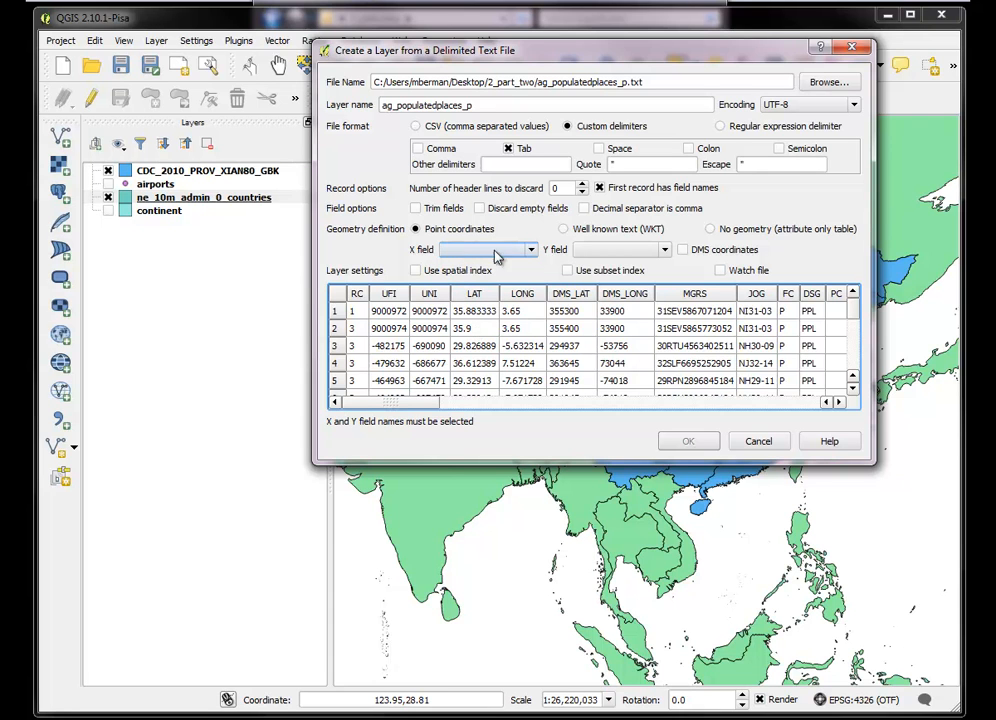
{"action": "left_click", "coordinate": [665, 250]}
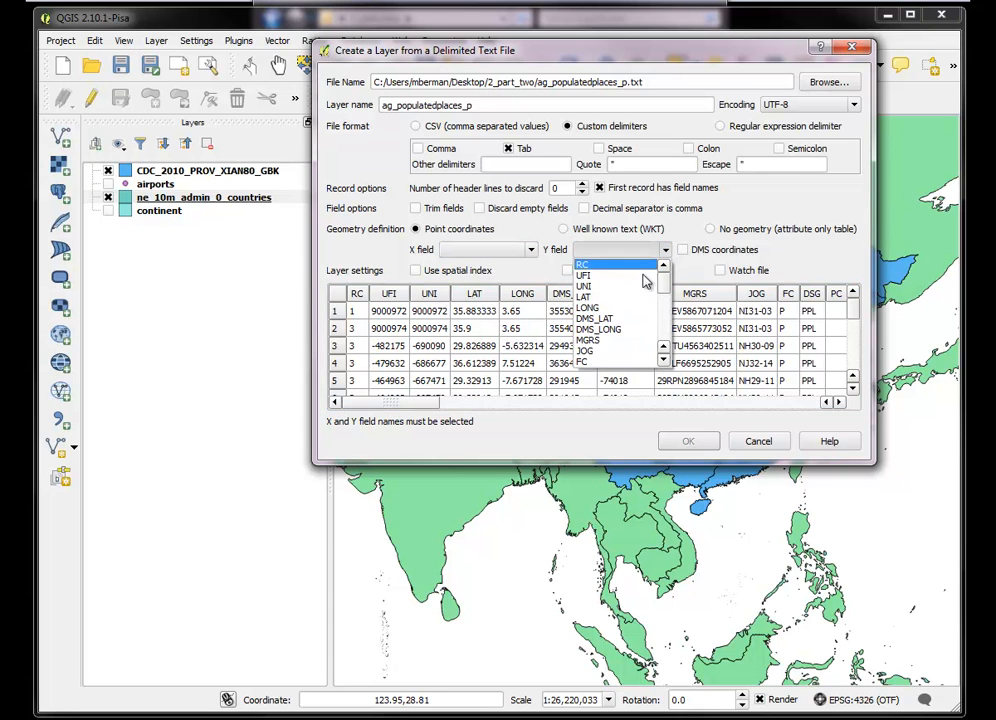
{"action": "left_click", "coordinate": [625, 295]}
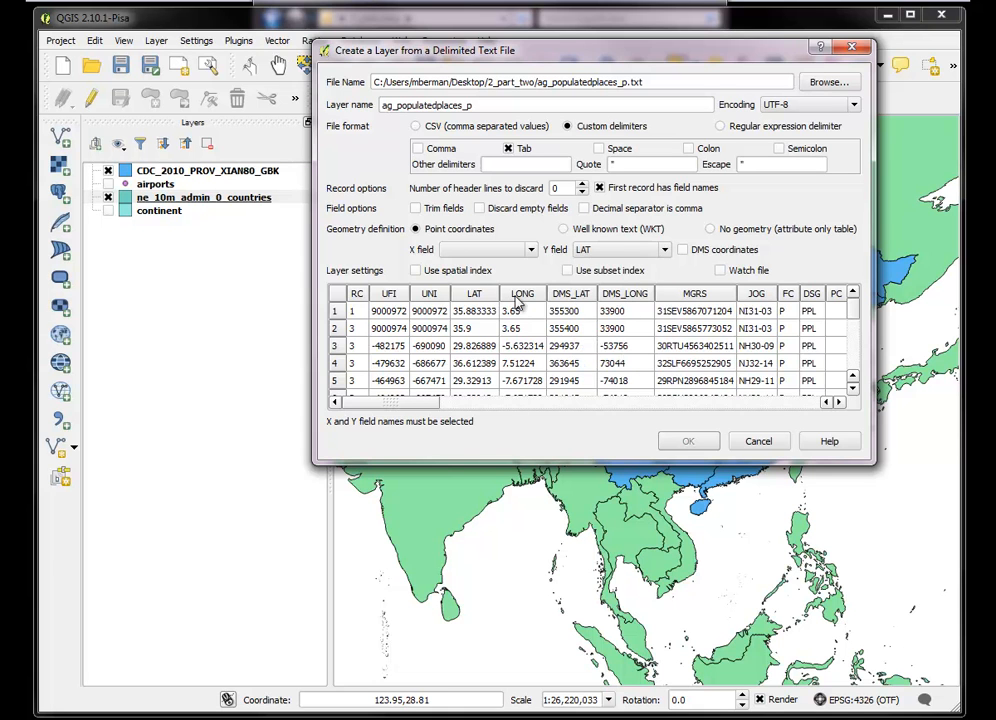
{"action": "left_click", "coordinate": [520, 294]}
{"action": "left_click", "coordinate": [531, 251]}
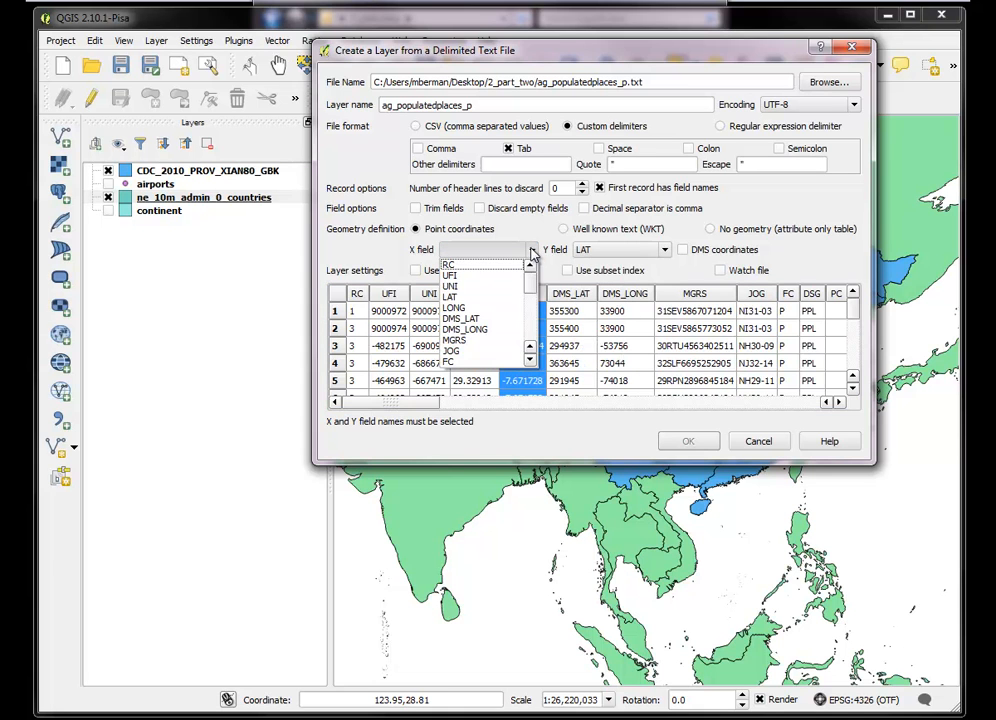
{"action": "left_click", "coordinate": [484, 310]}
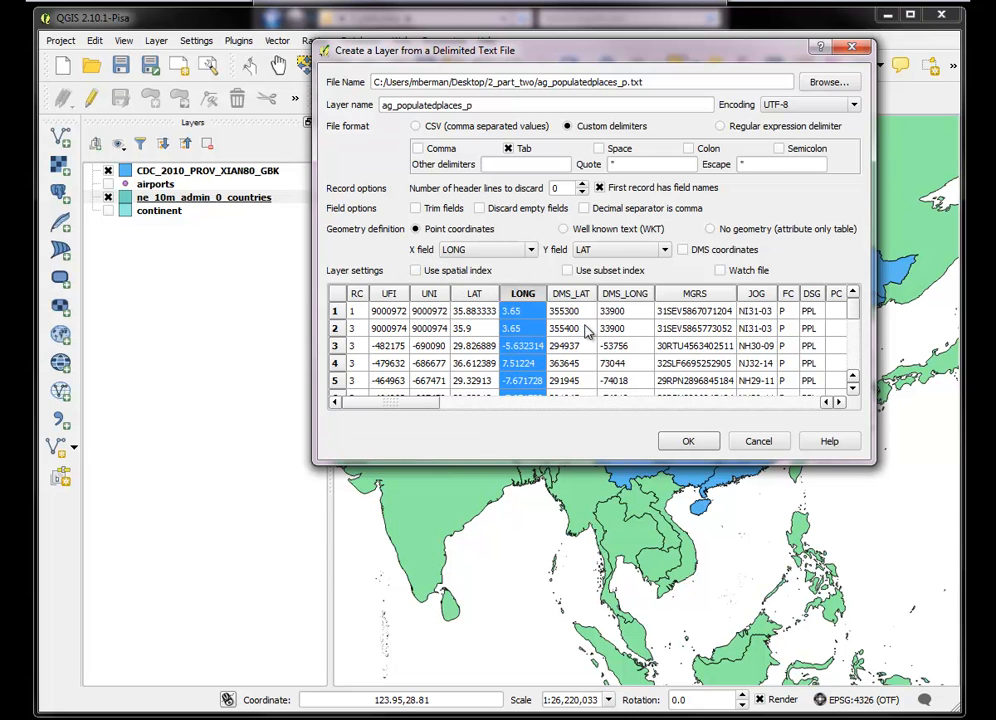
Create the ag_populatedplaces_p layer with WGS 84 (EPSG:4326) as its coordinate reference system
{"action": "left_click", "coordinate": [685, 442]}
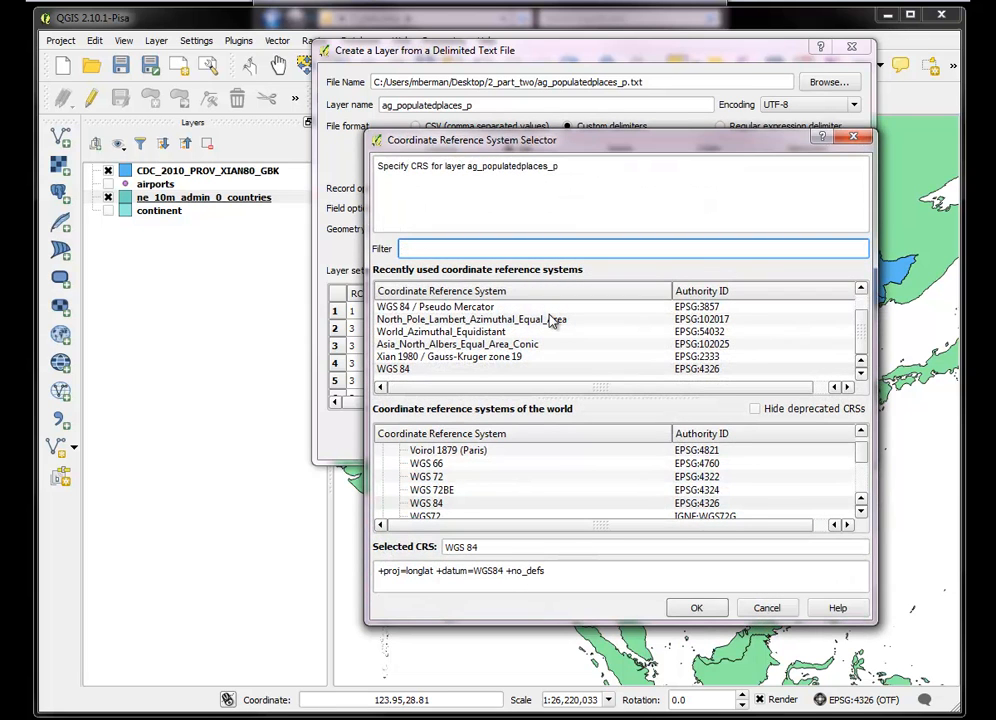
{"action": "left_click", "coordinate": [421, 370]}
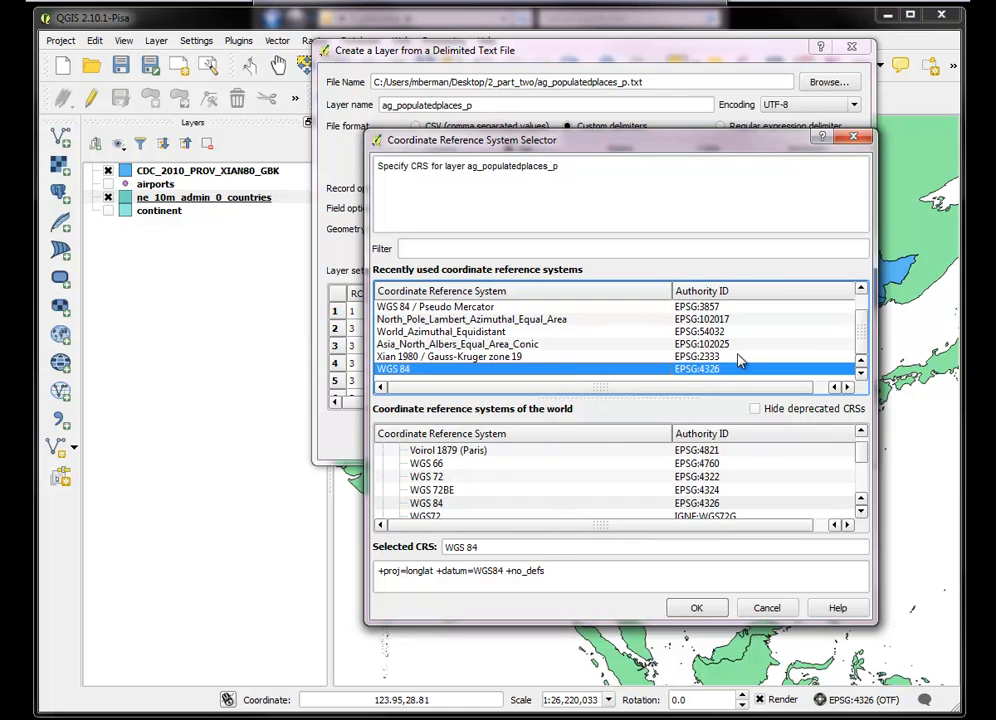
{"action": "left_click", "coordinate": [698, 608]}
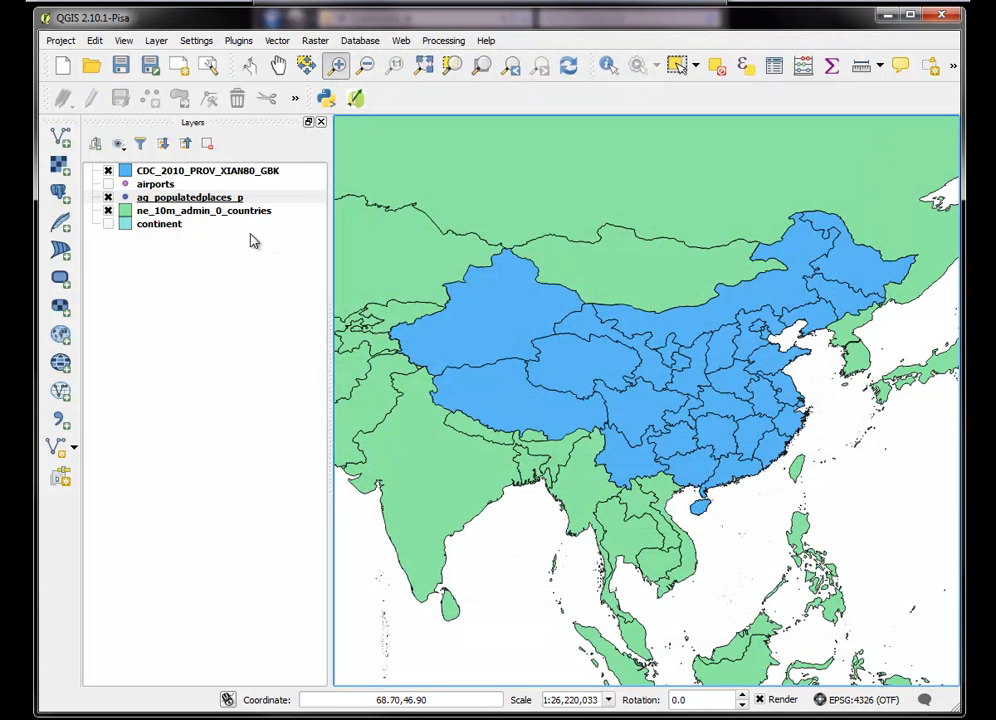
Zoom to the ag_populatedplaces_p layer and review its attribute table, closing the table when done
{"action": "right_click", "coordinate": [183, 199]}
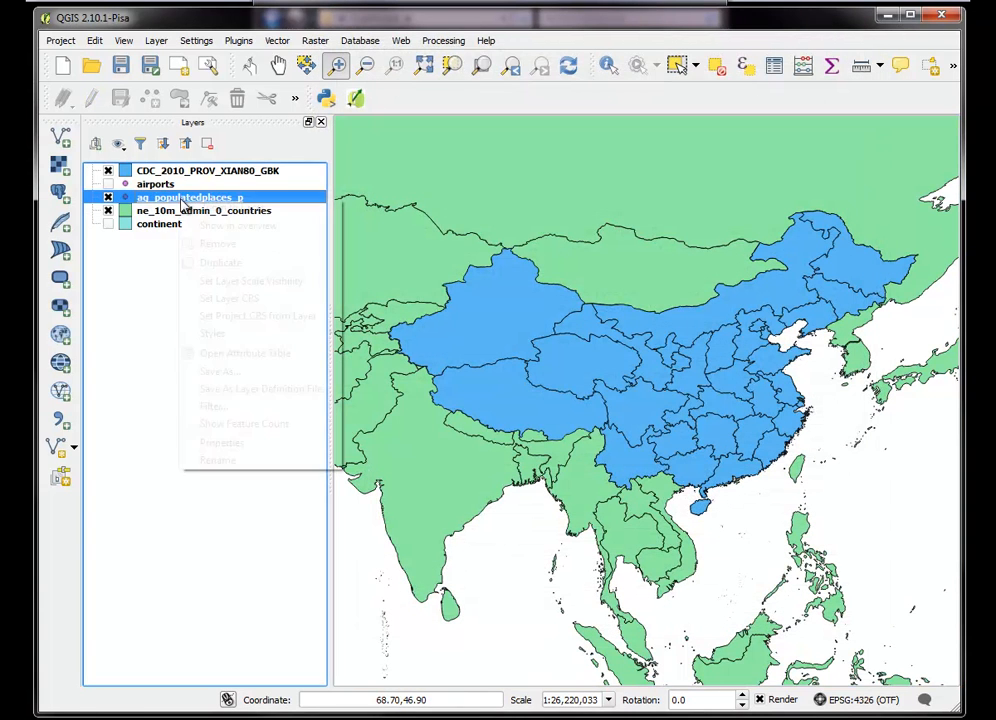
{"action": "left_click", "coordinate": [230, 208]}
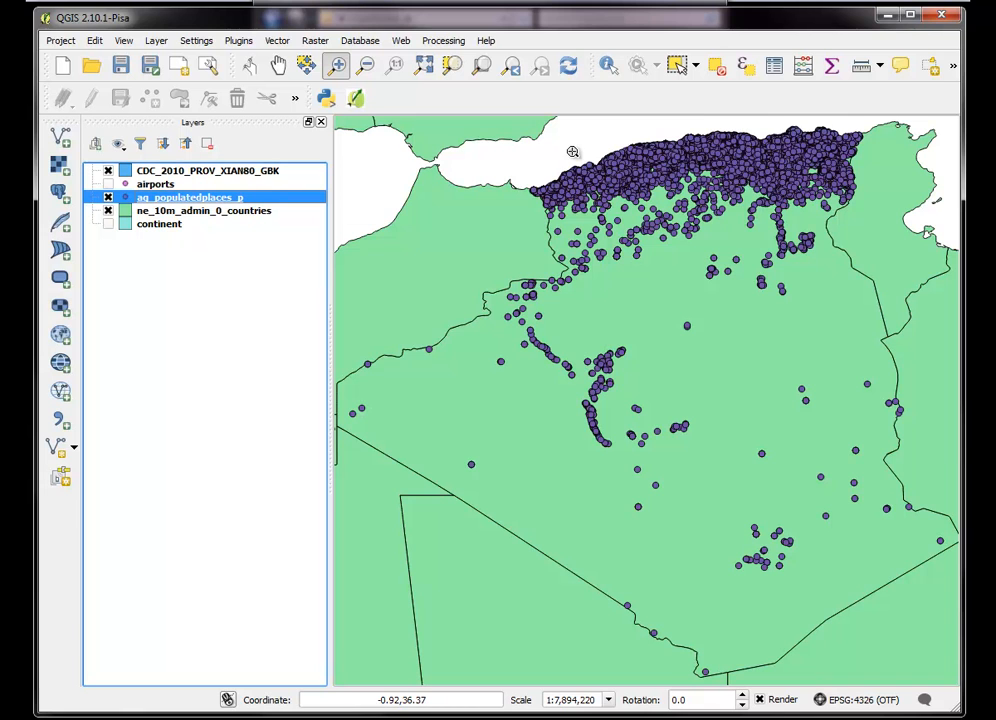
{"action": "right_click", "coordinate": [207, 197]}
{"action": "left_click", "coordinate": [264, 351]}
{"action": "left_click_drag", "start_coordinate": [549, 498], "coordinate": [688, 229]}
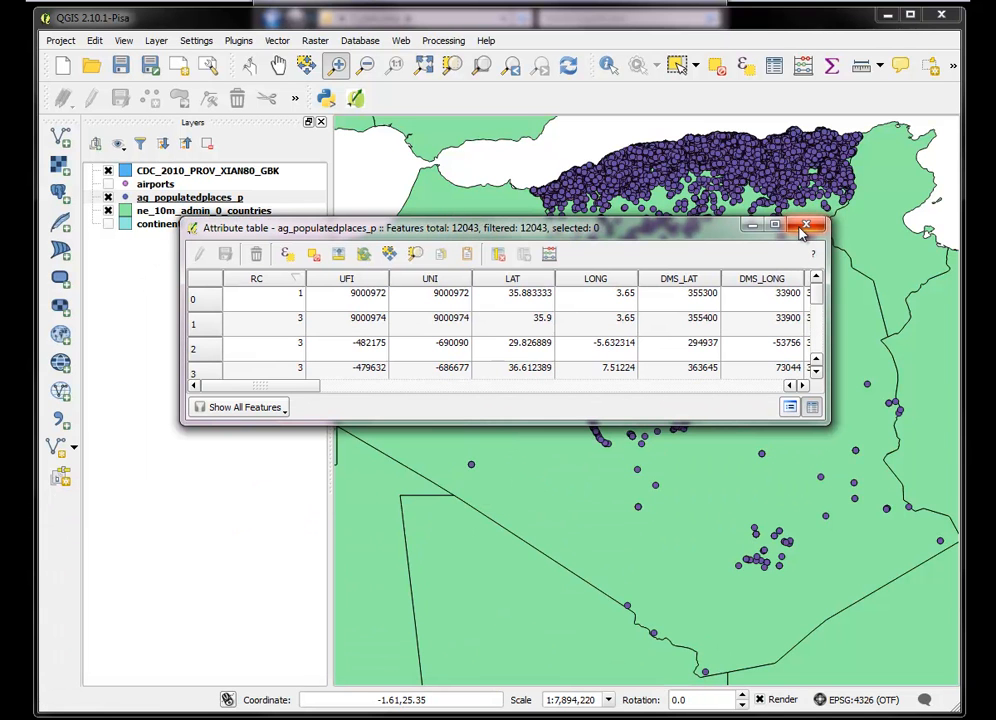
{"action": "left_click", "coordinate": [806, 228]}
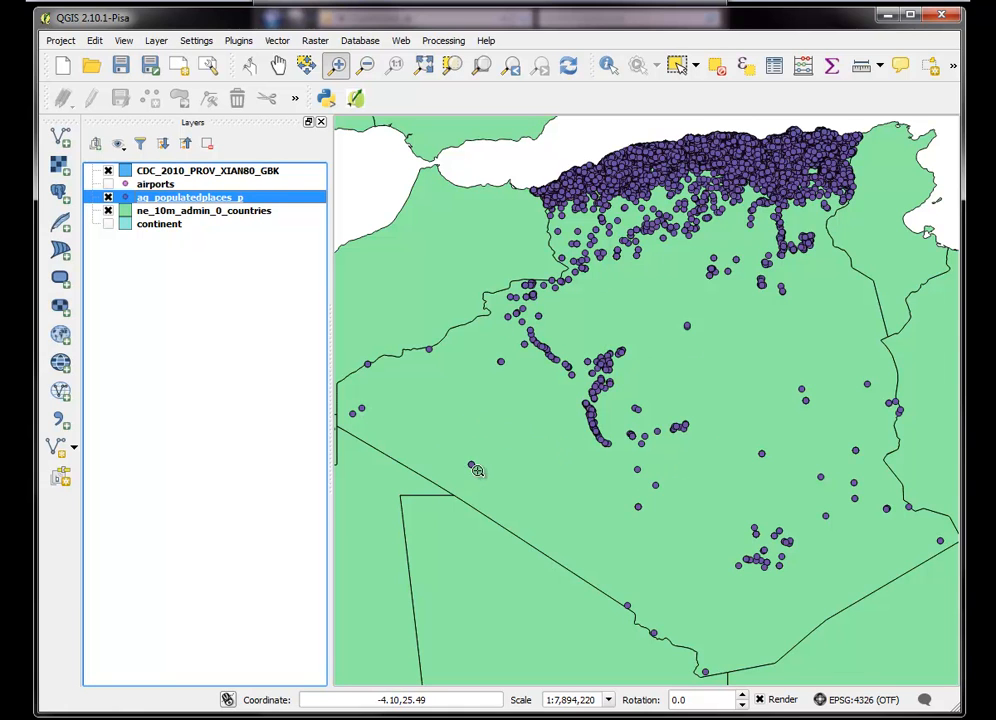
Start exporting the ag_populatedplaces_p layer as an ESRI Shapefile named ag_poppl on the Desktop
{"action": "right_click", "coordinate": [196, 199]}
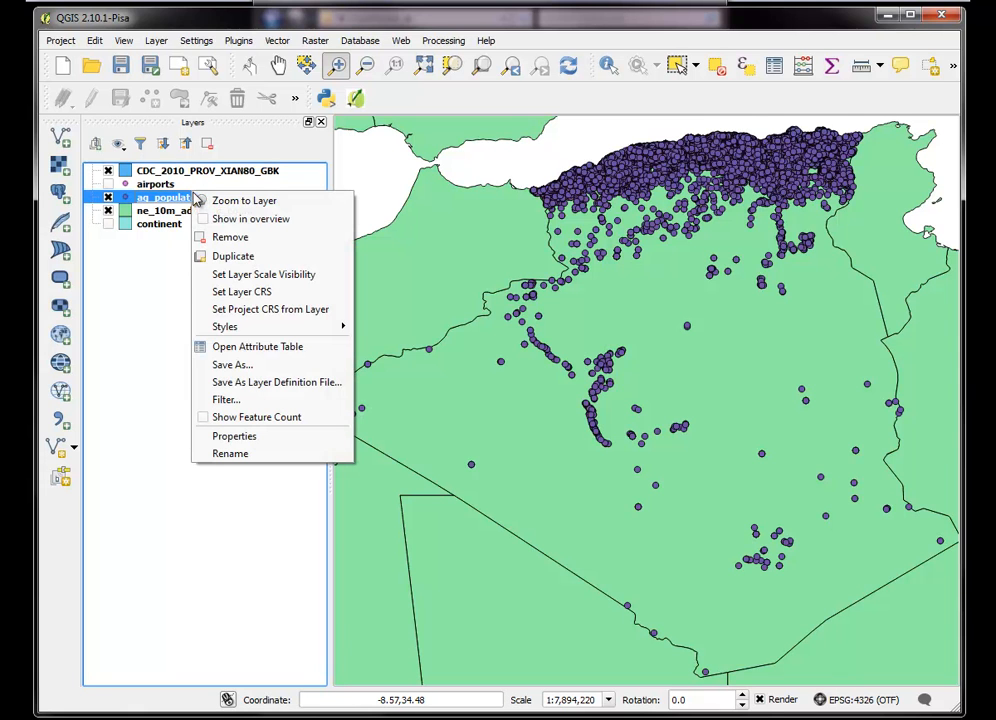
{"action": "left_click", "coordinate": [240, 367]}
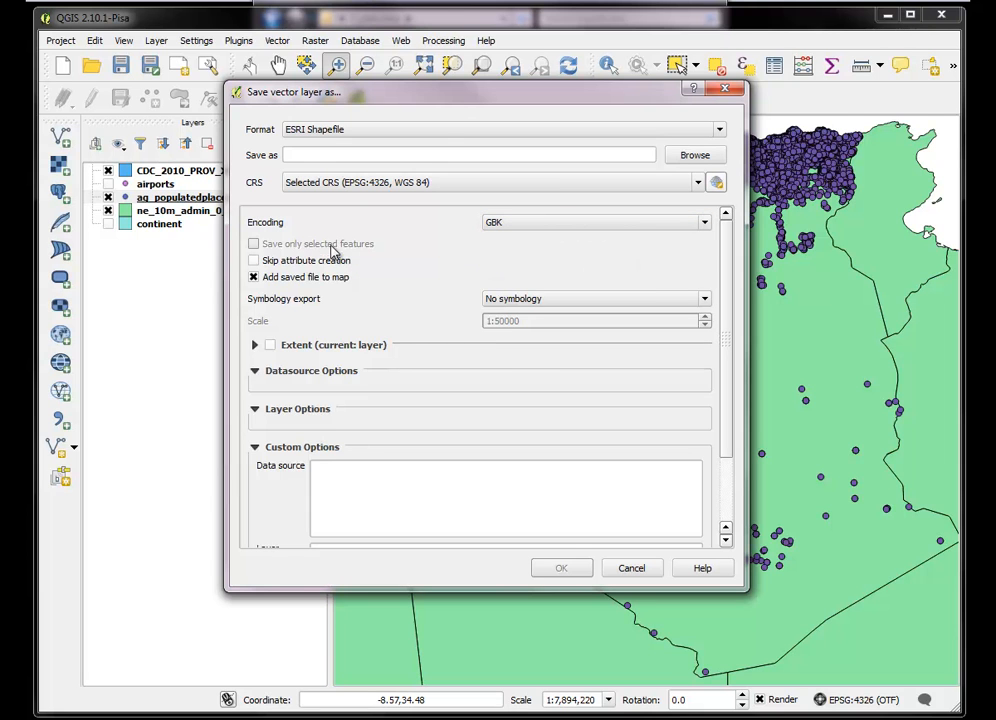
{"action": "left_click_drag", "start_coordinate": [503, 100], "coordinate": [520, 124]}
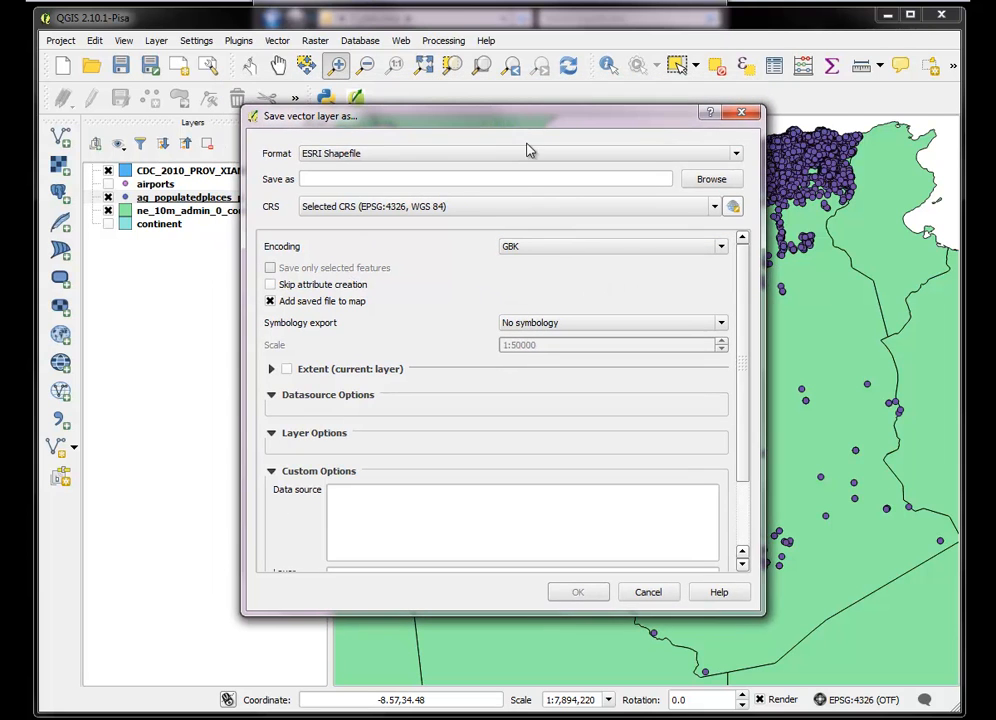
{"action": "left_click", "coordinate": [714, 180]}
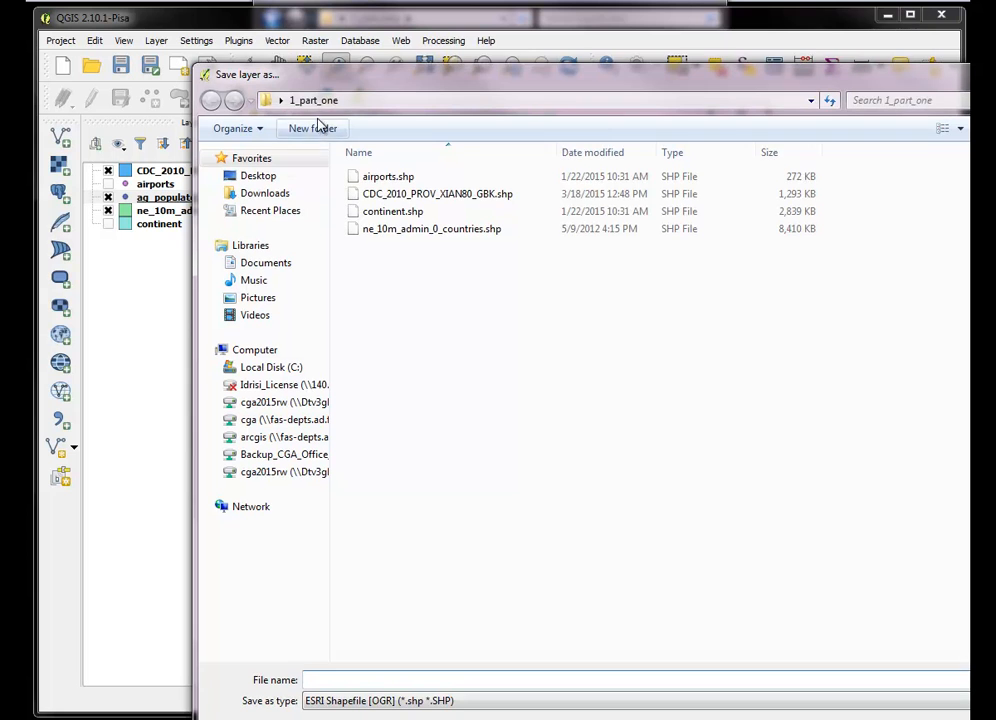
{"action": "left_click", "coordinate": [262, 181]}
{"action": "left_click", "coordinate": [325, 680]}
{"action": "type", "text": "ag_poppl"}
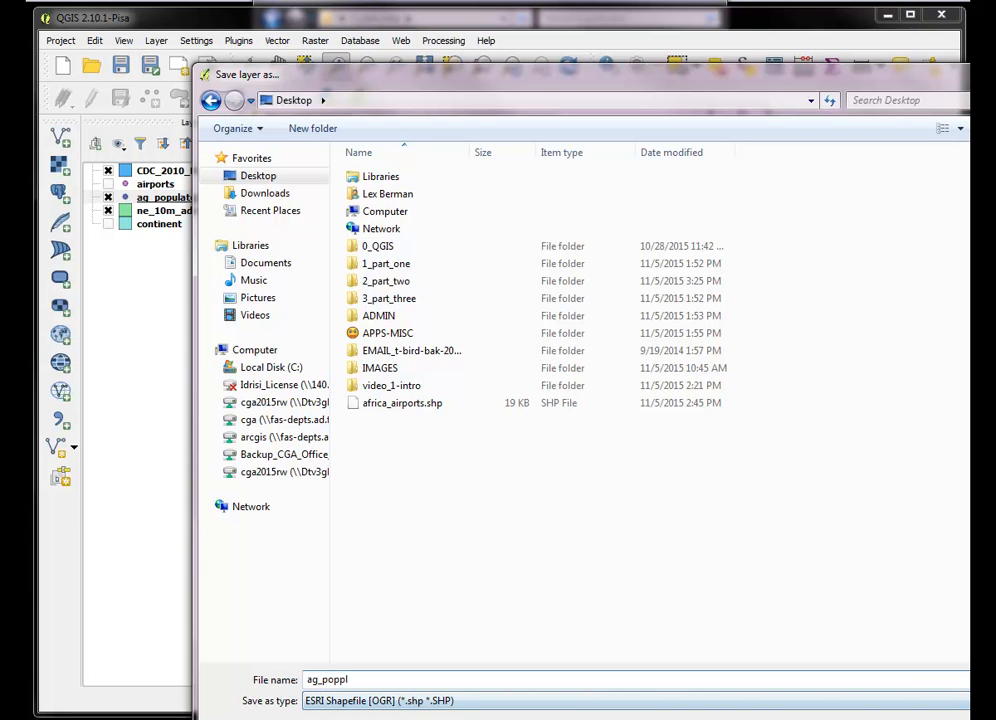
{"action": "key", "text": "Return"}
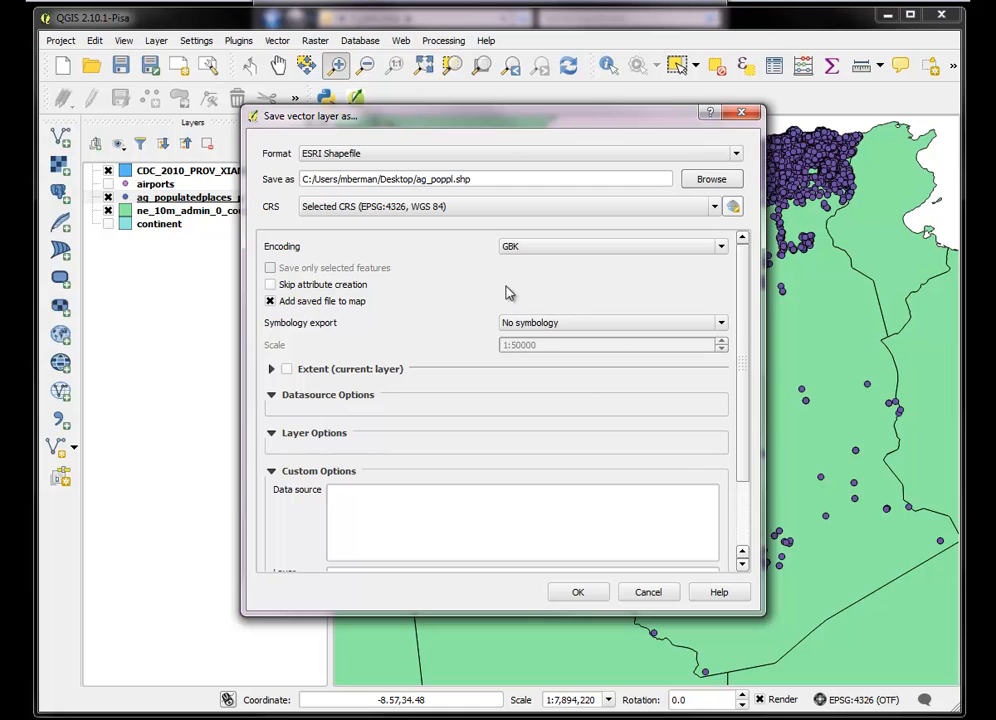
Set the export encoding to UTF-8 and save the shapefile with the WGS 84 (EPSG:4326) coordinate reference system
{"action": "left_click", "coordinate": [722, 248]}
{"action": "left_click_drag", "start_coordinate": [717, 290], "coordinate": [717, 322]}
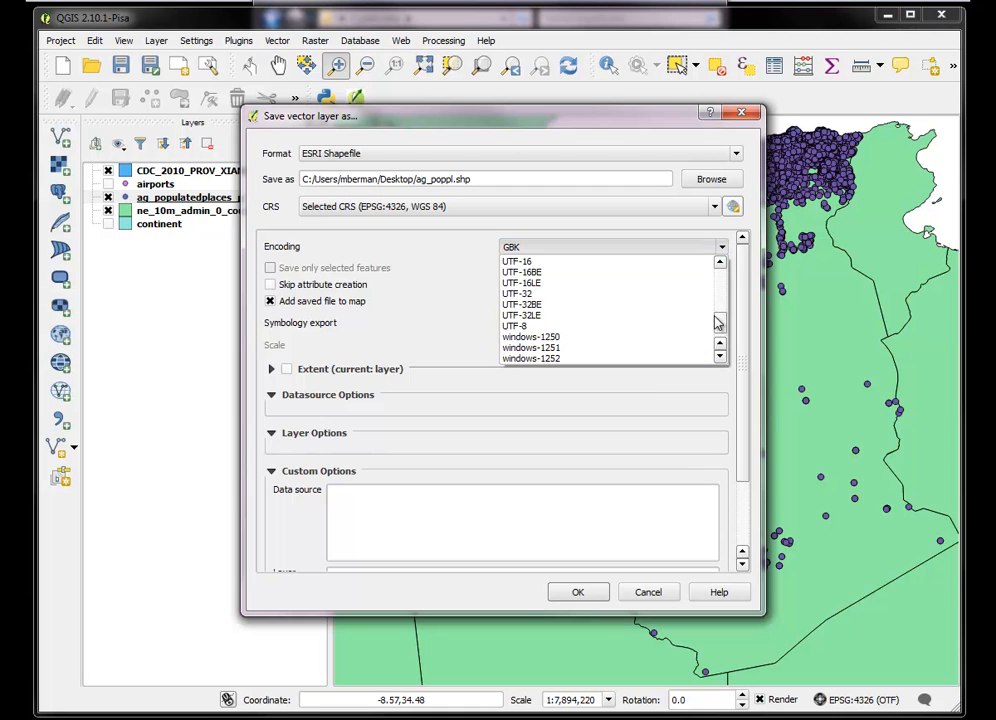
{"action": "left_click", "coordinate": [545, 326]}
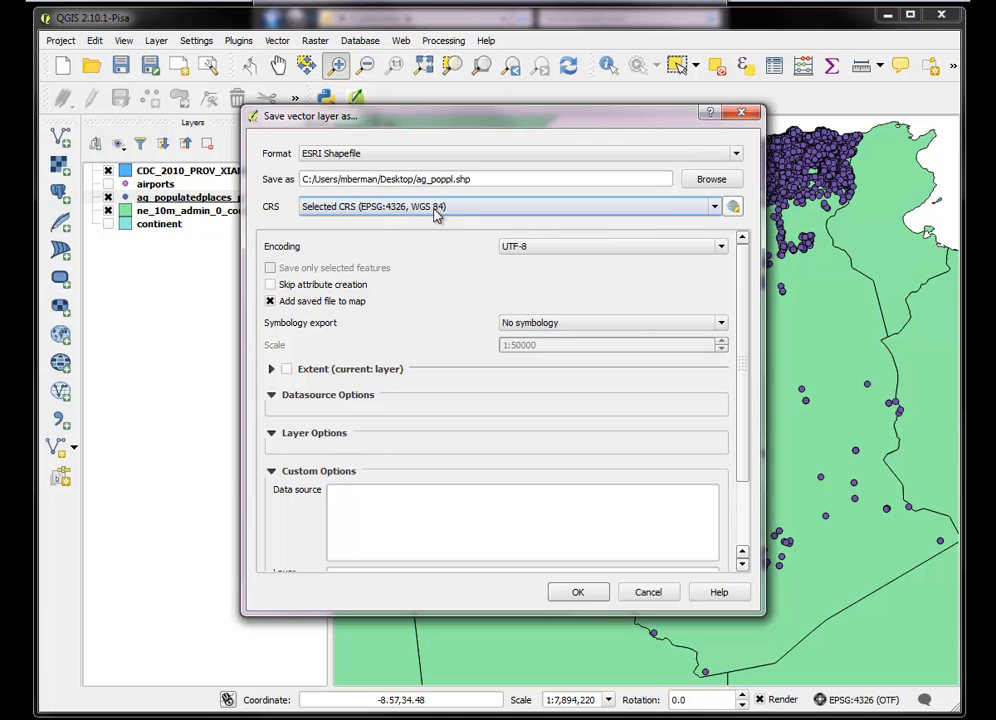
{"action": "left_click", "coordinate": [566, 593]}
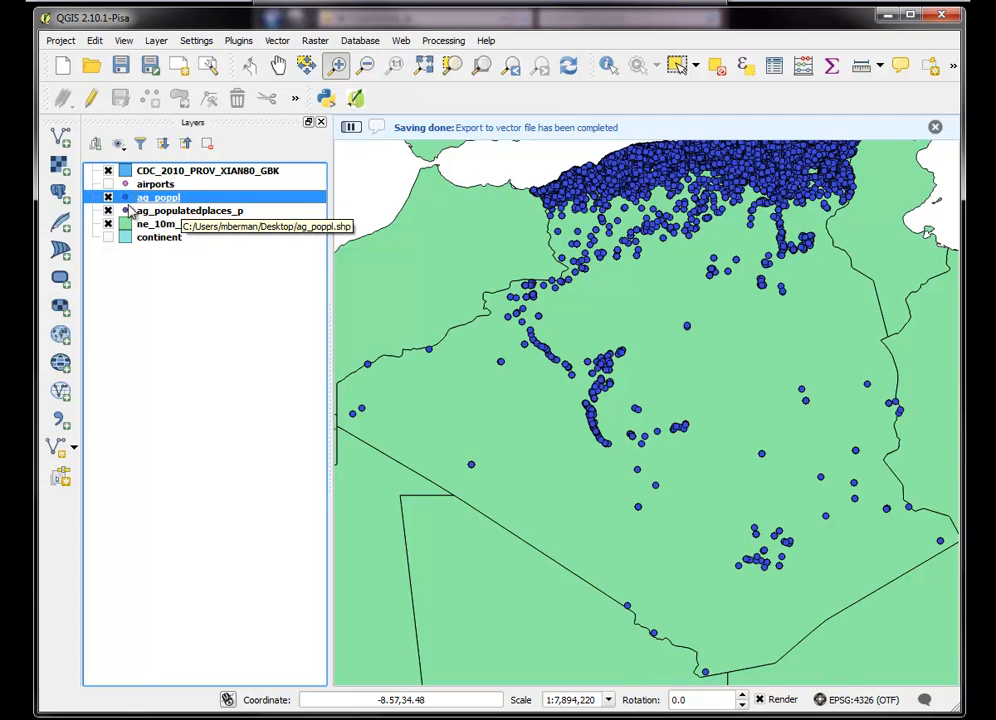
Remove the original ag_populatedplaces_p text layer from the project
{"action": "left_click", "coordinate": [160, 212]}
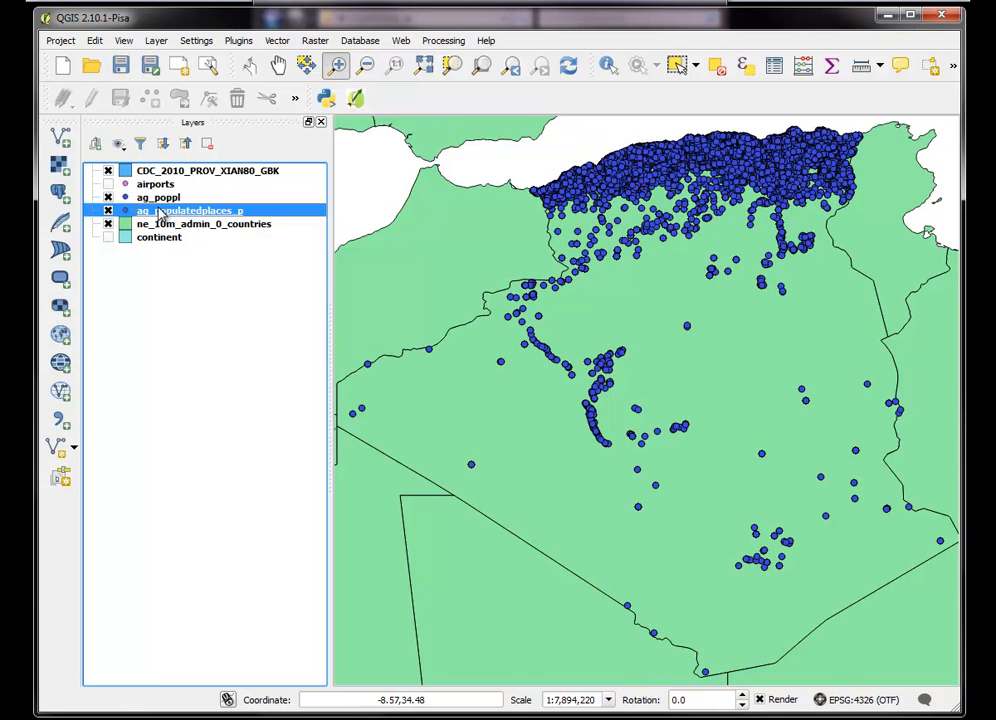
{"action": "right_click", "coordinate": [160, 212]}
{"action": "left_click", "coordinate": [187, 251]}
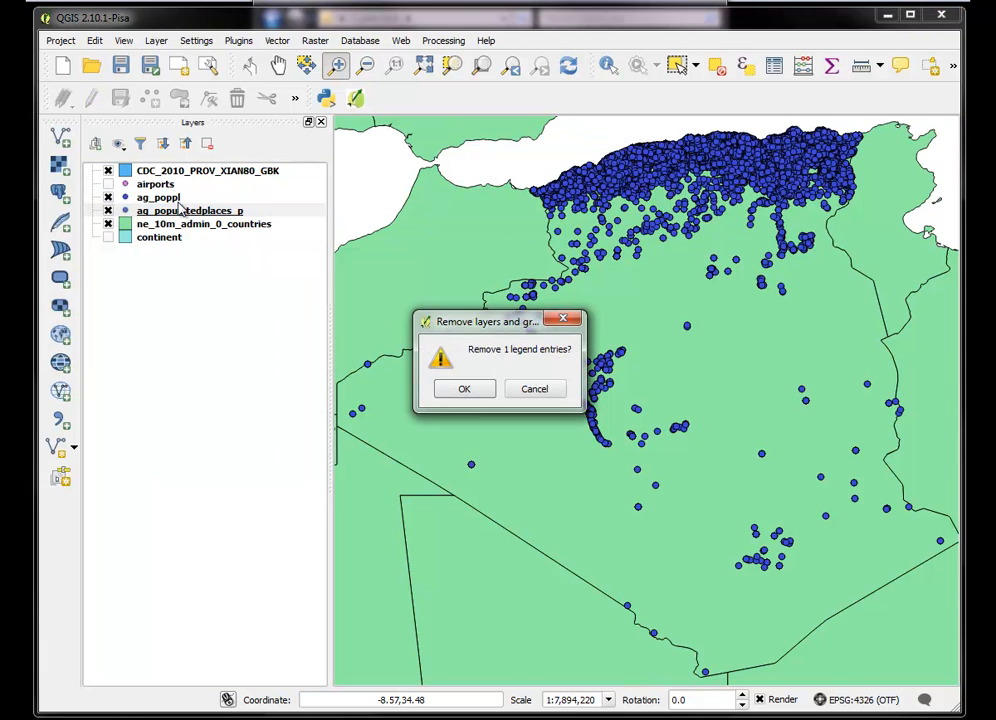
{"action": "left_click", "coordinate": [462, 389]}
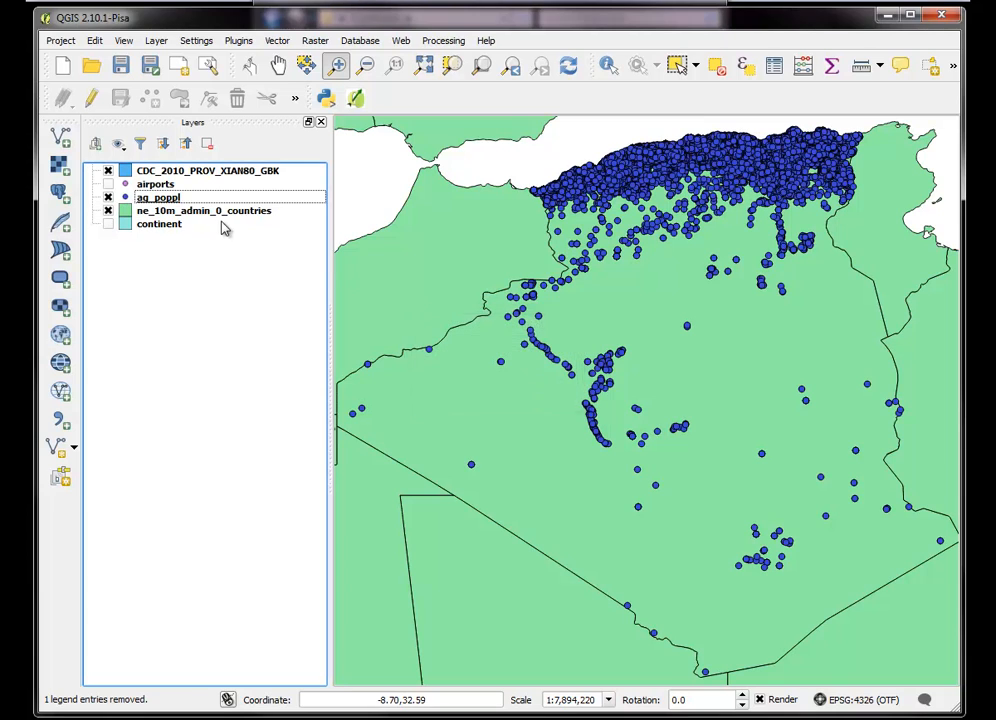
Examine the attribute table of the ag_poppl layer and close it
{"action": "left_click", "coordinate": [162, 200]}
{"action": "right_click", "coordinate": [161, 199]}
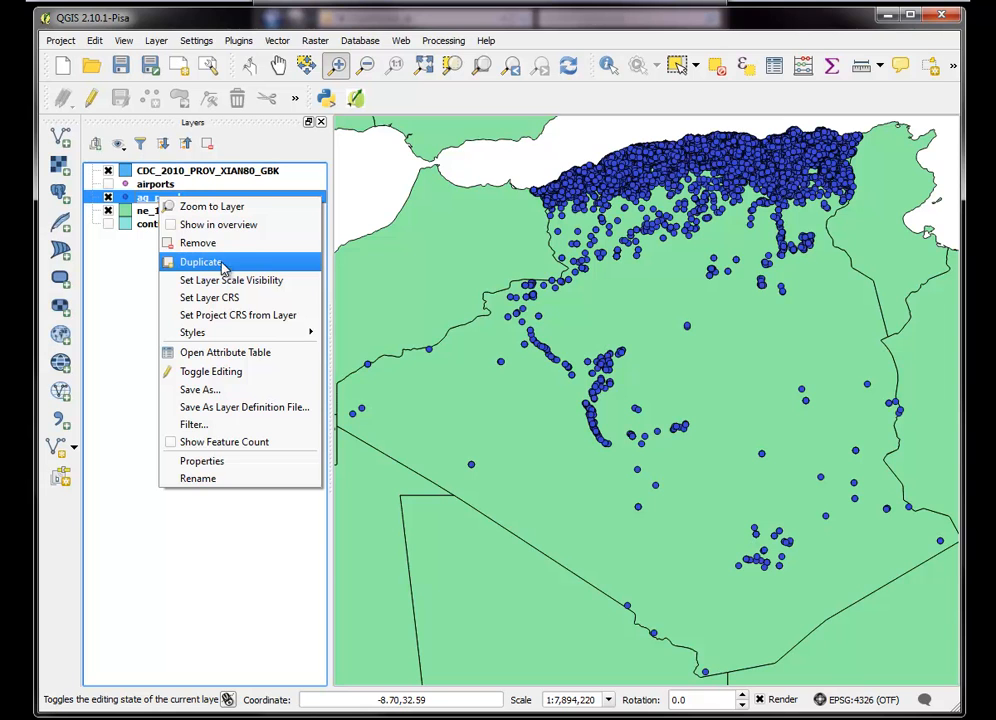
{"action": "left_click", "coordinate": [187, 352]}
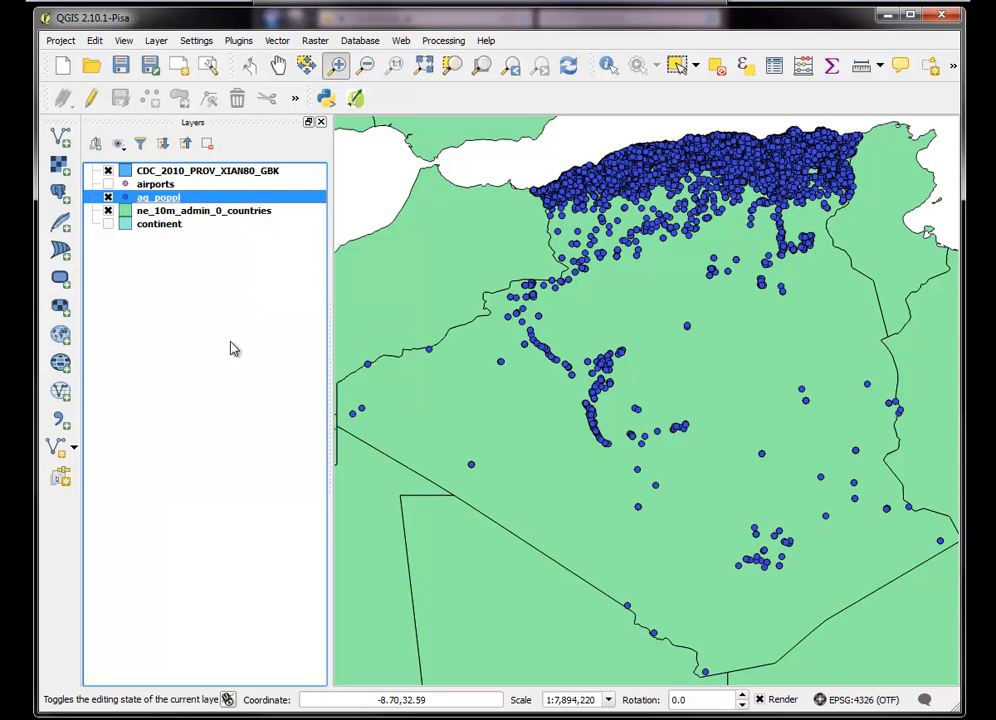
{"action": "mouse_move", "coordinate": [819, 293]}
{"action": "left_mouse_down"}
{"action": "mouse_move", "coordinate": [828, 333]}
{"action": "mouse_move", "coordinate": [814, 330]}
{"action": "mouse_move", "coordinate": [818, 276]}
{"action": "left_mouse_up"}
{"action": "left_click", "coordinate": [806, 224]}
Generate a GeoTIFF heatmap from the ag_poppl points with a 70000 meter radius, saved on the Desktop as ag_heat
{"action": "left_click", "coordinate": [312, 44]}
{"action": "mouse_move", "coordinate": [356, 91]}
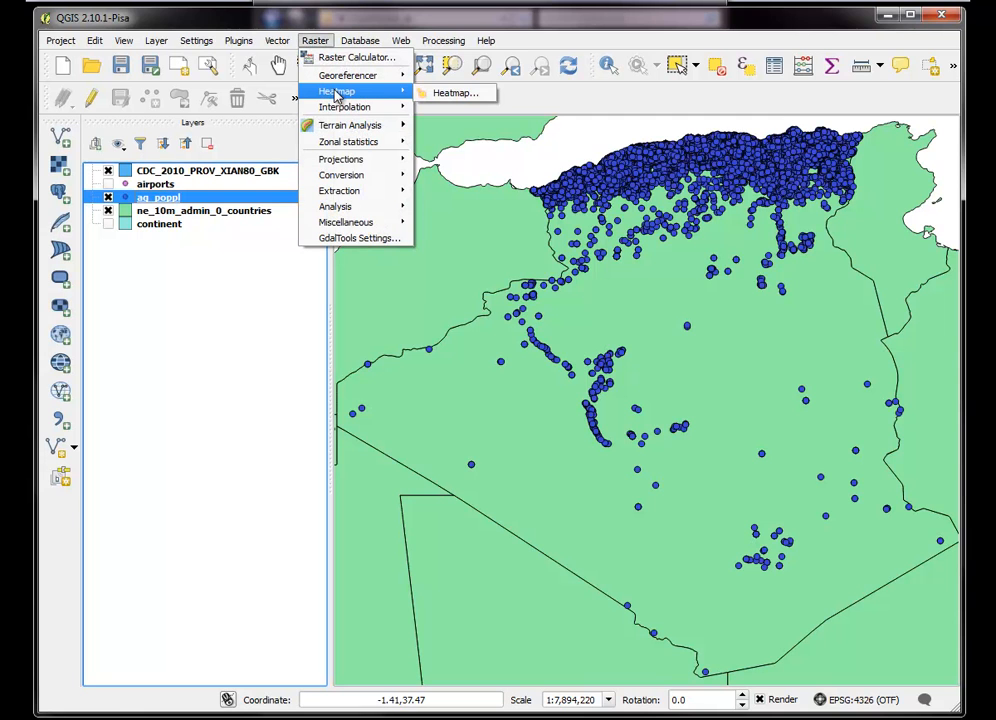
{"action": "left_click", "coordinate": [440, 92]}
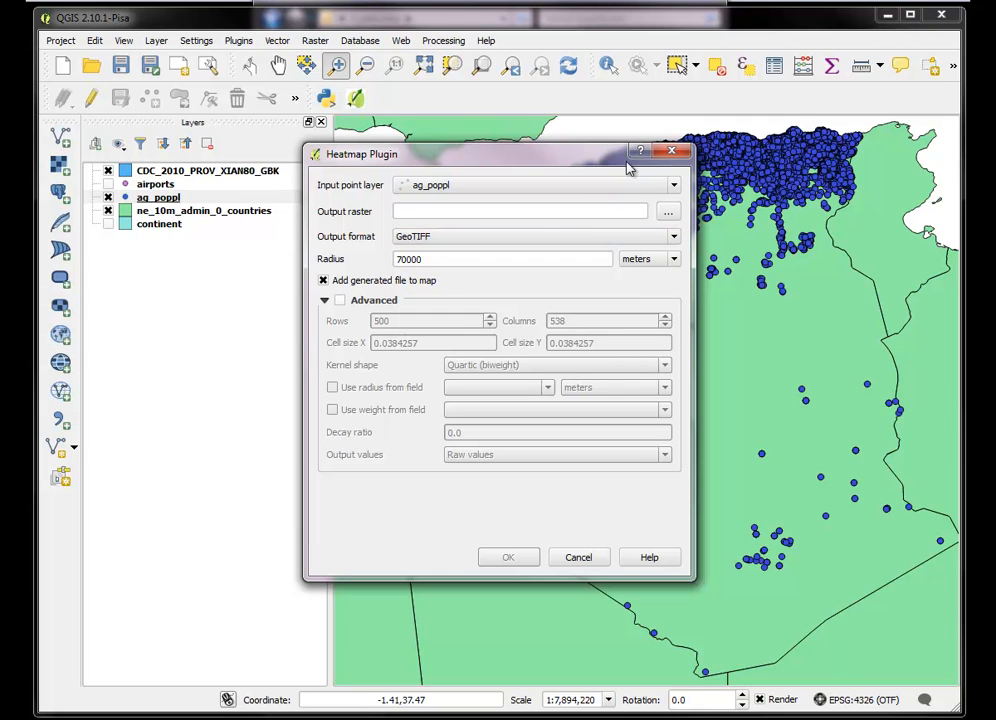
{"action": "left_click", "coordinate": [668, 211]}
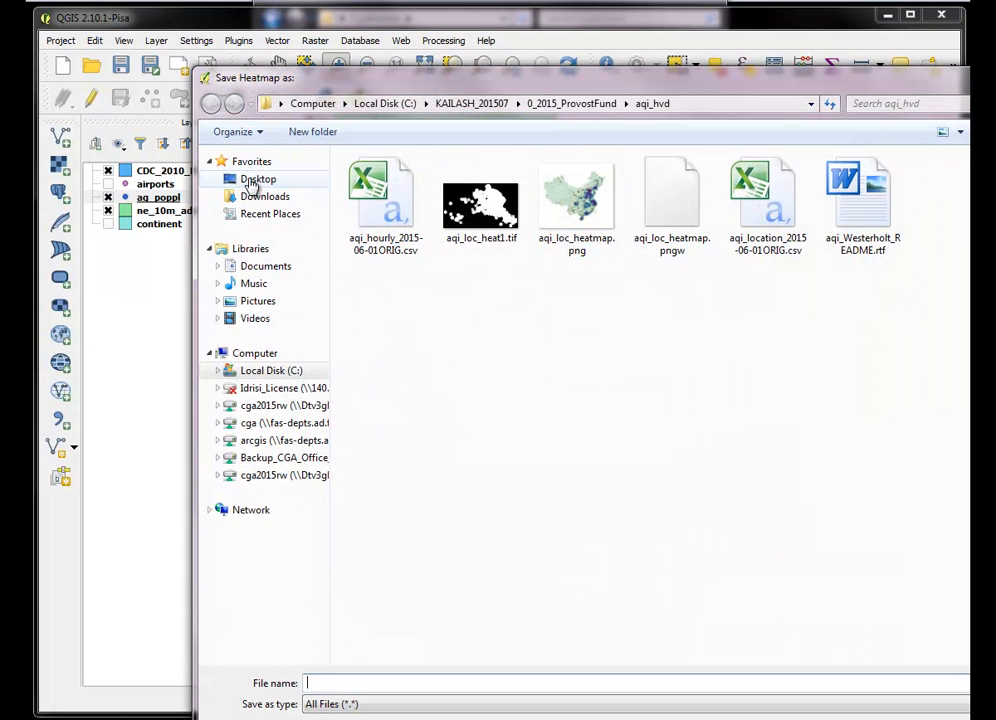
{"action": "left_click", "coordinate": [245, 180]}
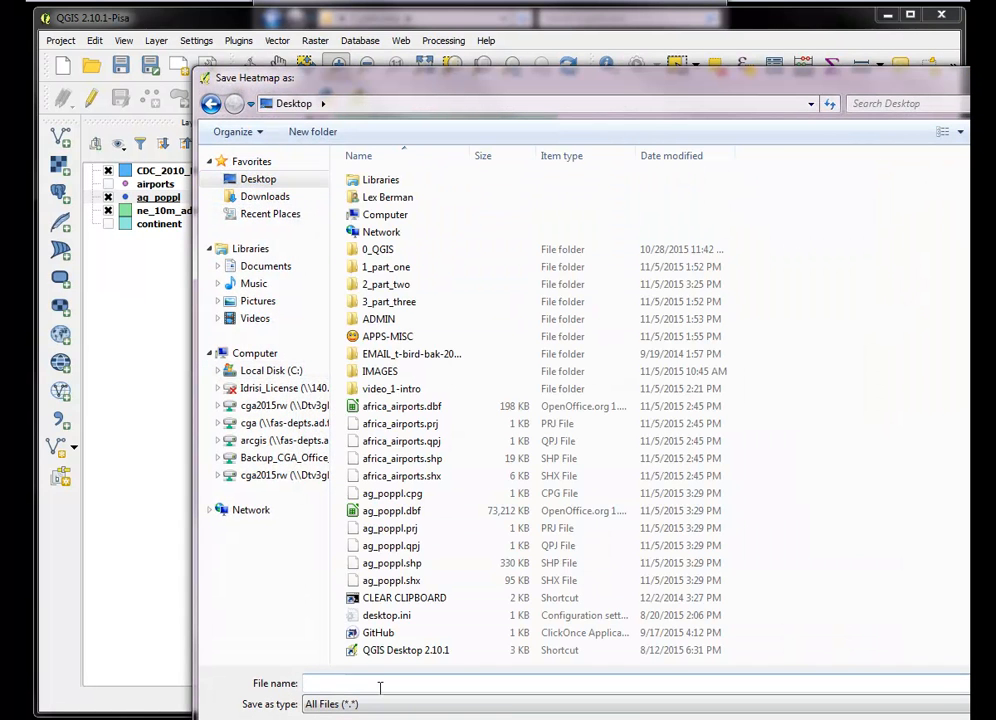
{"action": "type", "text": "ag_heat"}
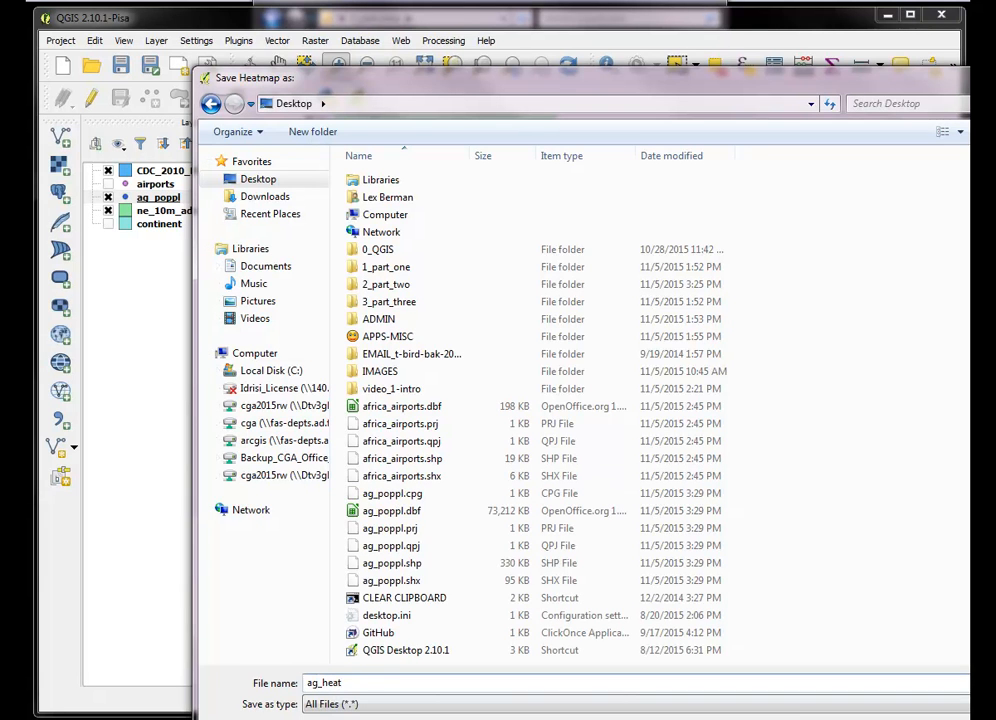
{"action": "key", "text": "Return"}
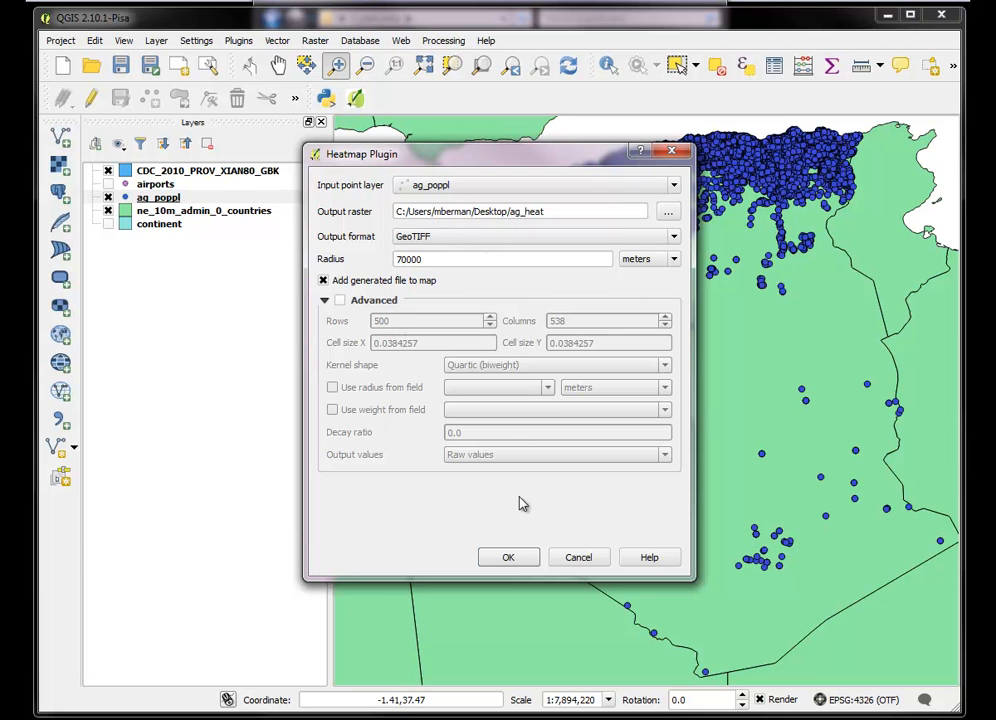
{"action": "left_click", "coordinate": [517, 559]}
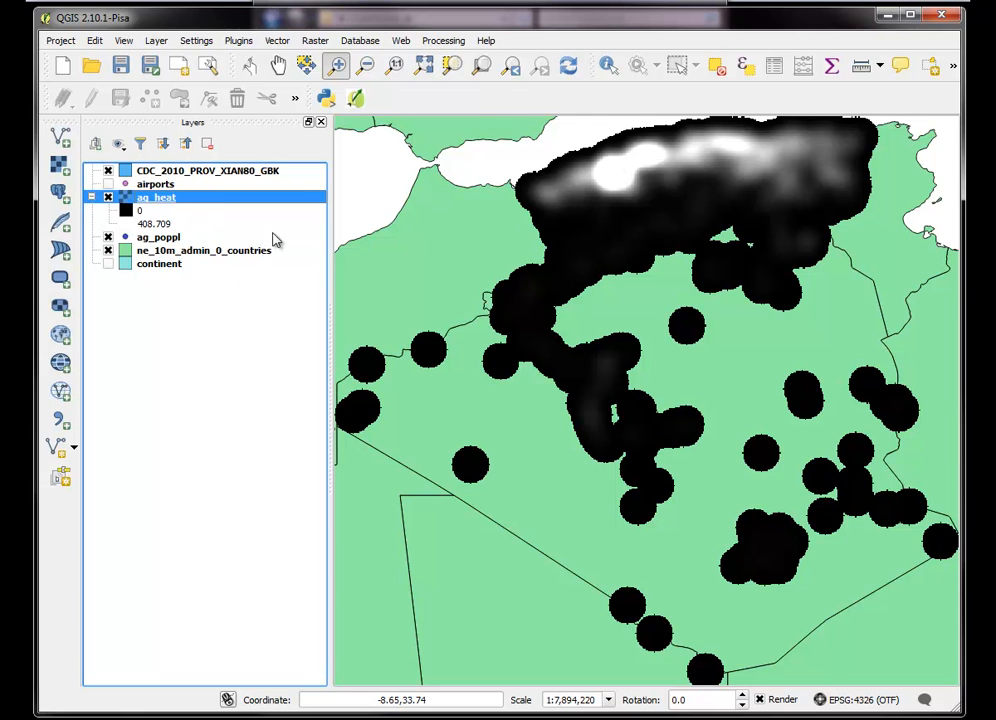
Open the style properties of the ag_heat raster and set its render type to Singleband pseudocolor
{"action": "right_click", "coordinate": [151, 199]}
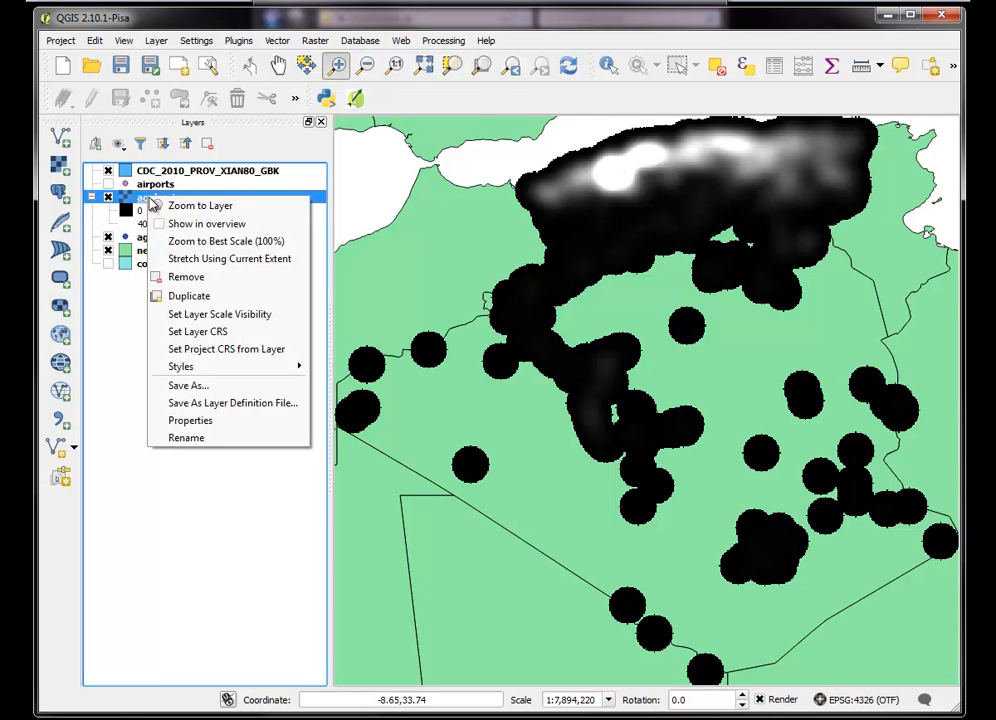
{"action": "left_click", "coordinate": [194, 421]}
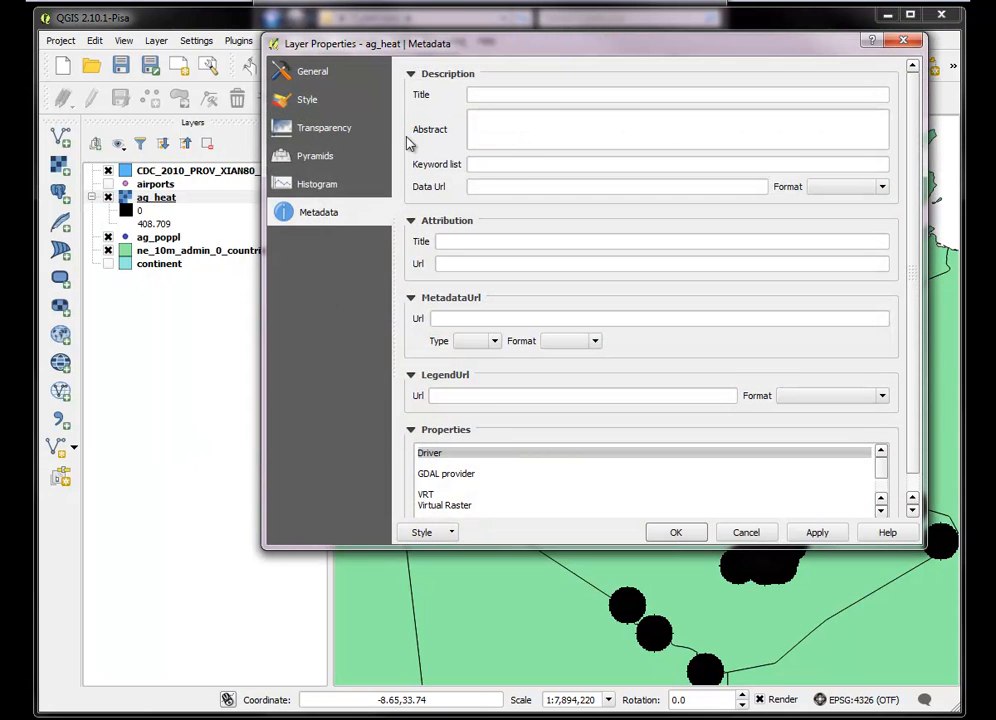
{"action": "left_click", "coordinate": [309, 100]}
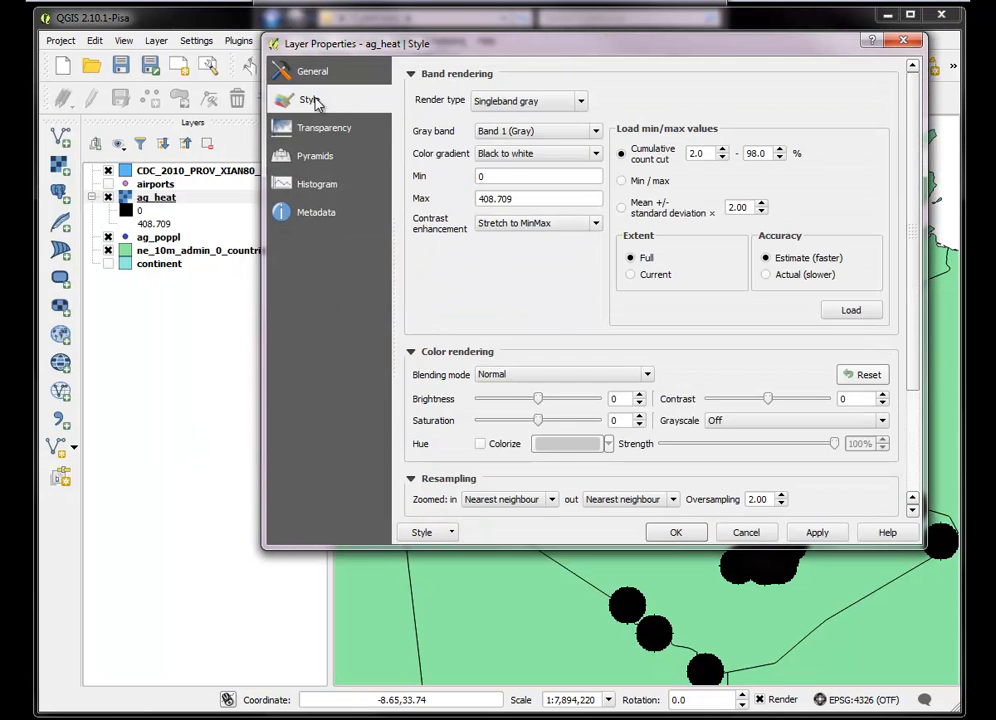
{"action": "left_click", "coordinate": [582, 102]}
{"action": "left_click", "coordinate": [560, 153]}
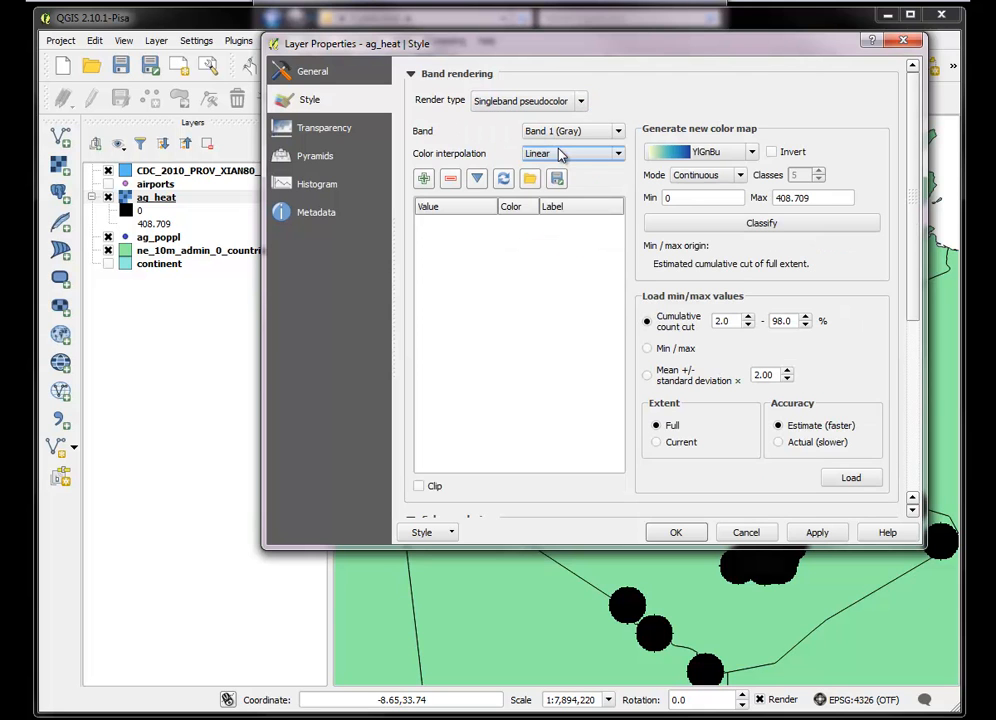
Set the new color map's classification mode to Equal interval with 8 classes
{"action": "left_click", "coordinate": [718, 175]}
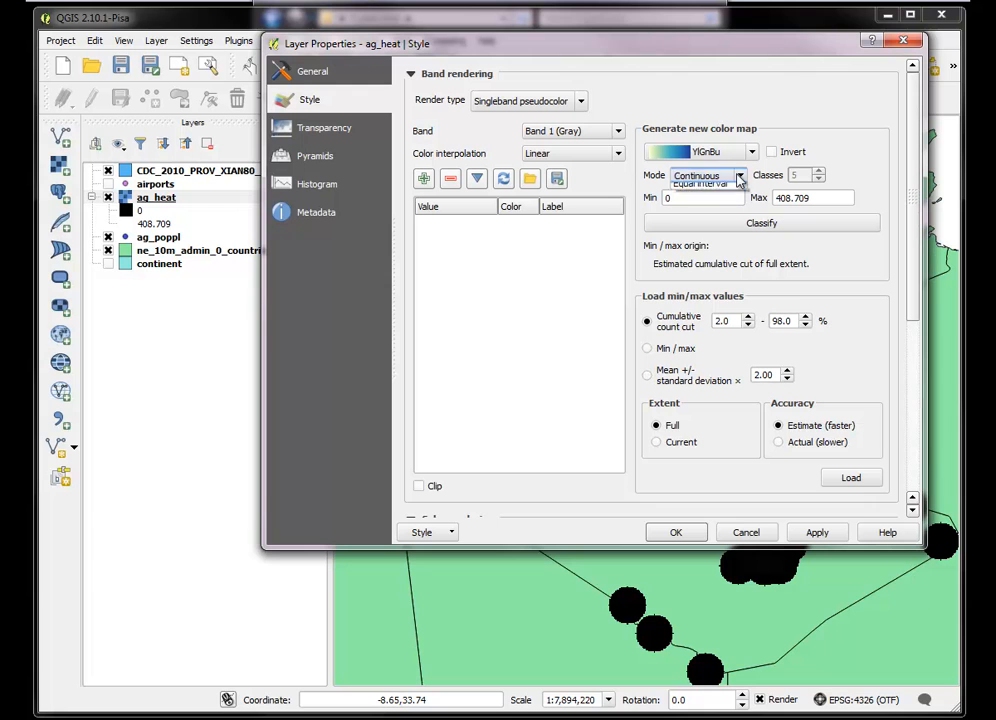
{"action": "left_click", "coordinate": [705, 200]}
{"action": "left_click", "coordinate": [818, 171]}
{"action": "left_click", "coordinate": [818, 171]}
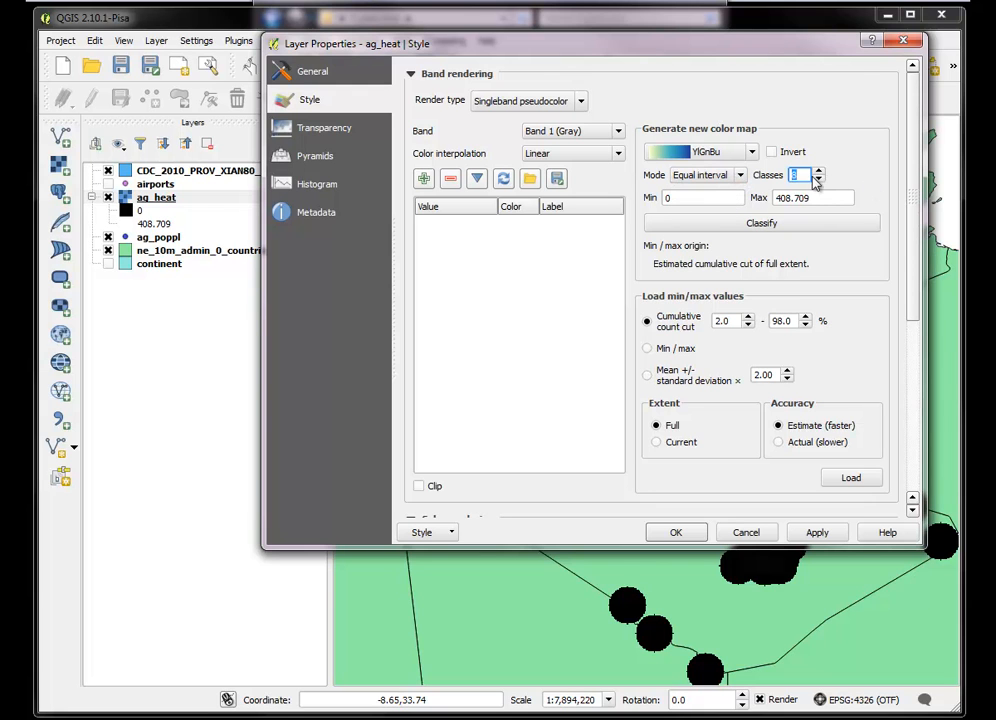
Choose the inverted Spectral color ramp, classify the heatmap values and apply the style to ag_heat
{"action": "left_click", "coordinate": [754, 152]}
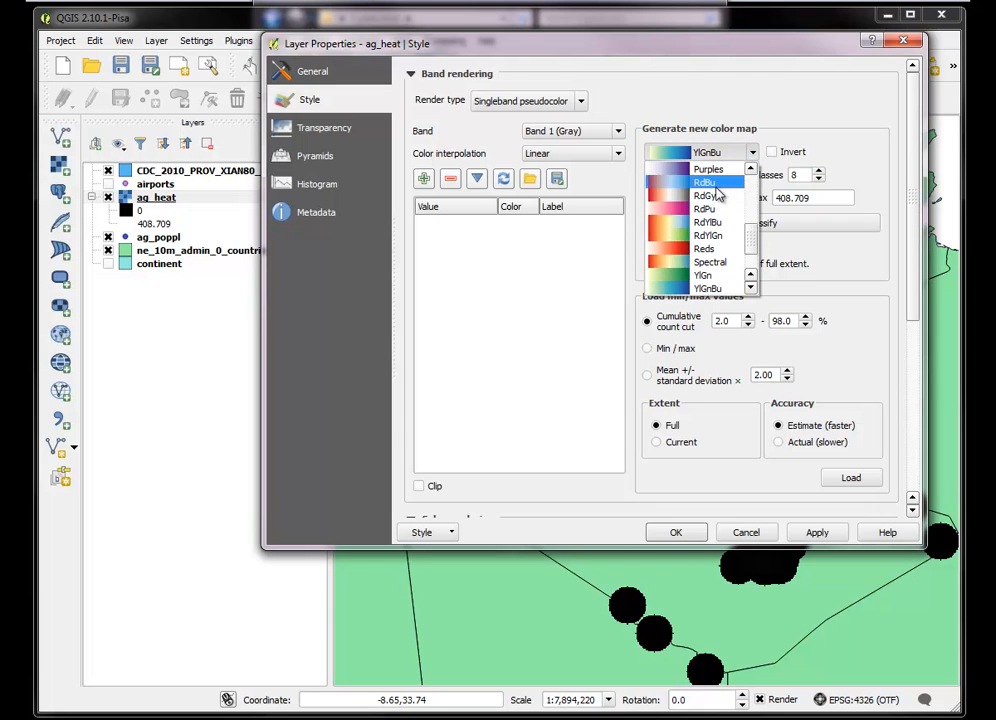
{"action": "left_click", "coordinate": [709, 262]}
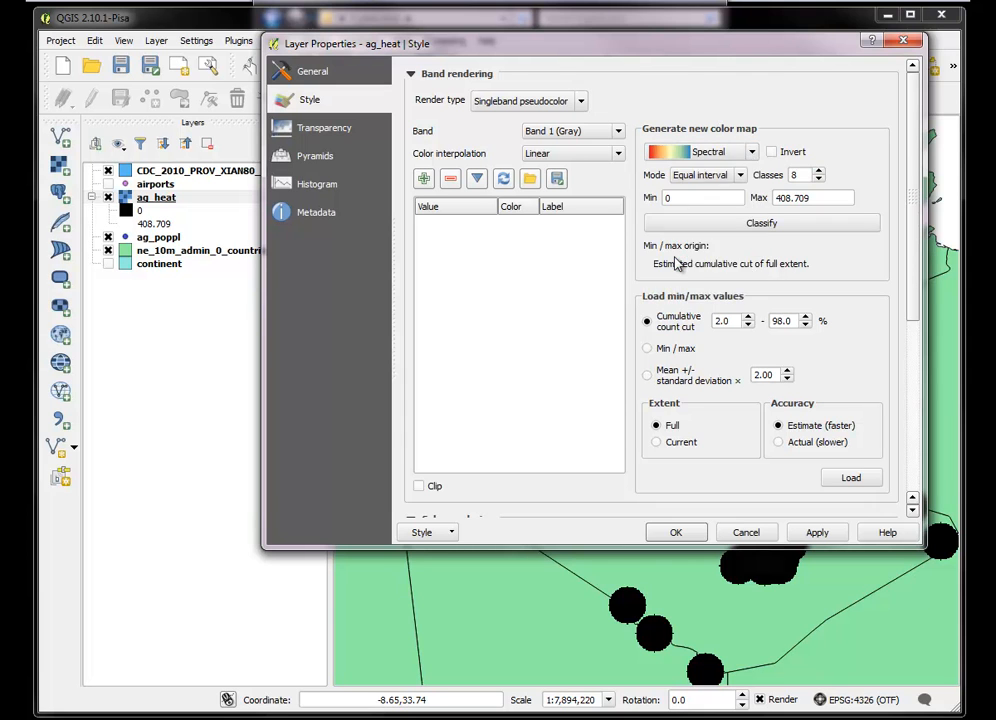
{"action": "left_click", "coordinate": [772, 152]}
{"action": "left_click", "coordinate": [760, 226]}
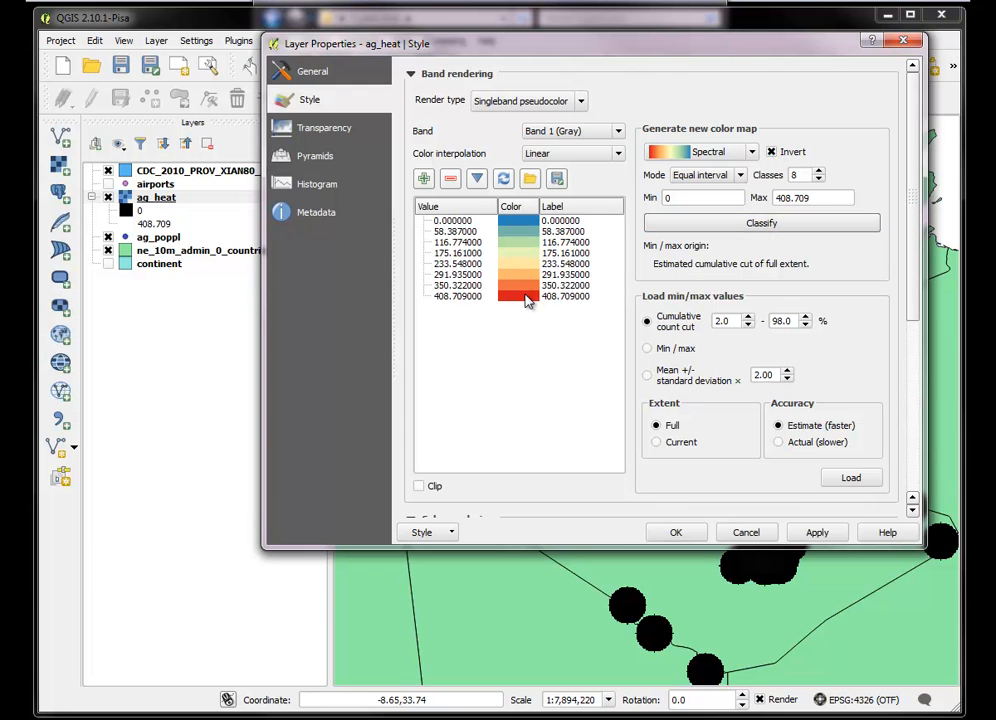
{"action": "left_click", "coordinate": [817, 532]}
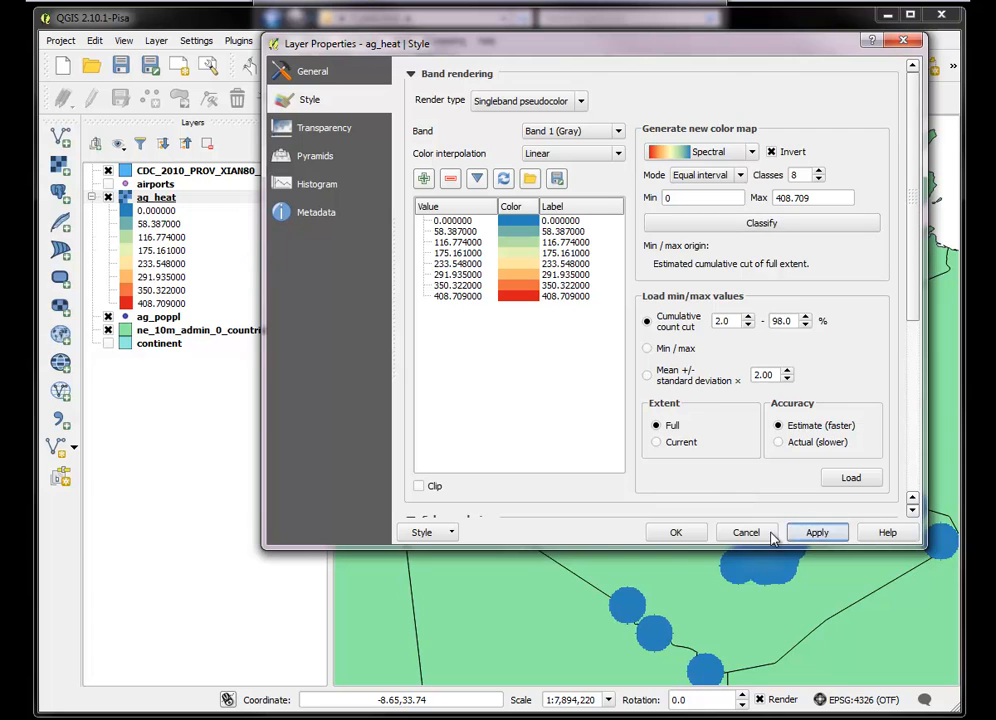
{"action": "left_click", "coordinate": [676, 532]}
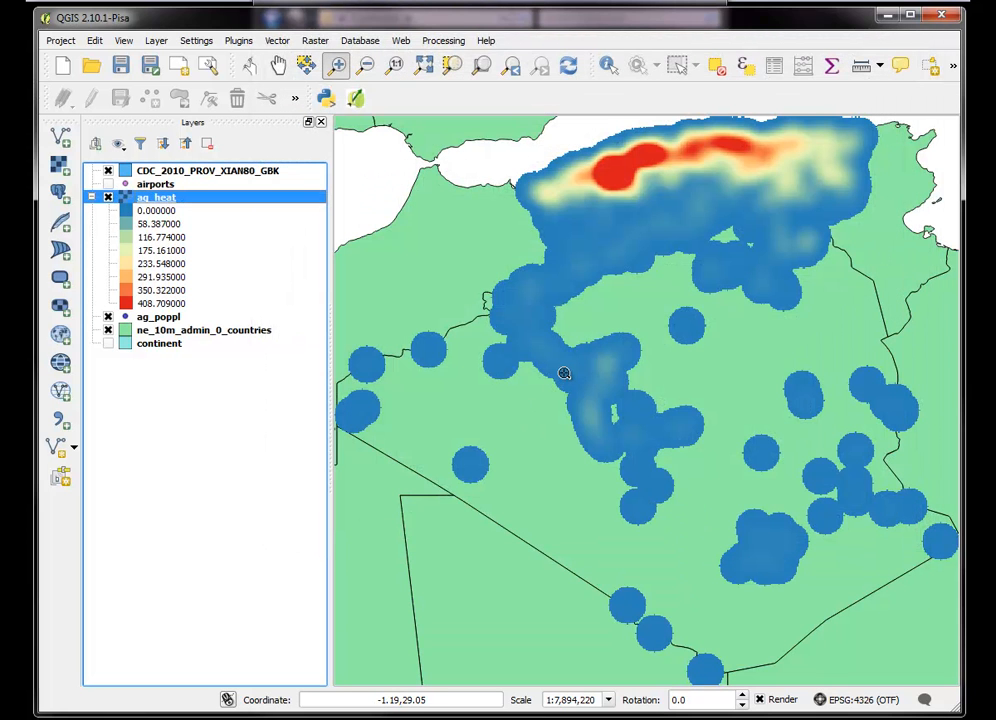